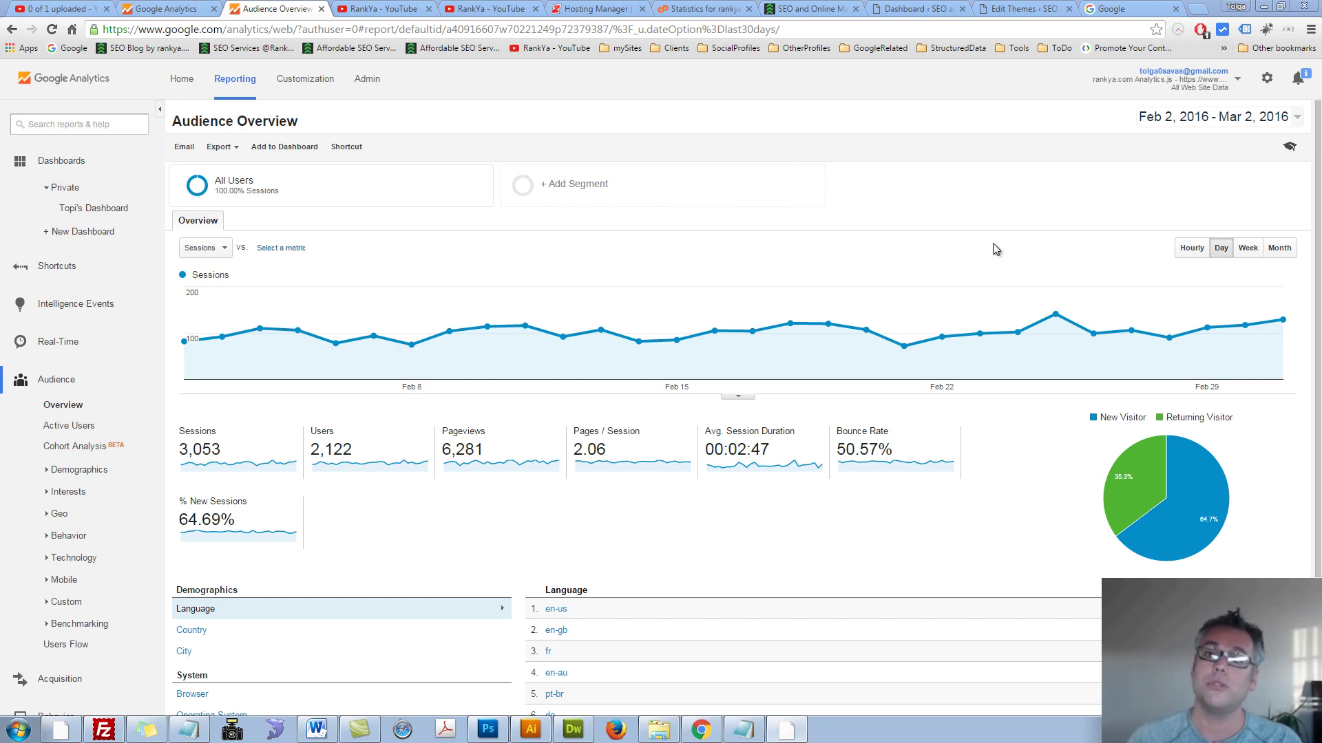
- Open the property's Data Collection settings under Admin > Tracking Info
click(369, 79)
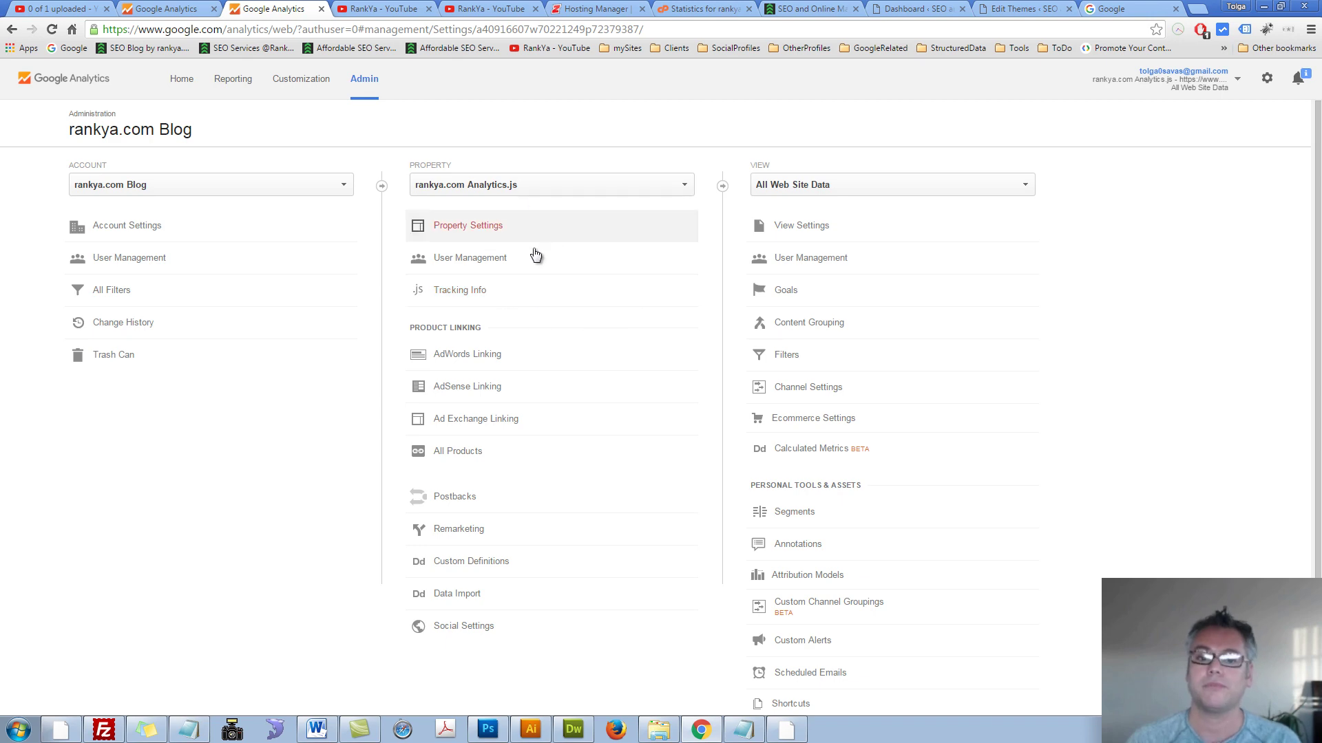
click(463, 290)
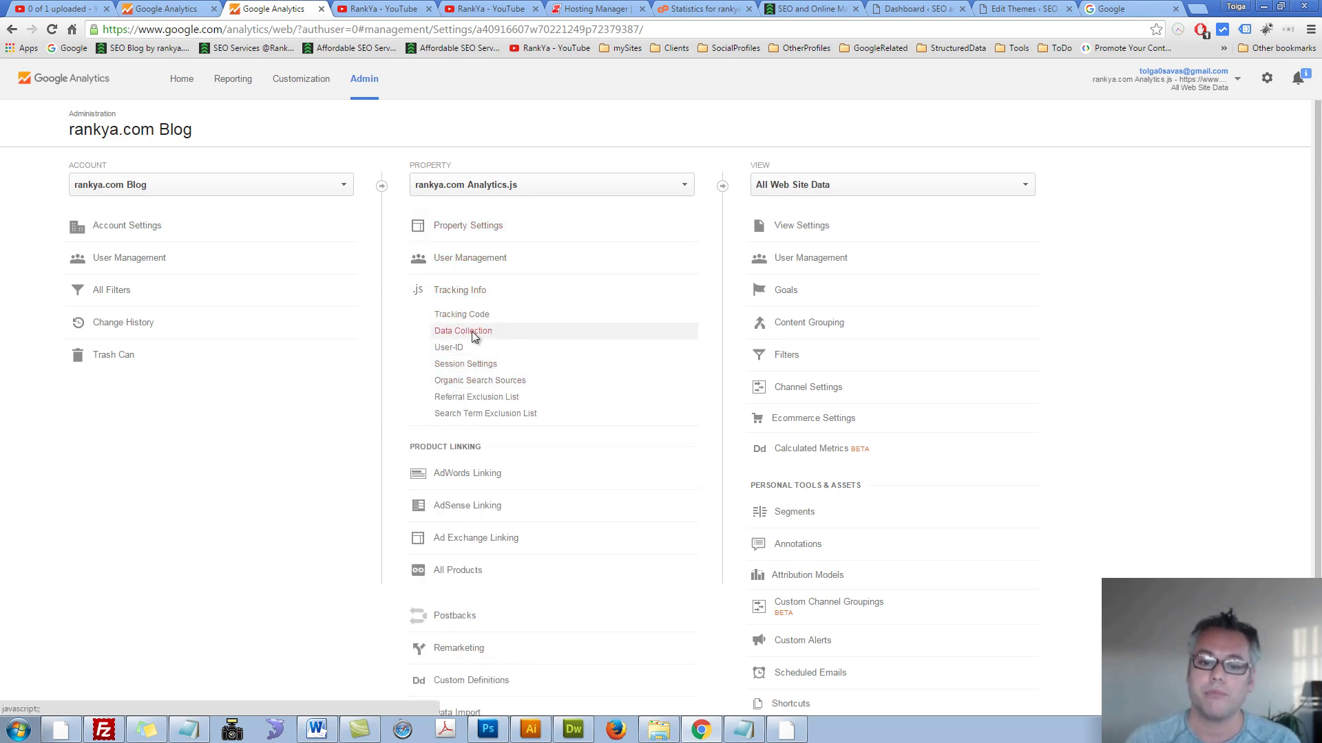
click(490, 332)
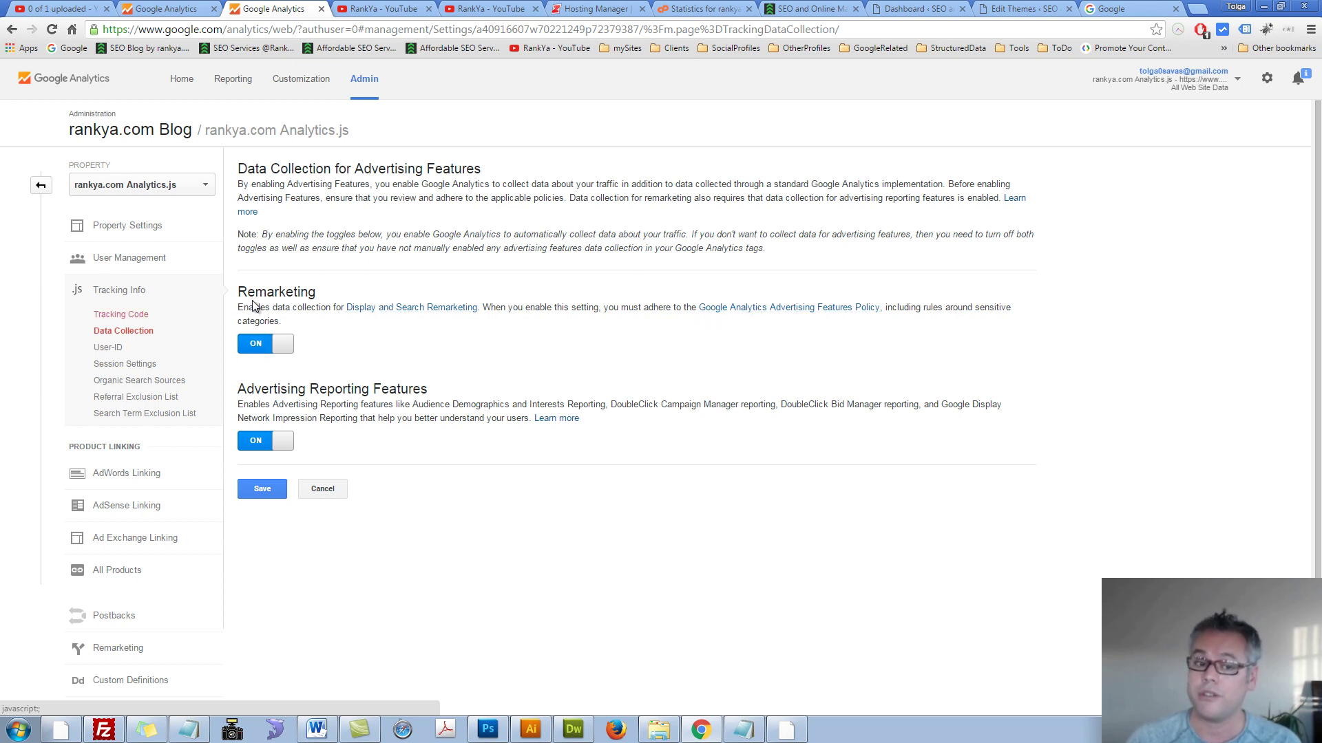
- Switch Remarketing and Advertising Reporting off and back on, then head to Property Settings
click(273, 344)
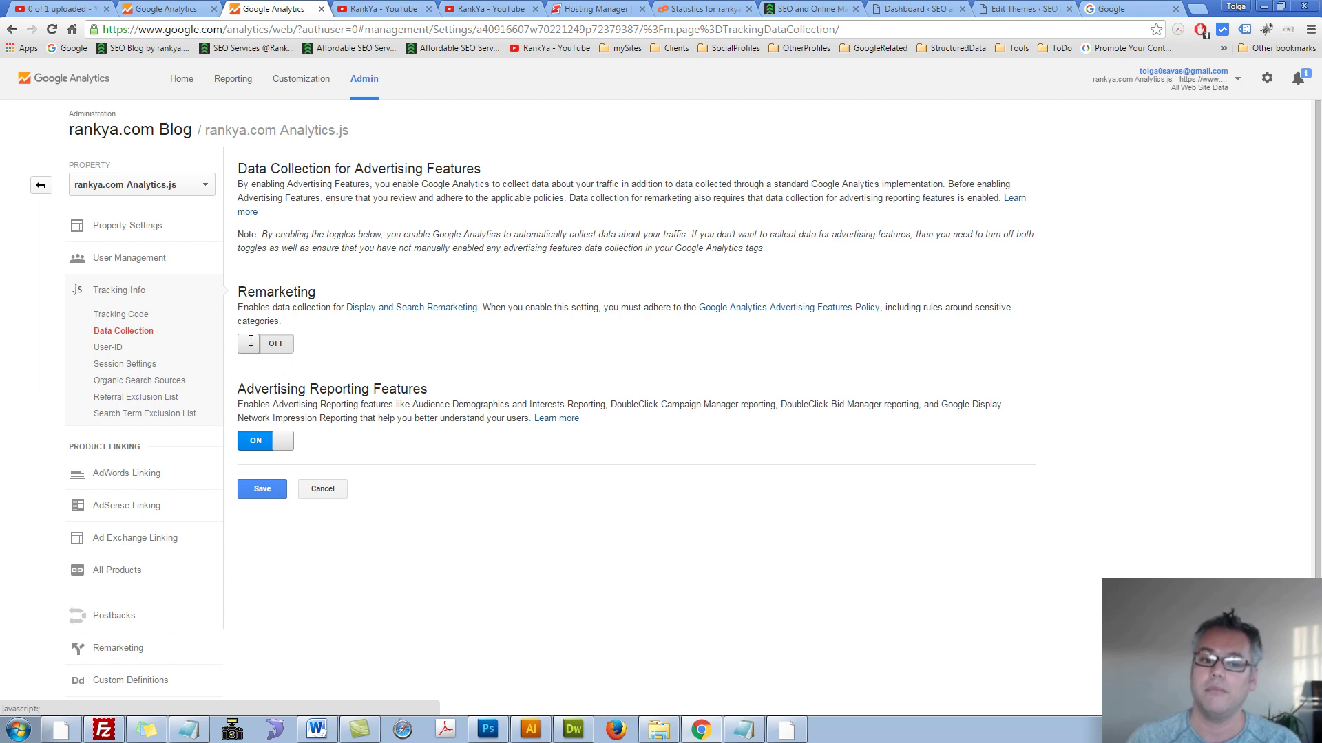
click(272, 345)
click(262, 348)
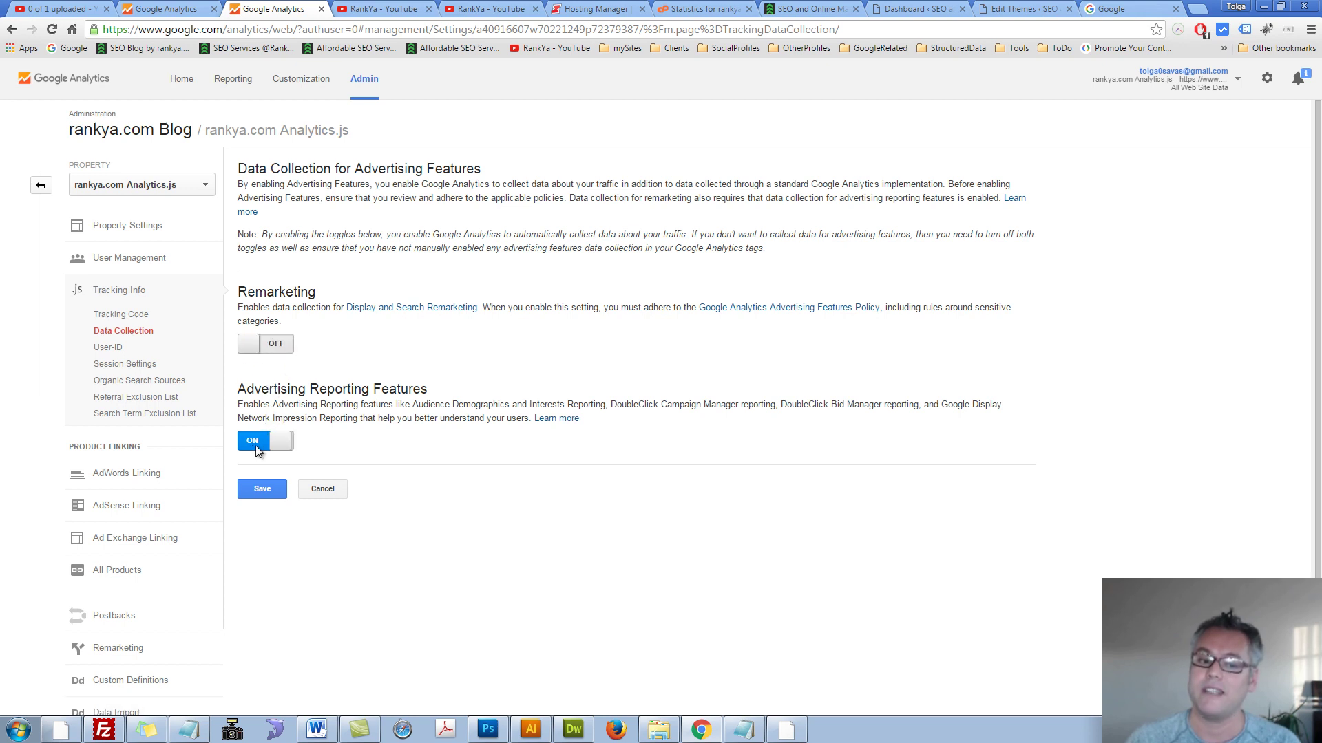
click(261, 441)
click(261, 437)
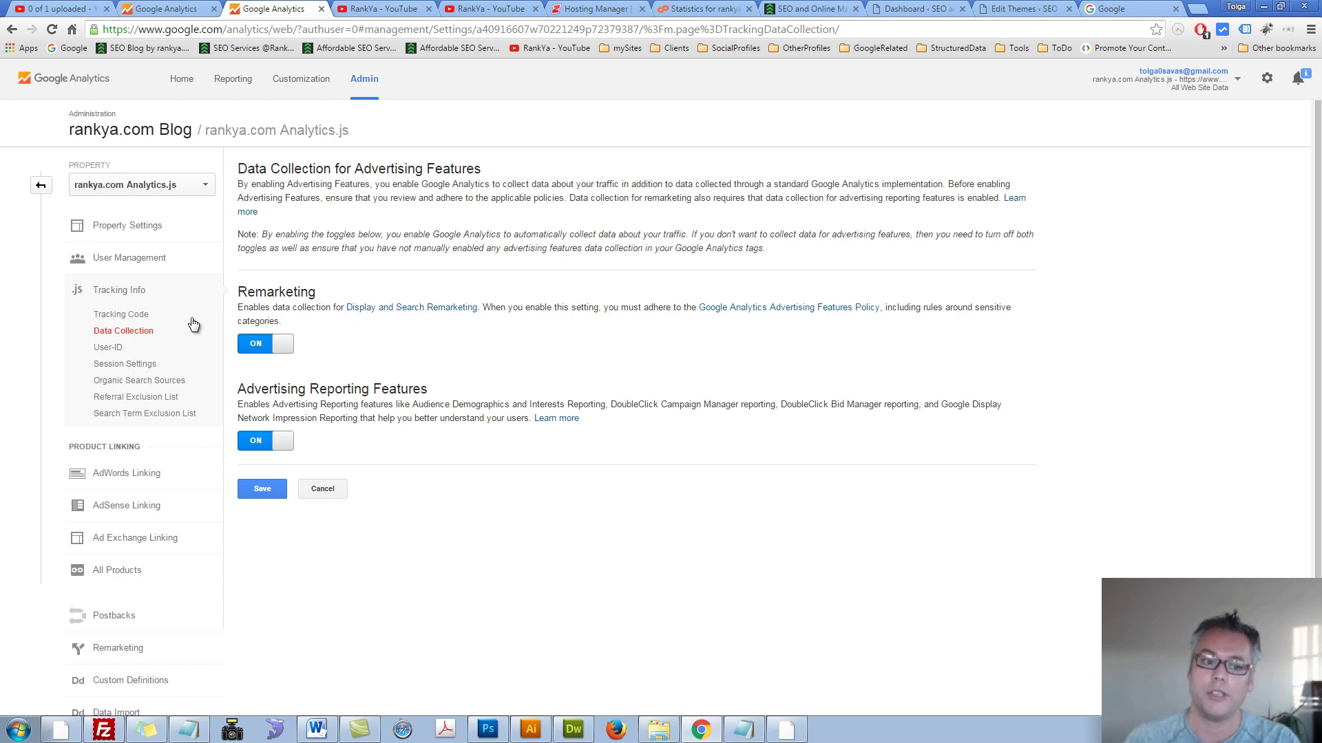
click(125, 224)
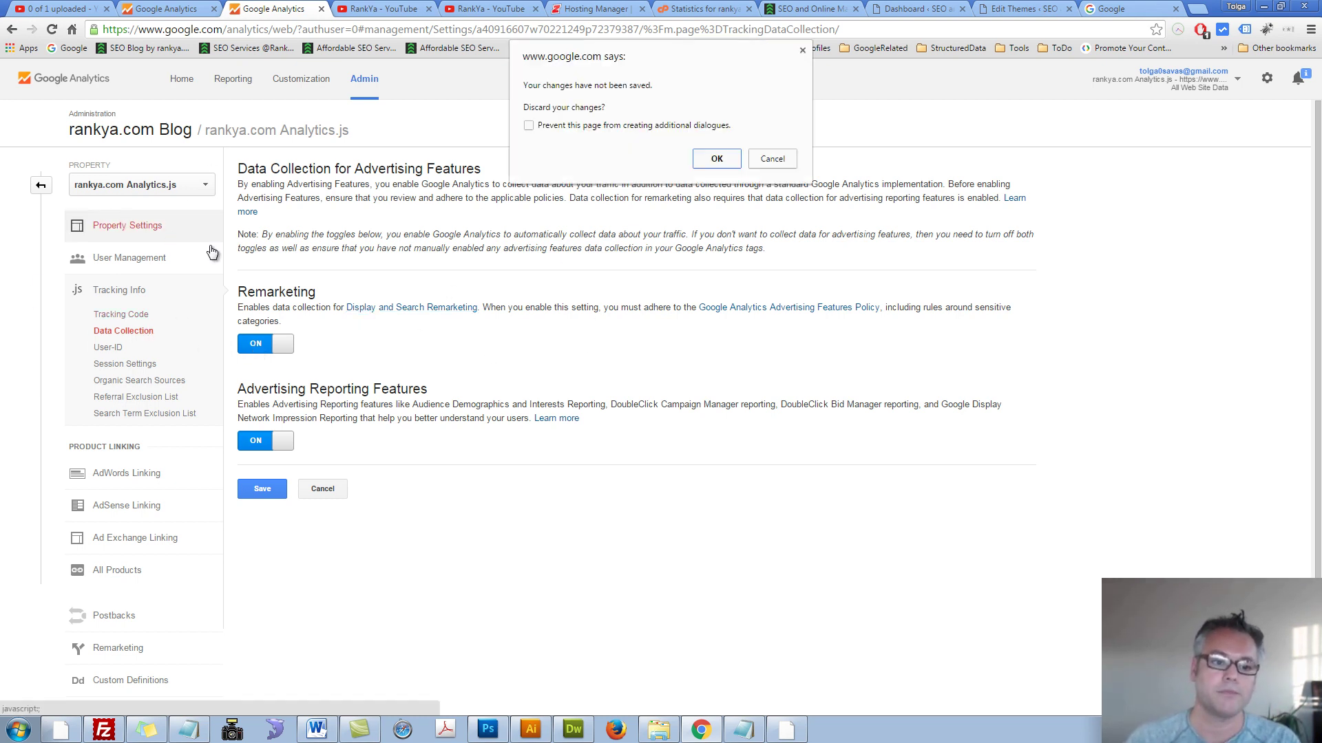
- Discard the unsaved changes and review Property Settings, highlighting the Demographics and Interest Reports heading
click(716, 158)
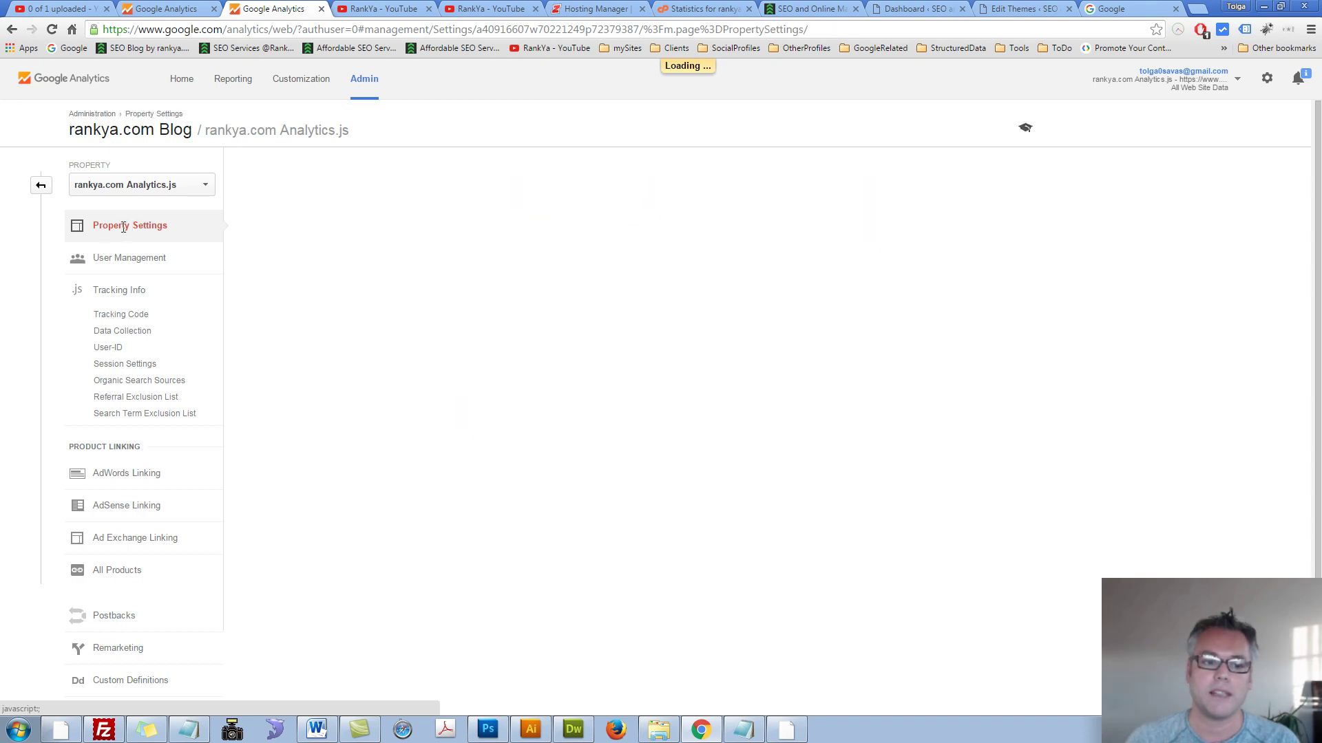
scroll(411, 497, down, 5)
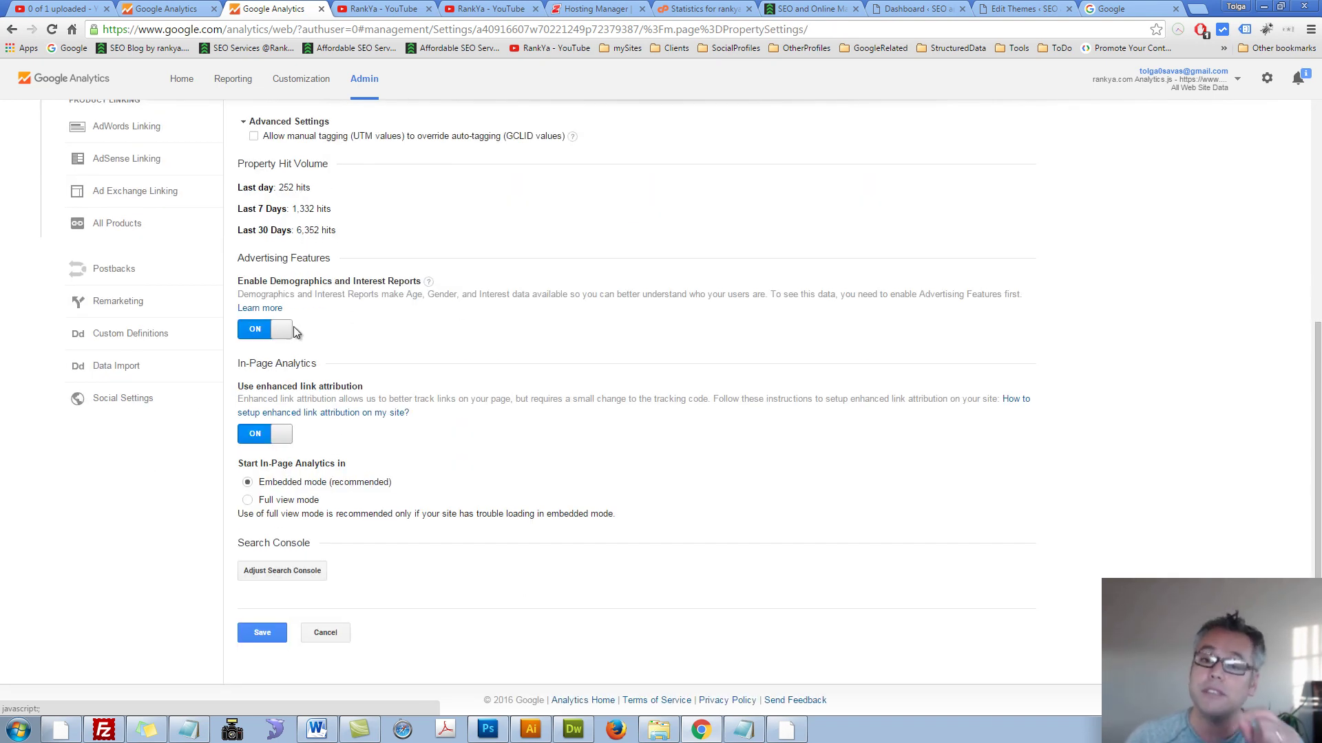
double_click(274, 284)
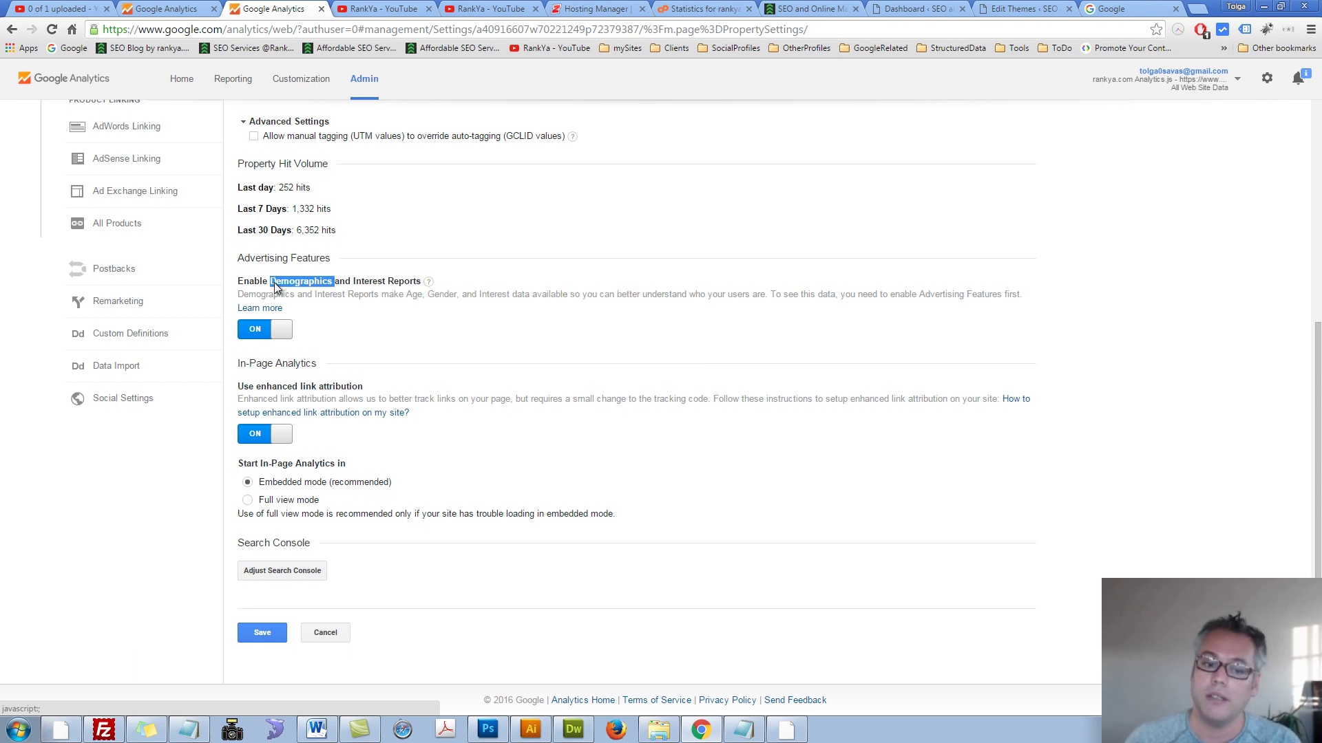
double_click(370, 282)
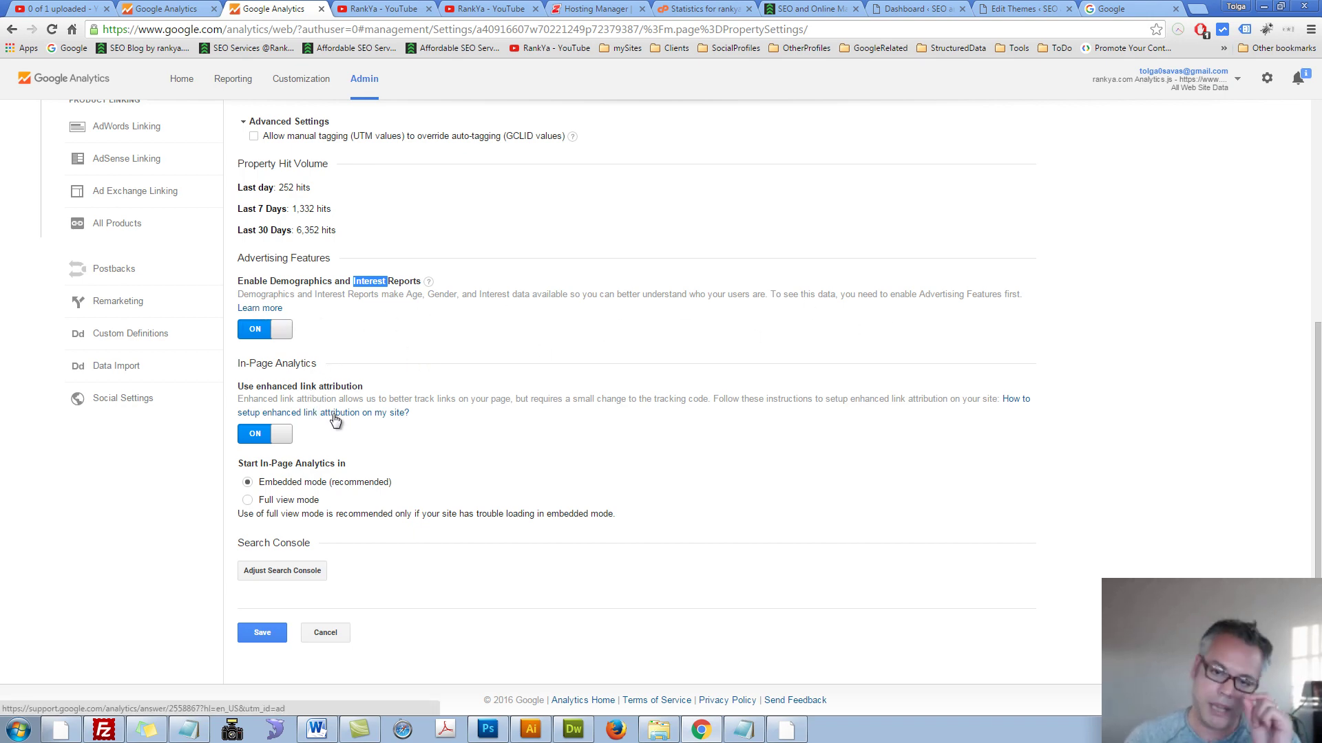
scroll(314, 337, up, 5)
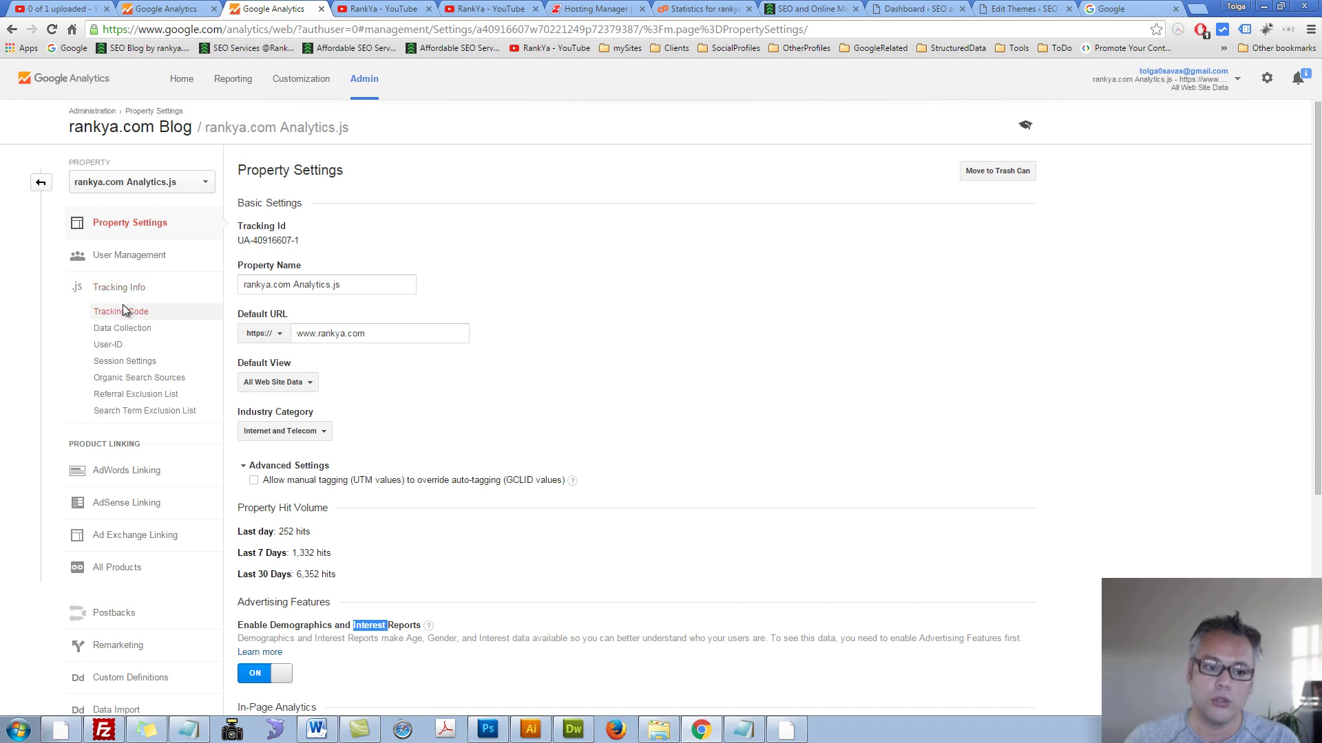
scroll(469, 452, down, 2)
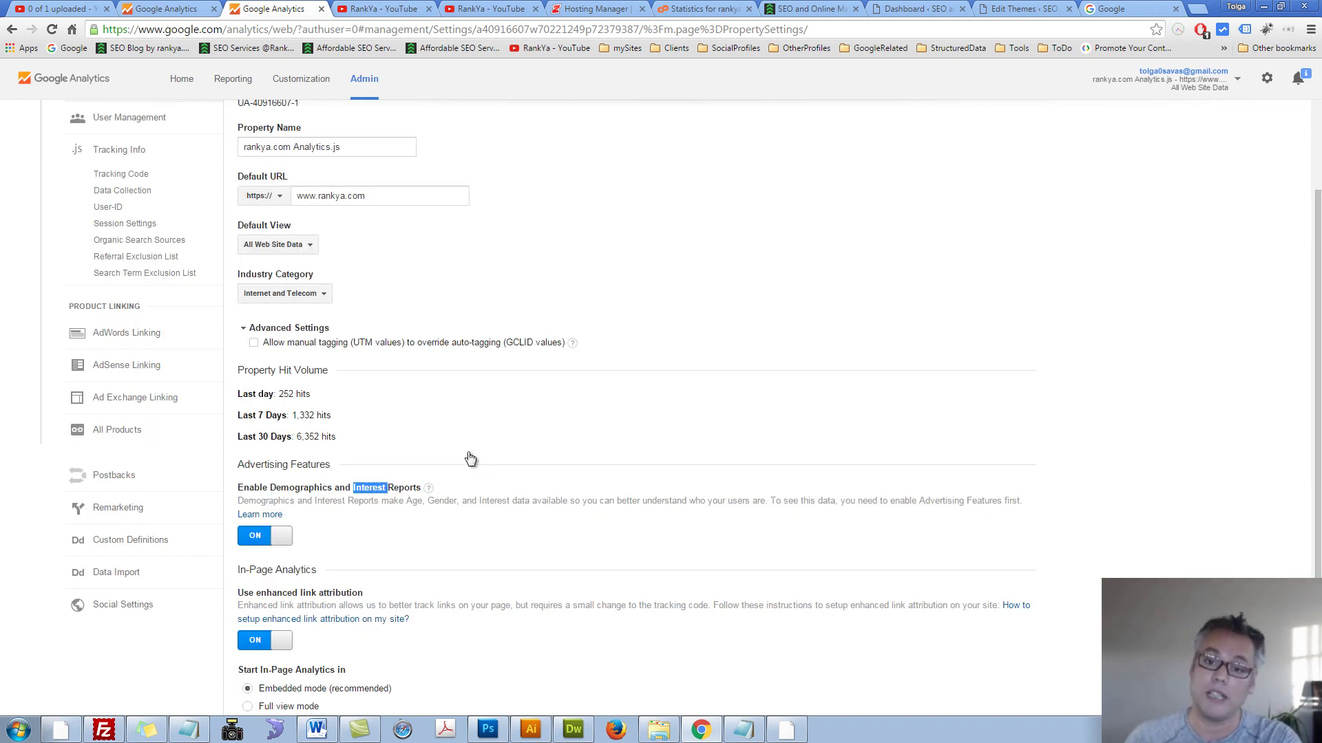
scroll(344, 440, up, 2)
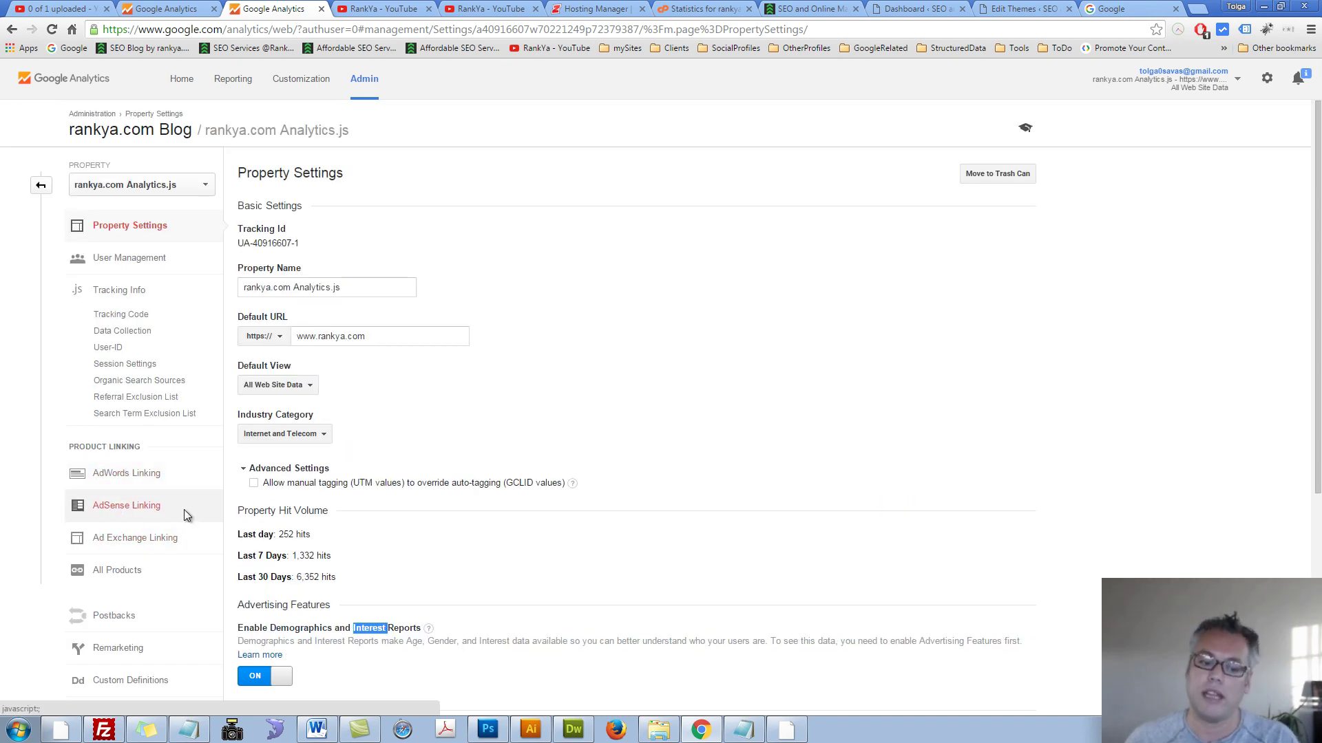
scroll(184, 512, down, 1)
scroll(345, 506, up, 1)
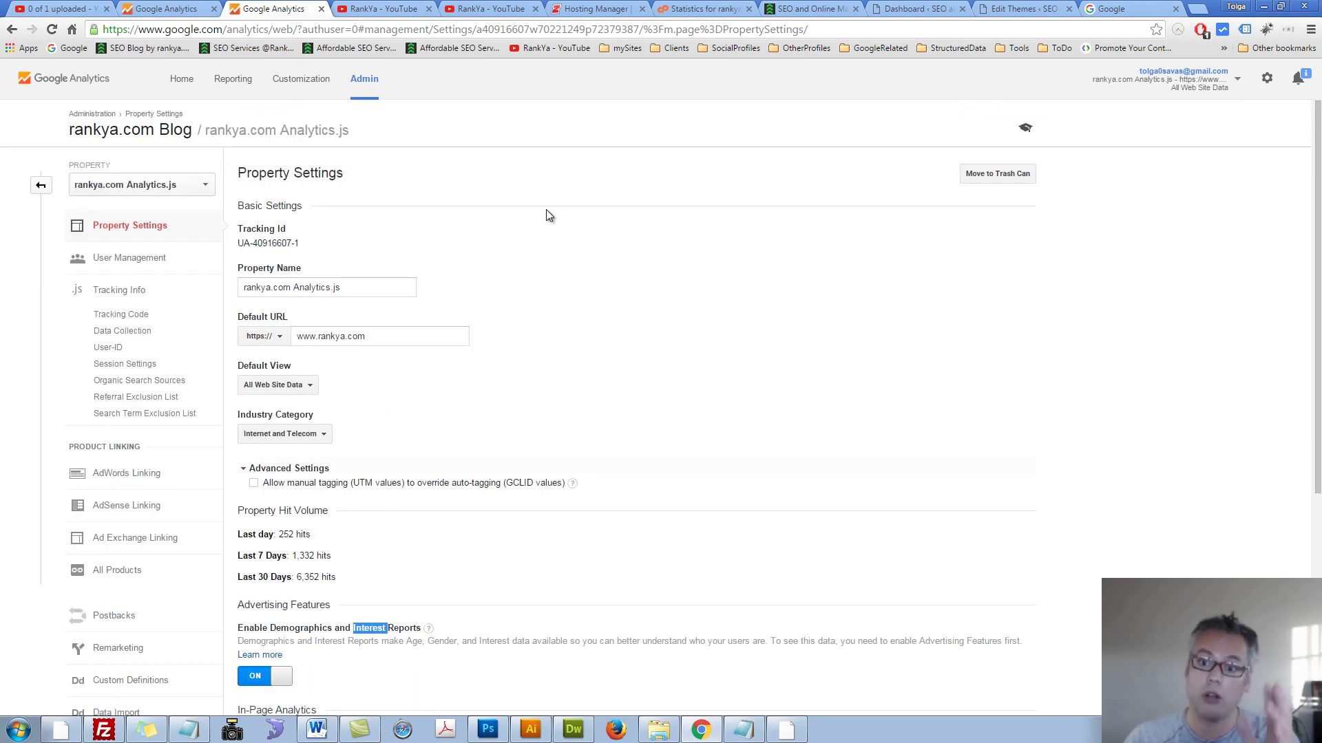
scroll(490, 402, down, 5)
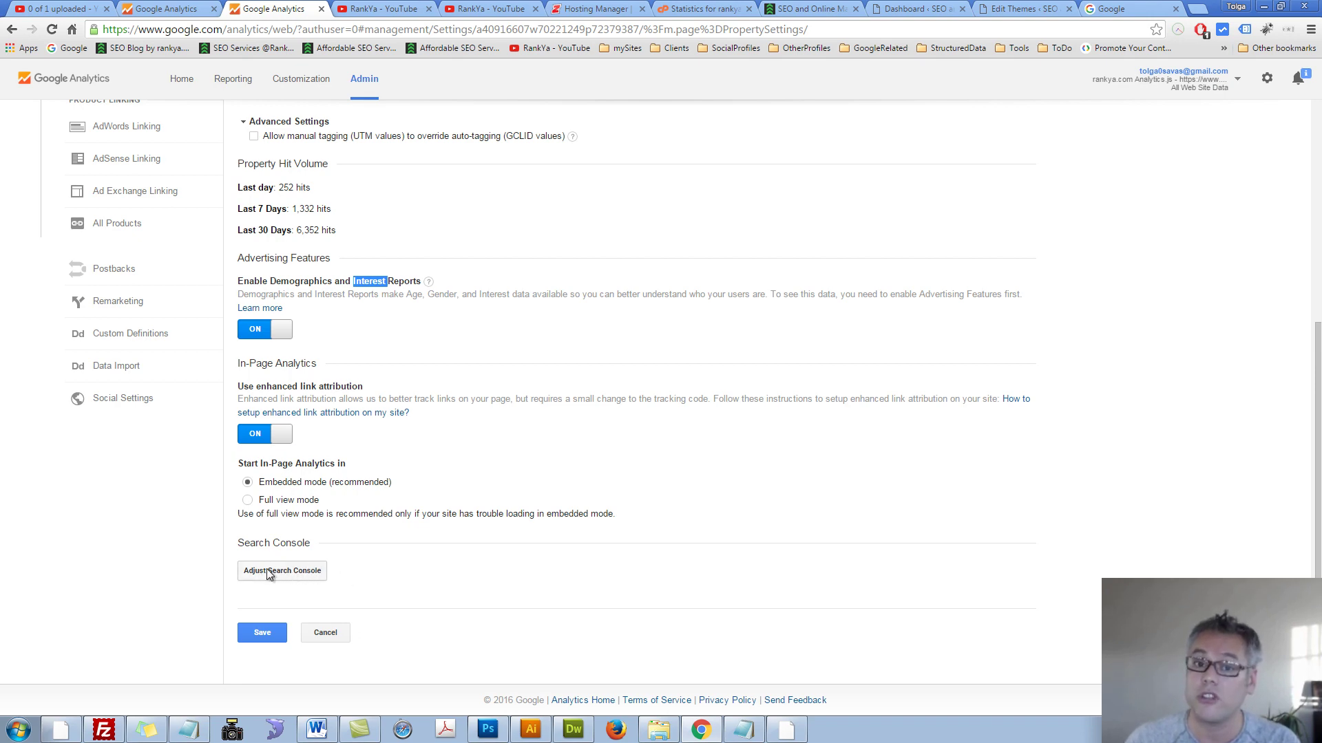
scroll(413, 540, up, 5)
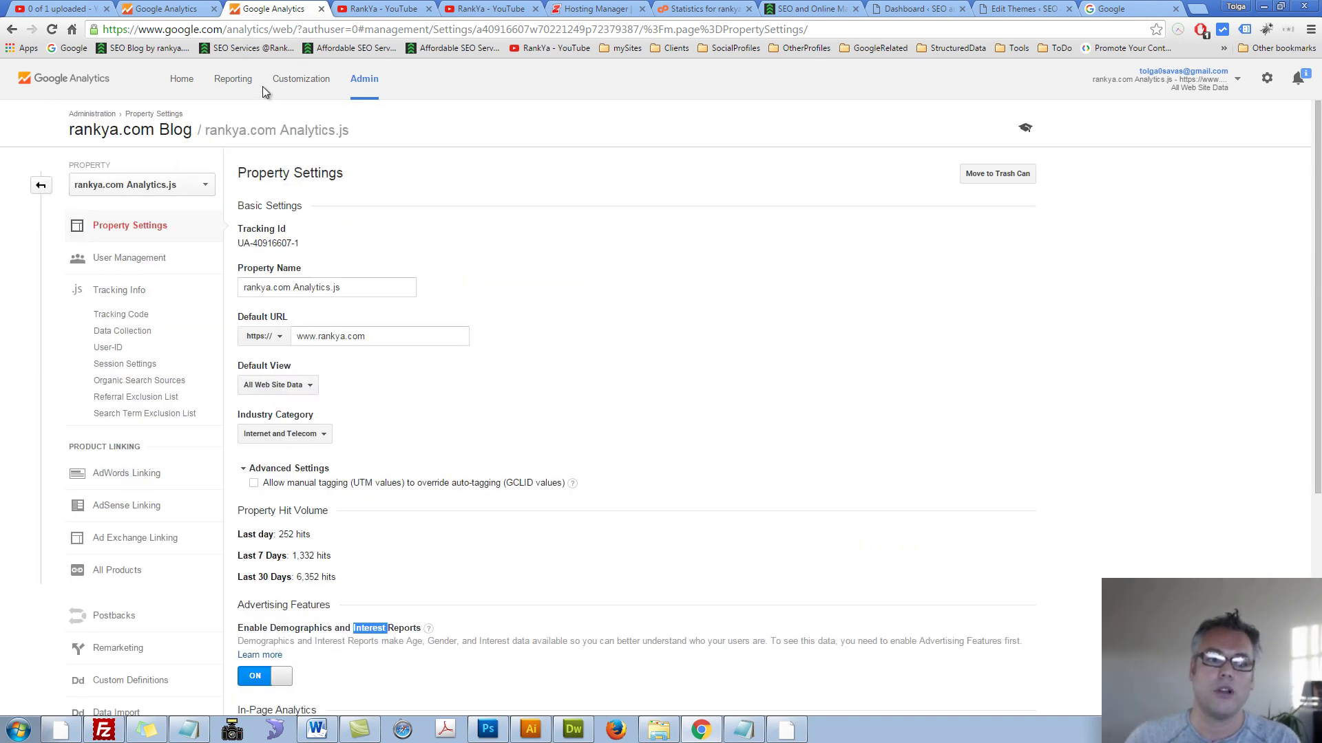
- Return to Reporting to view Audience Overview for Feb 2 – Mar 2, 2016 (3,053 sessions, 2,122 users)
click(233, 81)
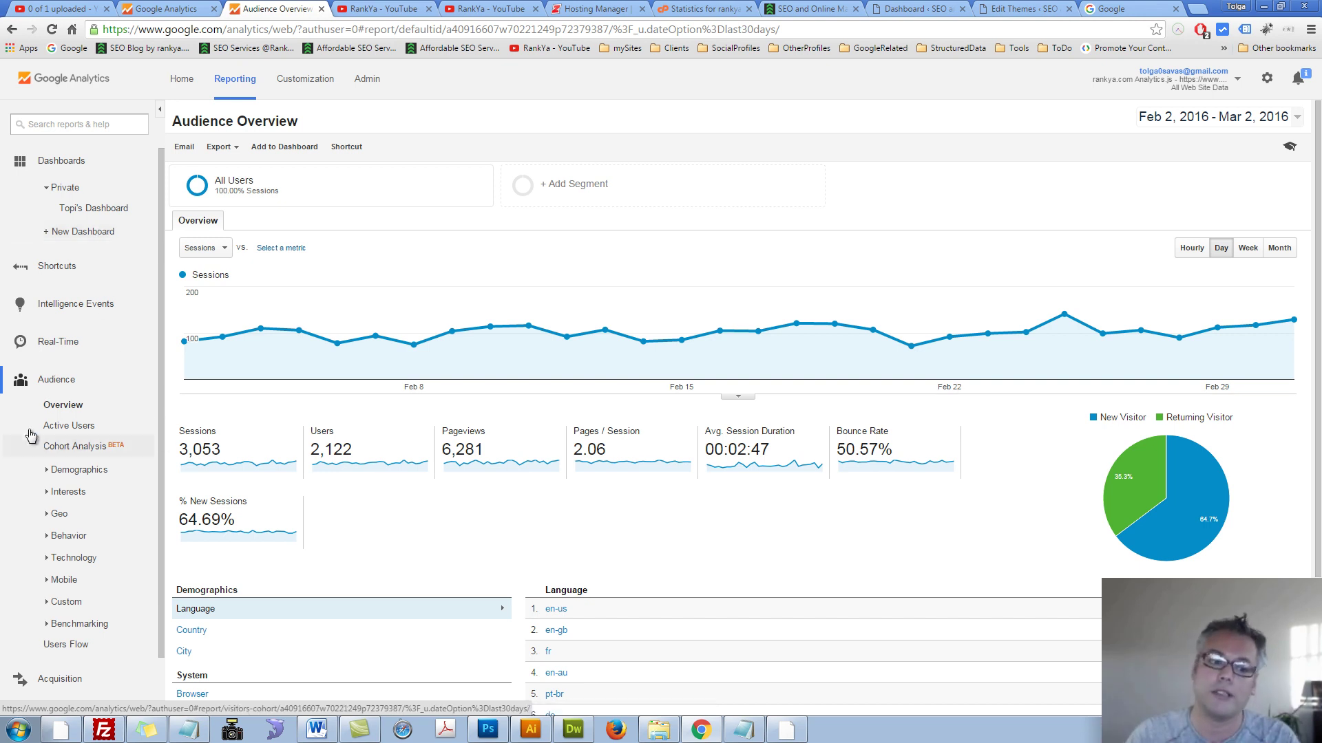
click(49, 382)
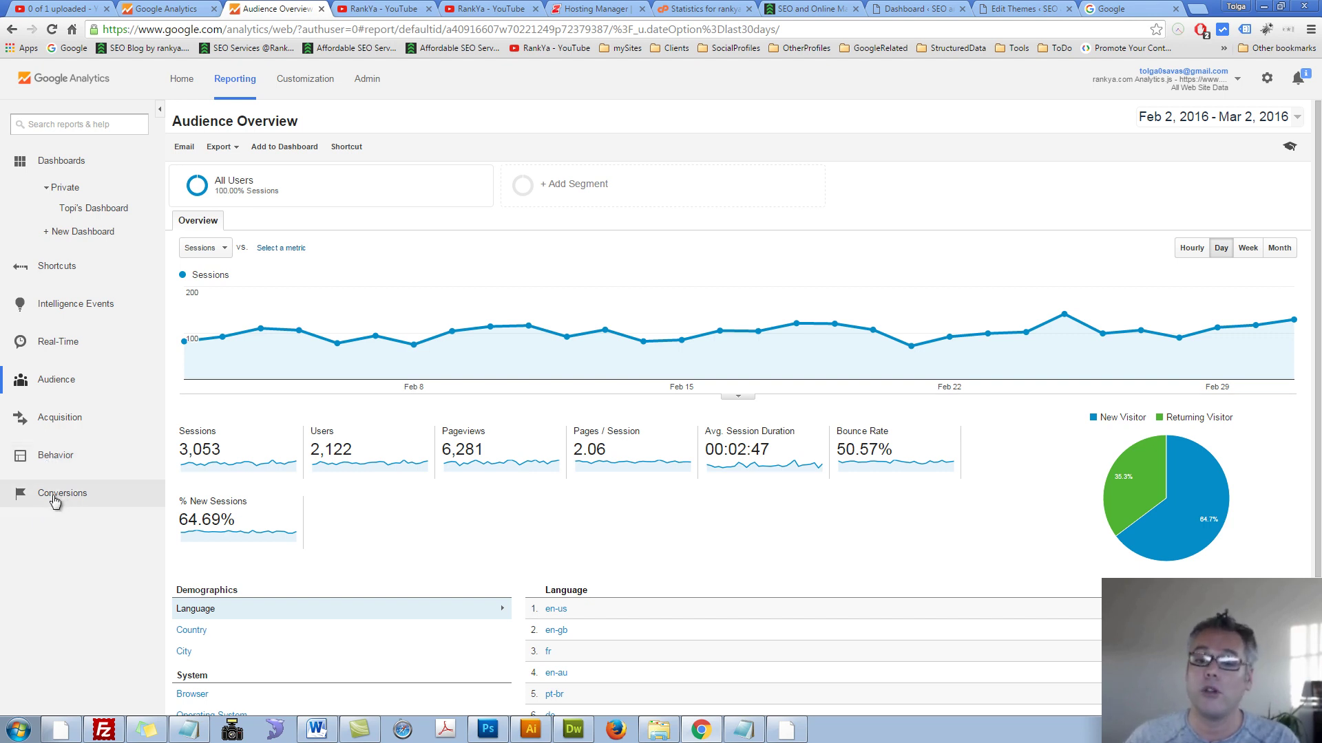
click(62, 387)
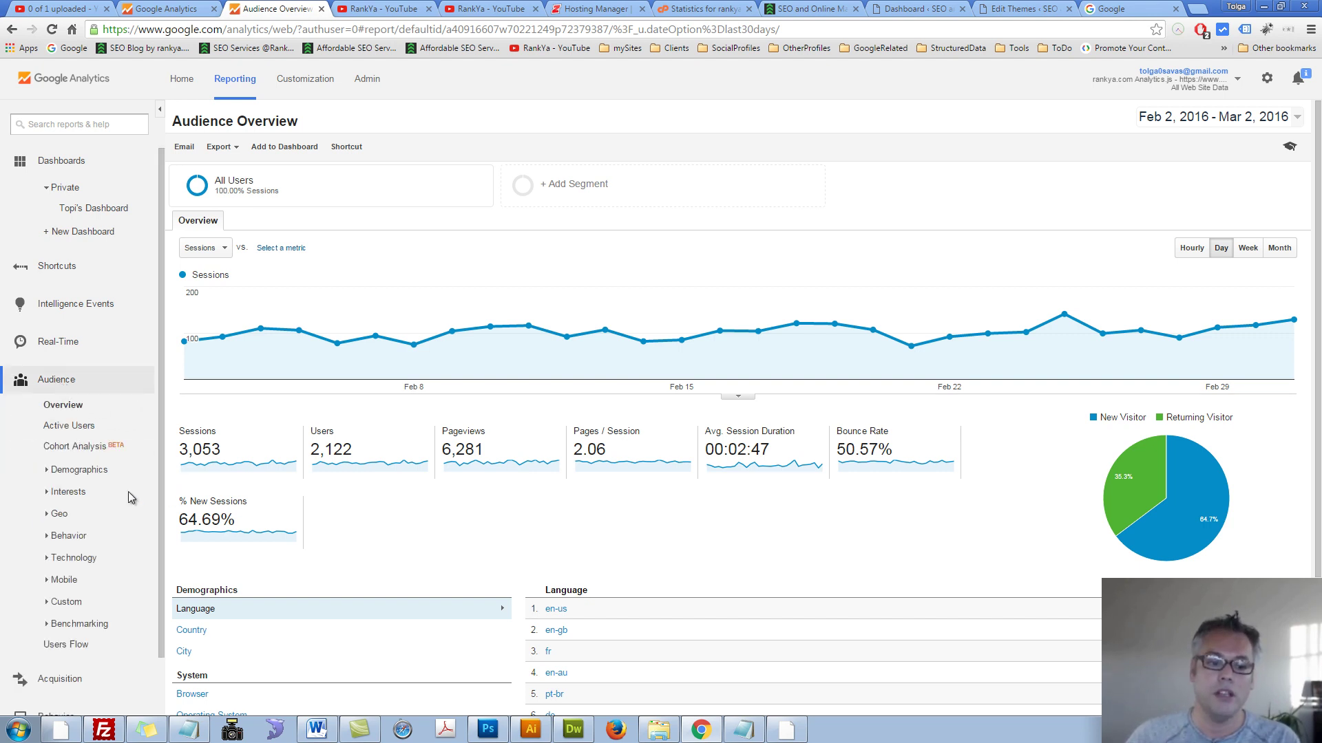
- Reload Audience Overview, check the Bounce Rate help, then switch to the Crazy Domains Hosting Manager
click(62, 404)
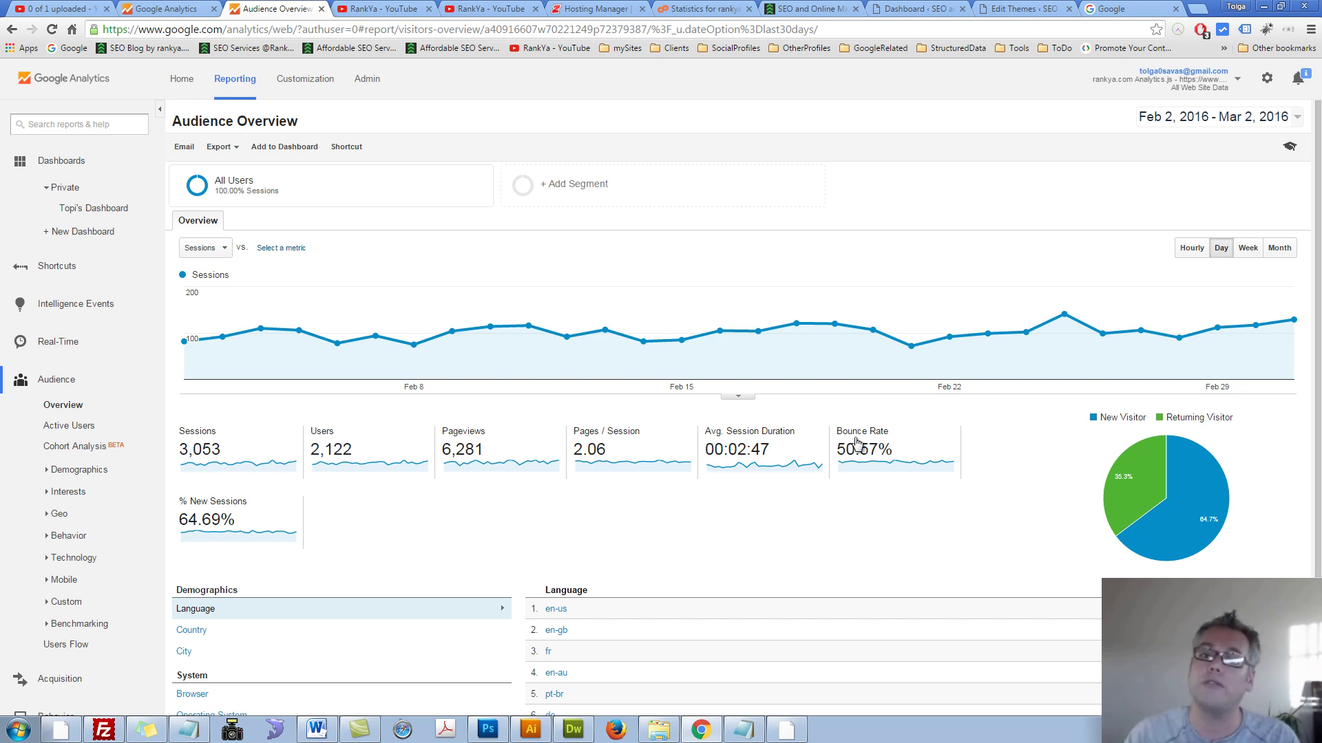
mouse_move(878, 439)
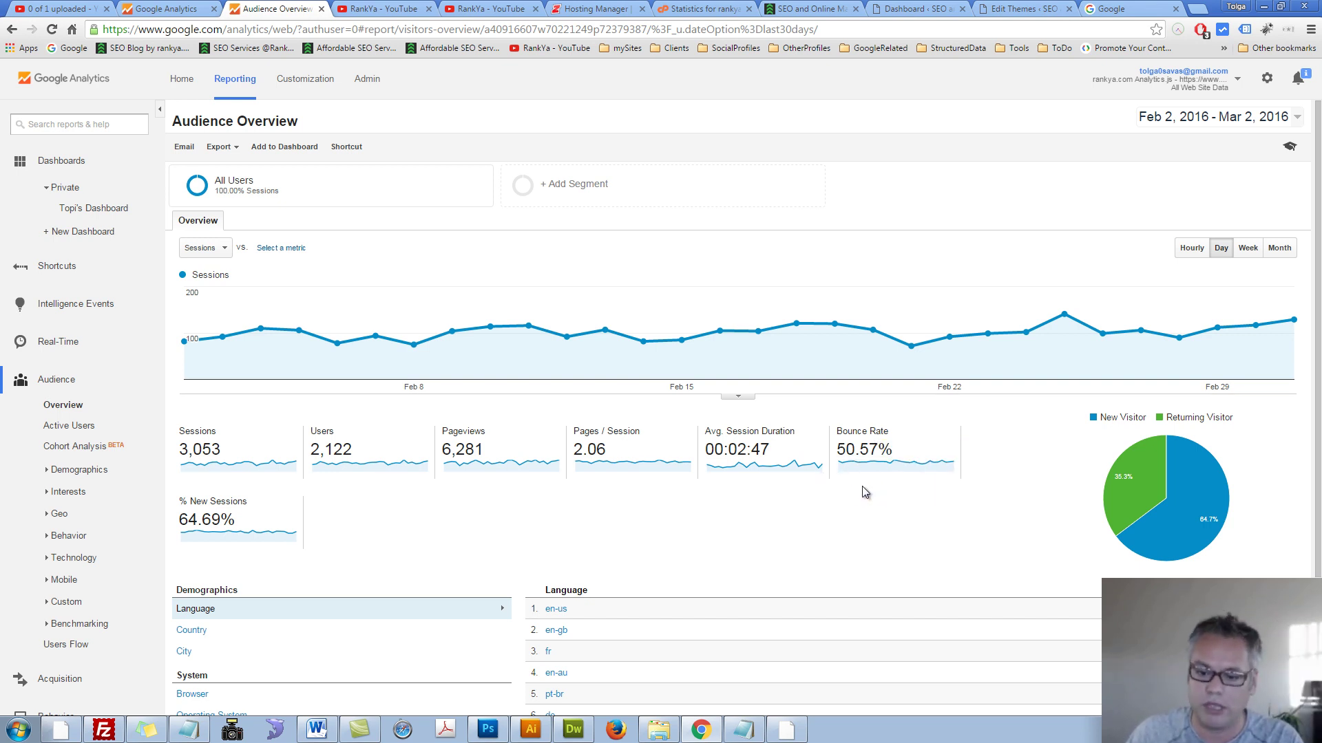
click(596, 8)
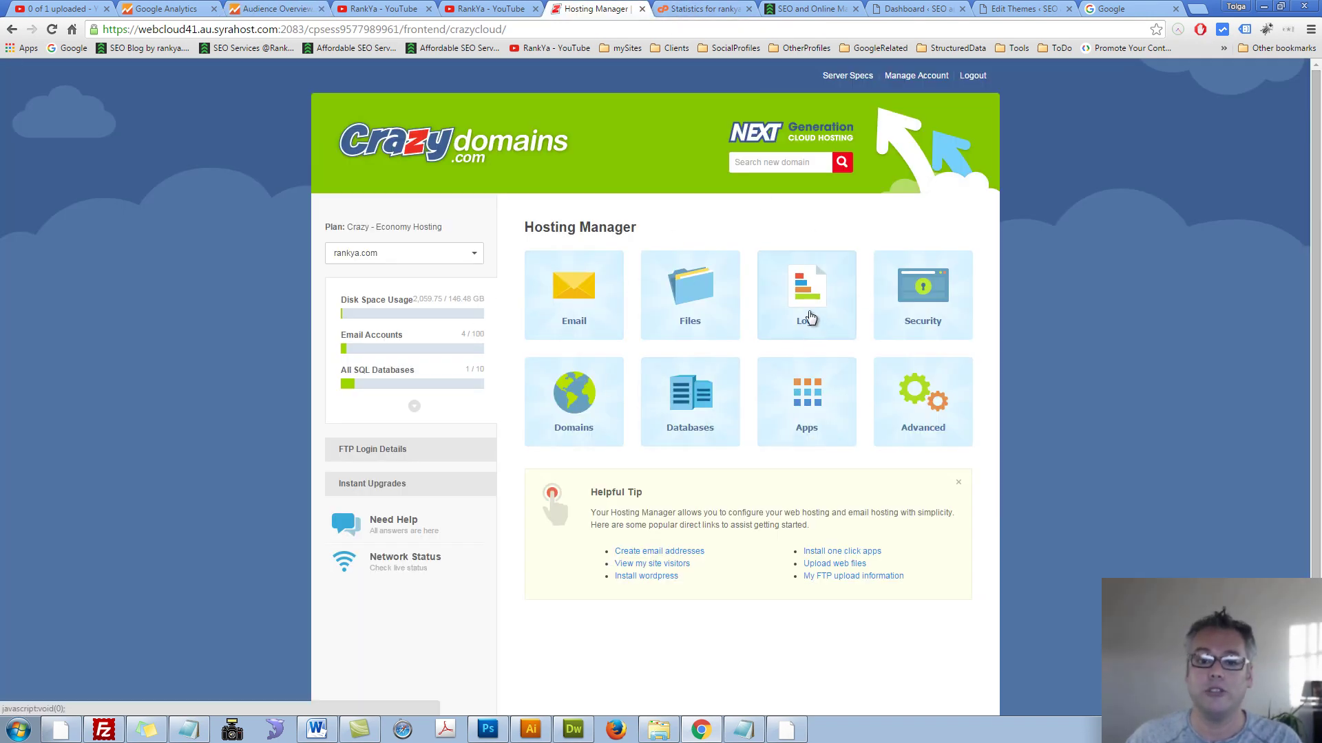
- Open the site's AWStats report for February 2016 from the Logs tools
click(818, 268)
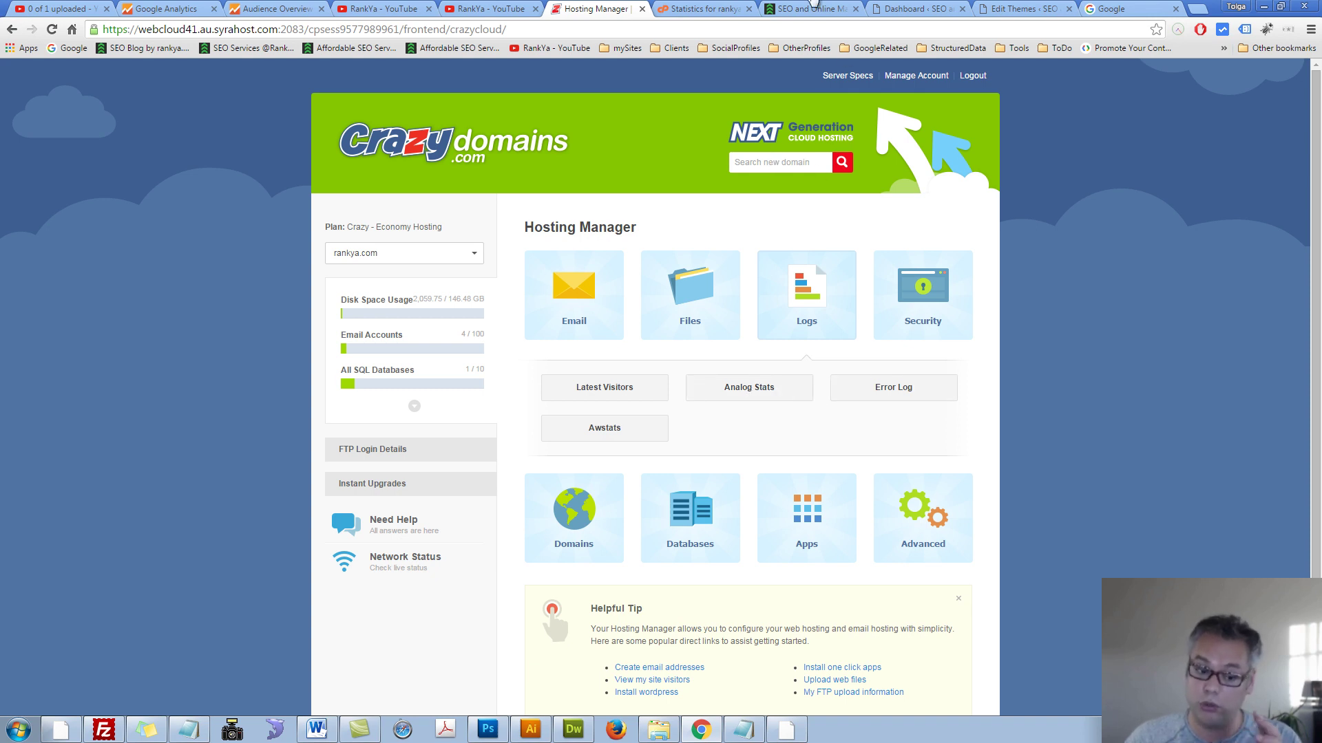
click(569, 422)
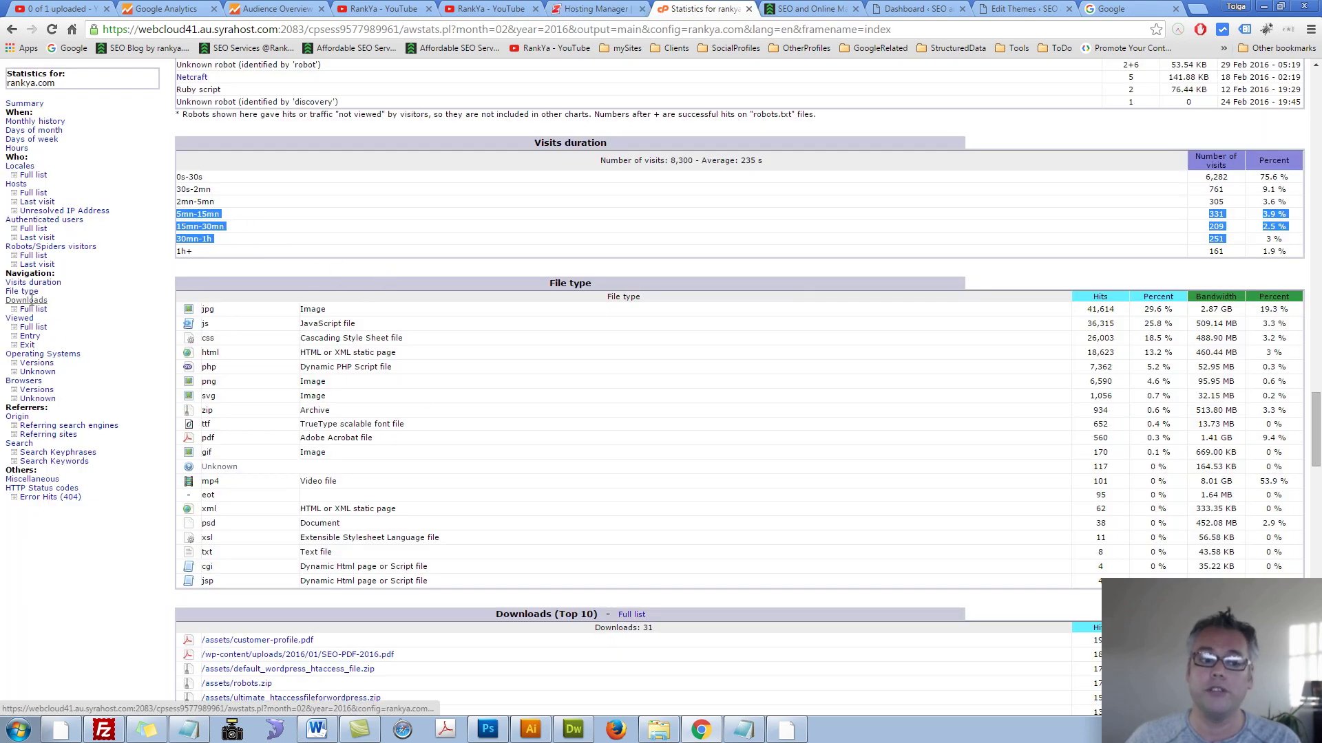
- Highlight AWStats visit-duration rows: 0s-30s with 6,282 visits, then 2mn-5mn through 30mn-1h
click(193, 184)
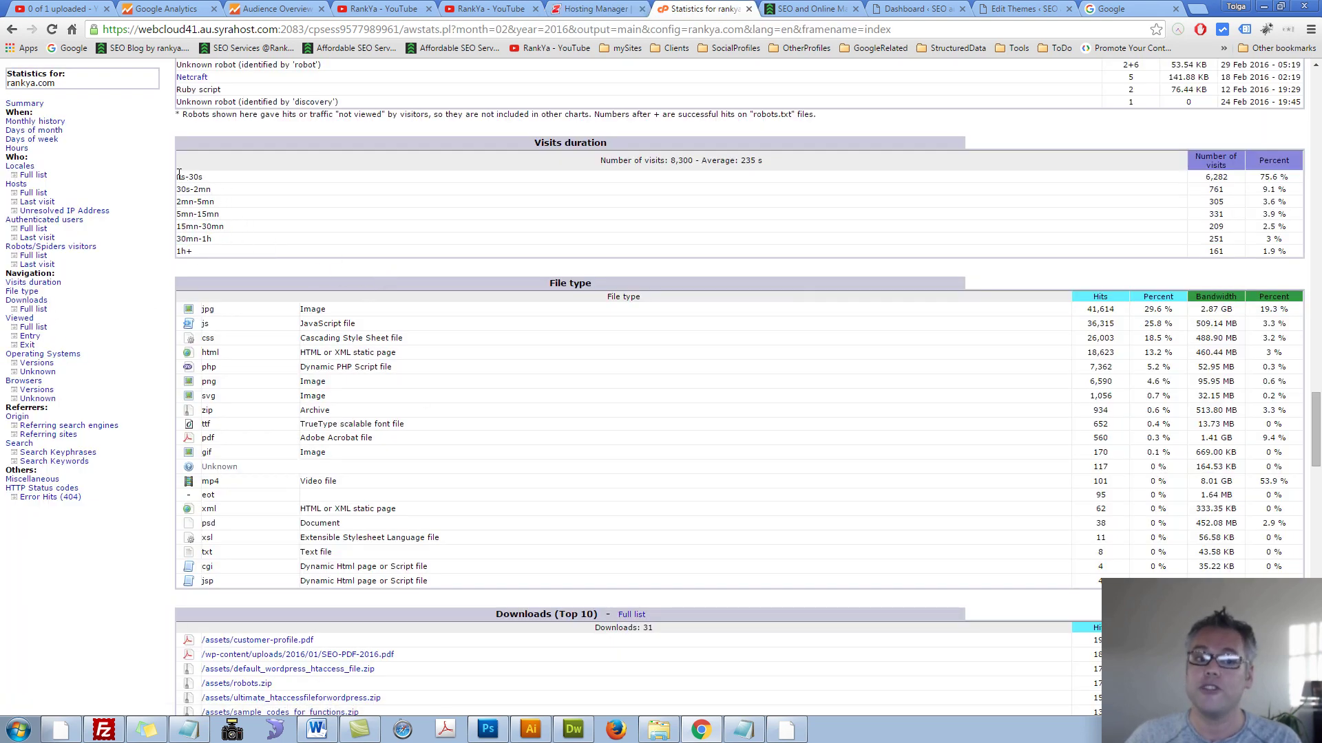
triple_click(179, 176)
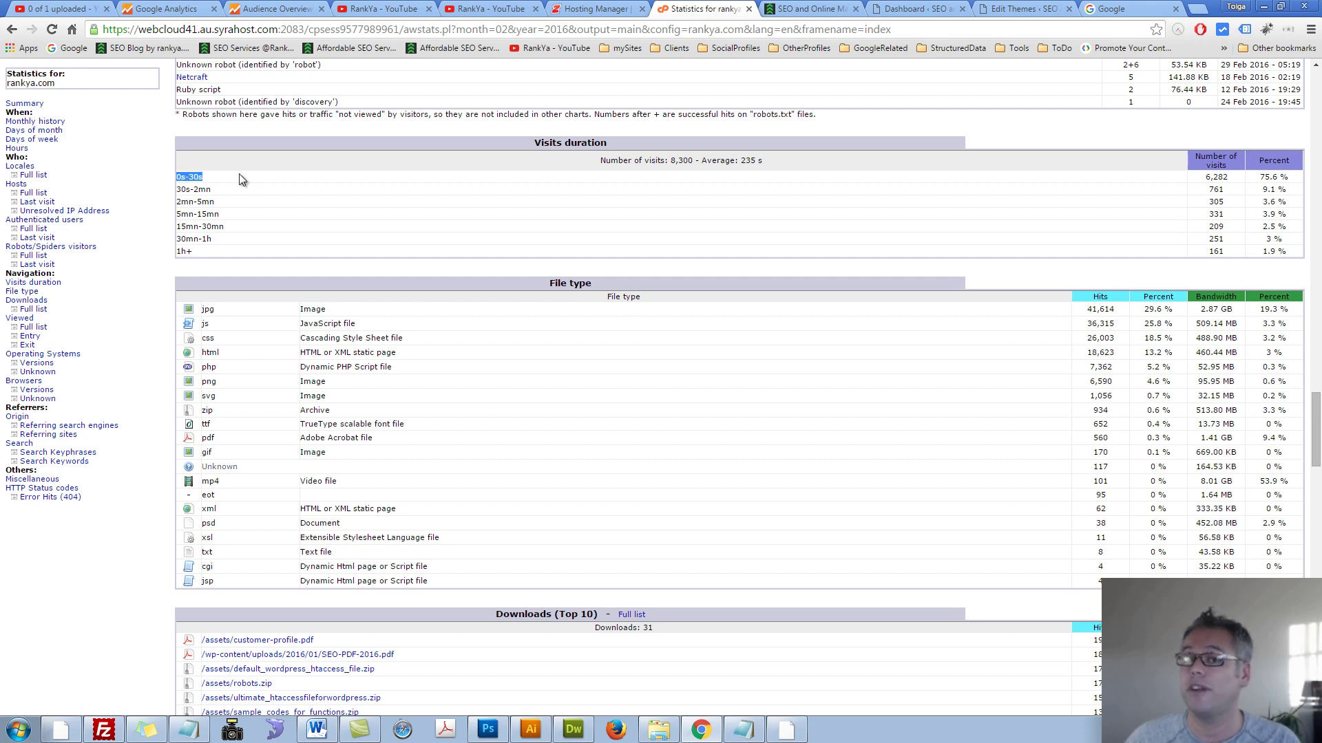
shift+click(1228, 181)
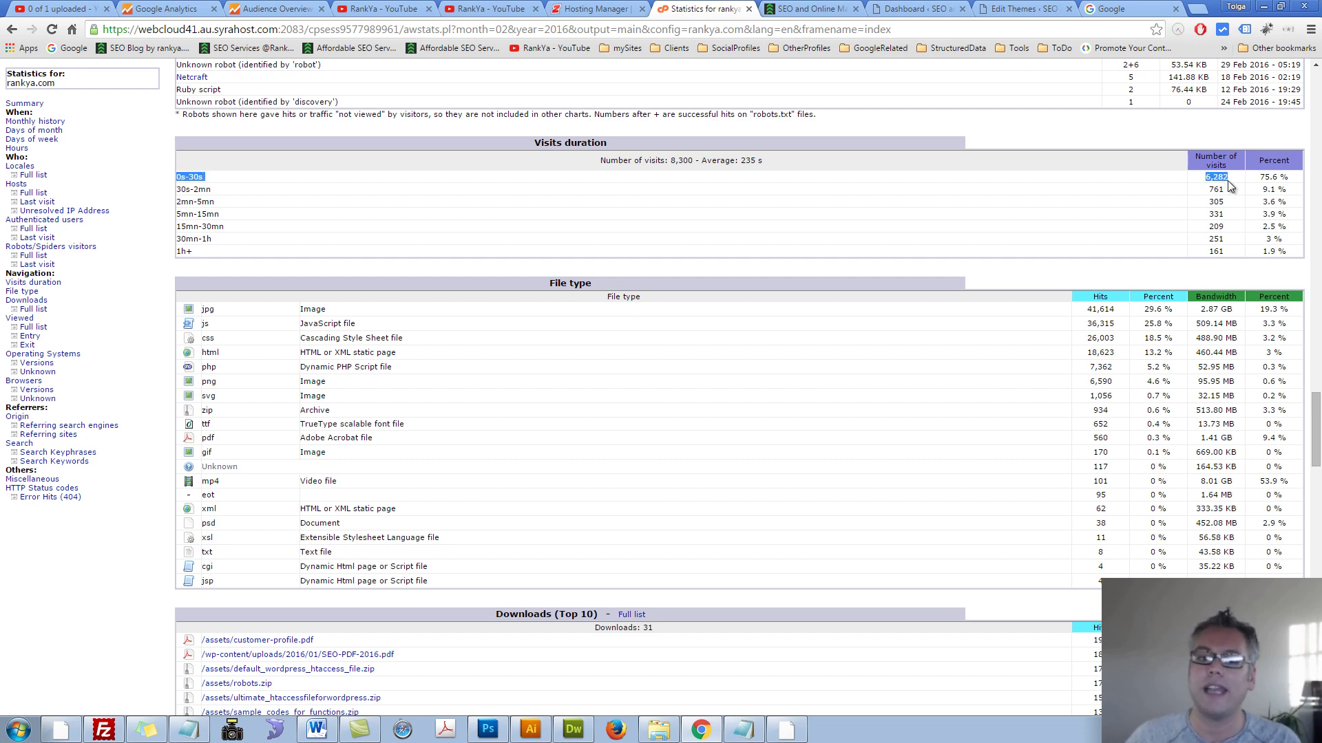
click(778, 197)
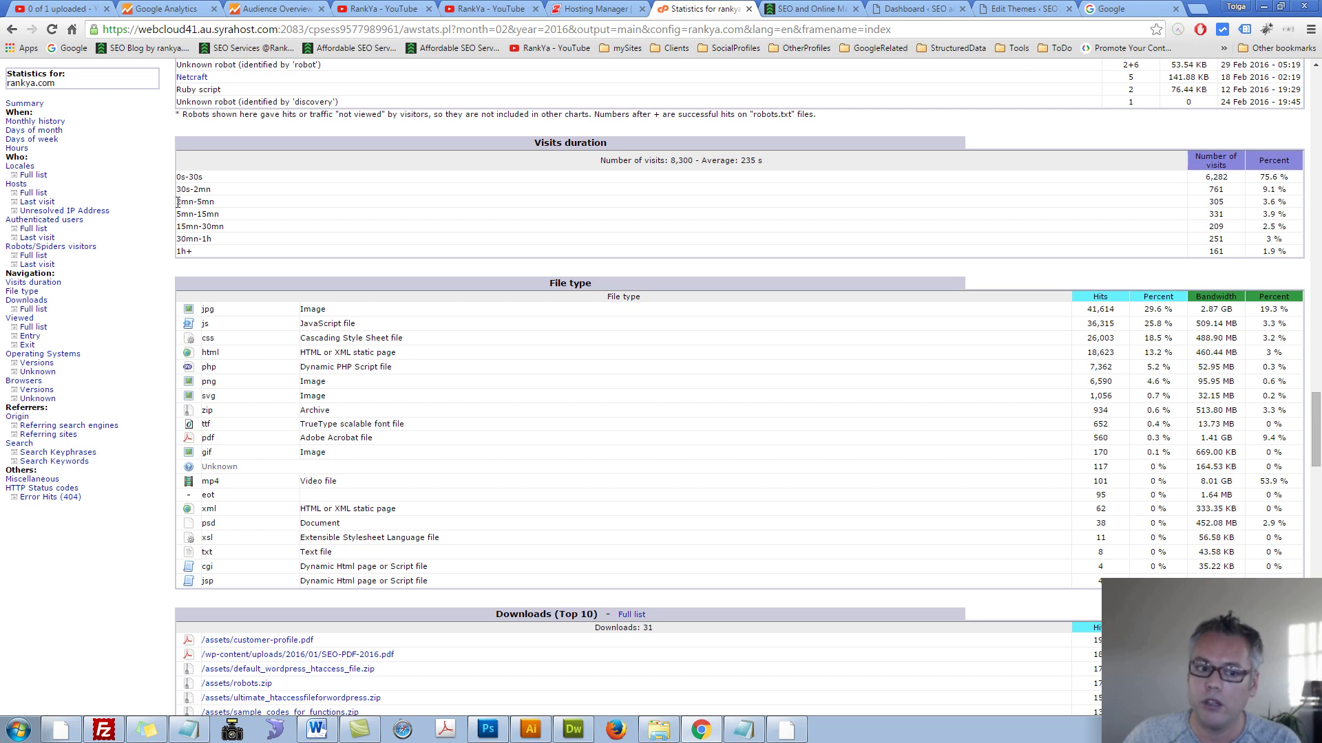
drag(178, 203, 1259, 244)
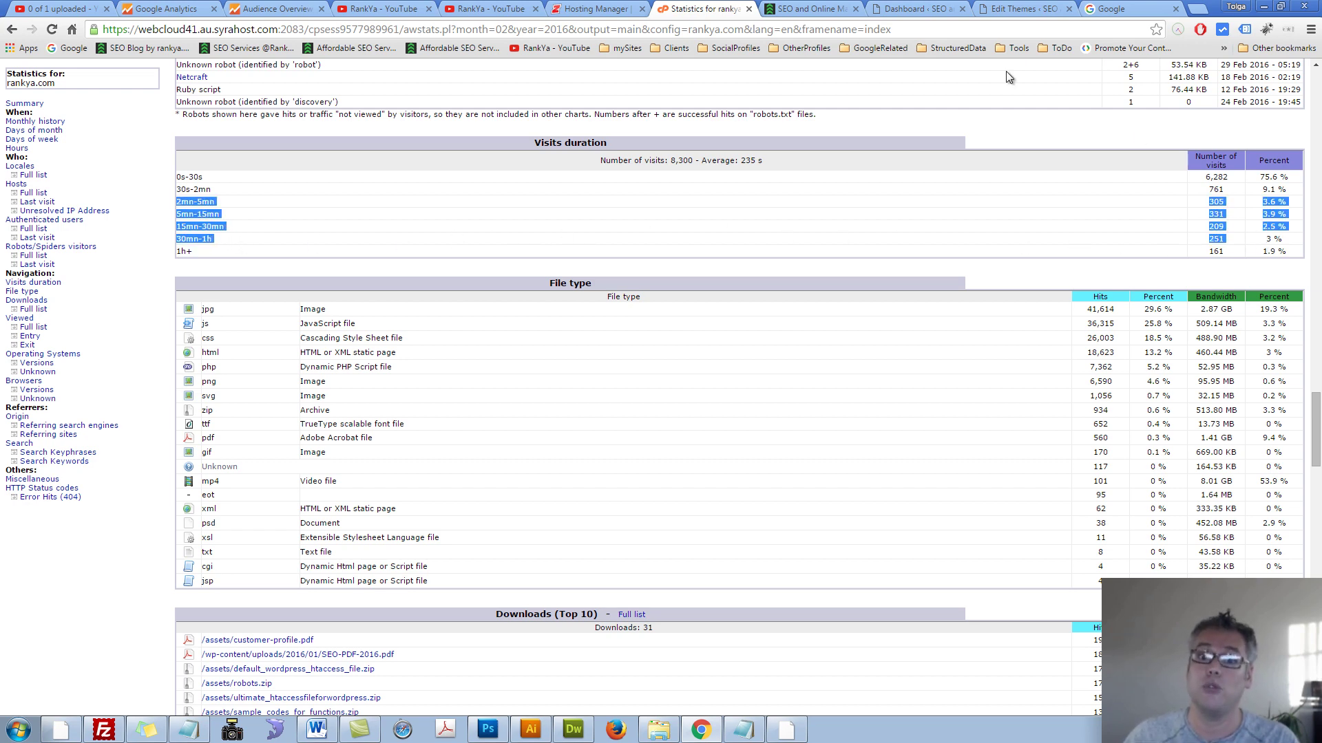
- Compare with Google Analytics' 00:02:47 average session duration, ending on Audience Overview
click(275, 9)
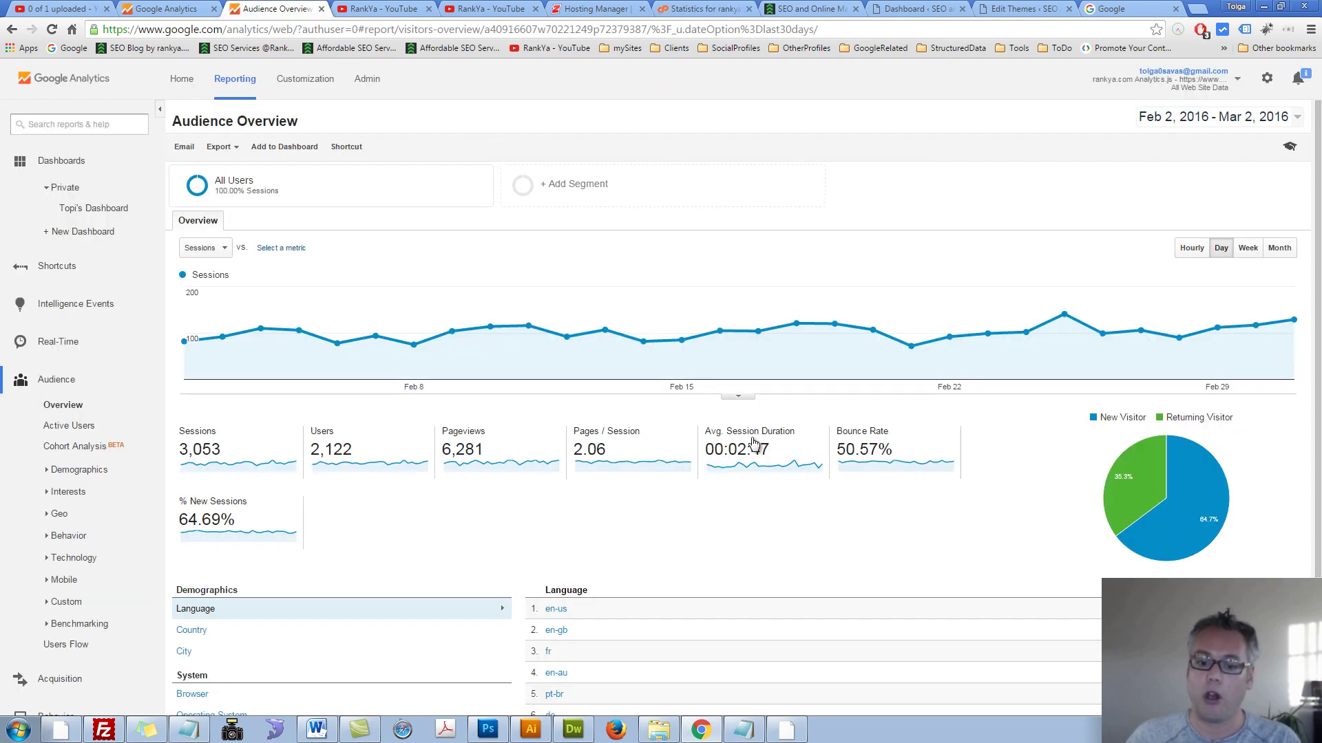
mouse_move(742, 441)
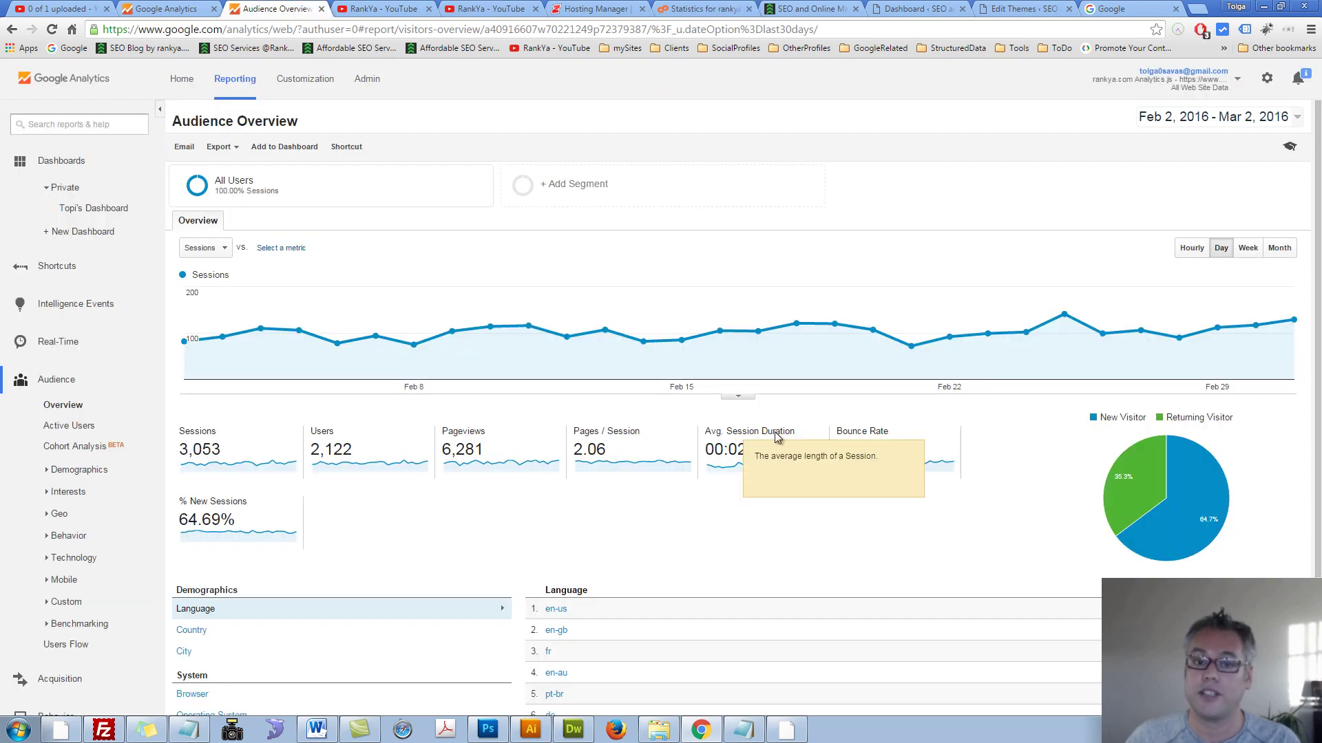
click(698, 8)
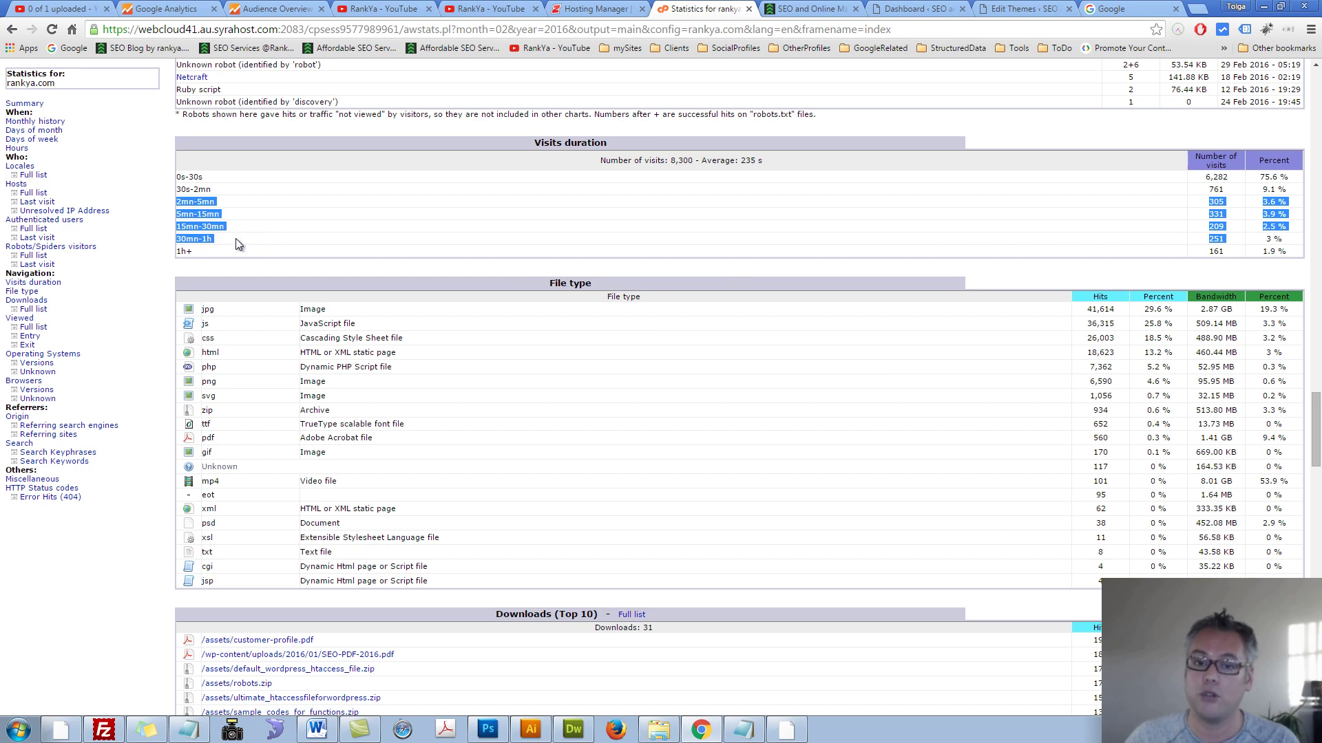
click(272, 8)
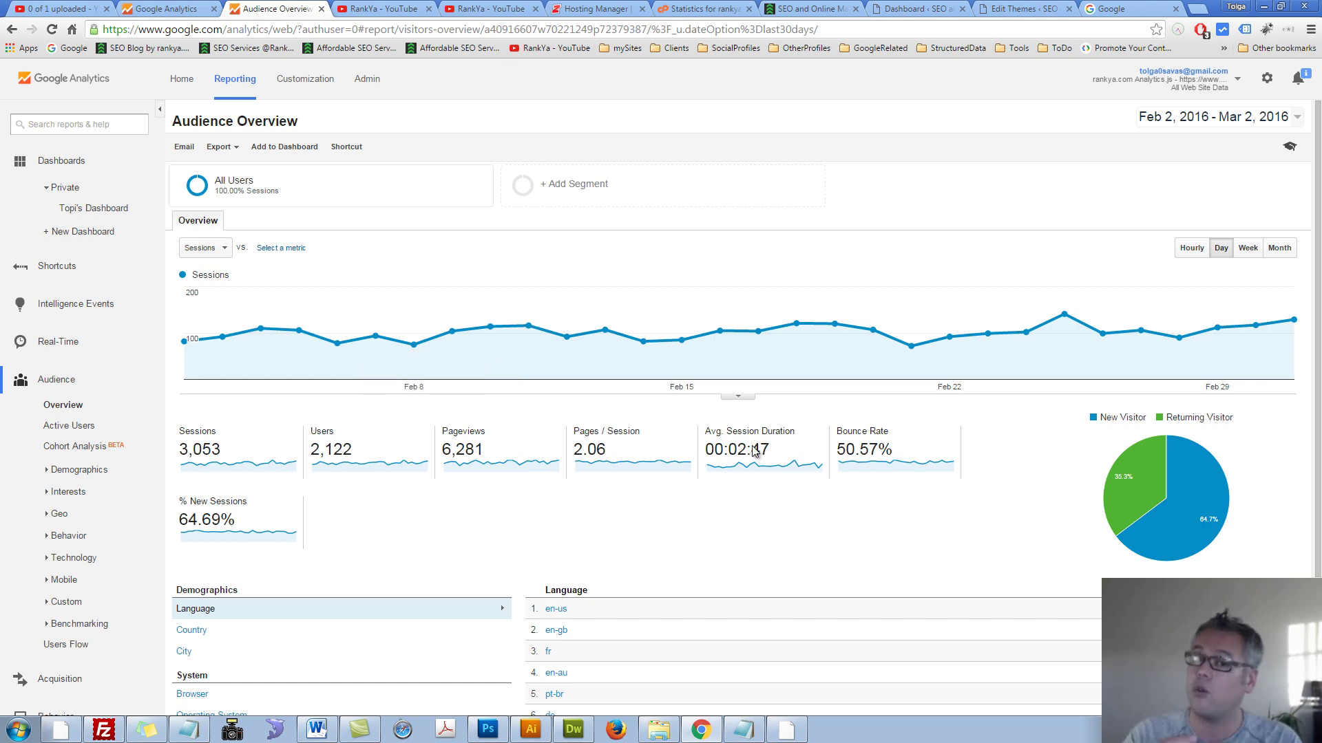
- Open New vs Returning, then the Engagement report showing 1,927 sessions lasting 0-10 seconds
mouse_move(1155, 465)
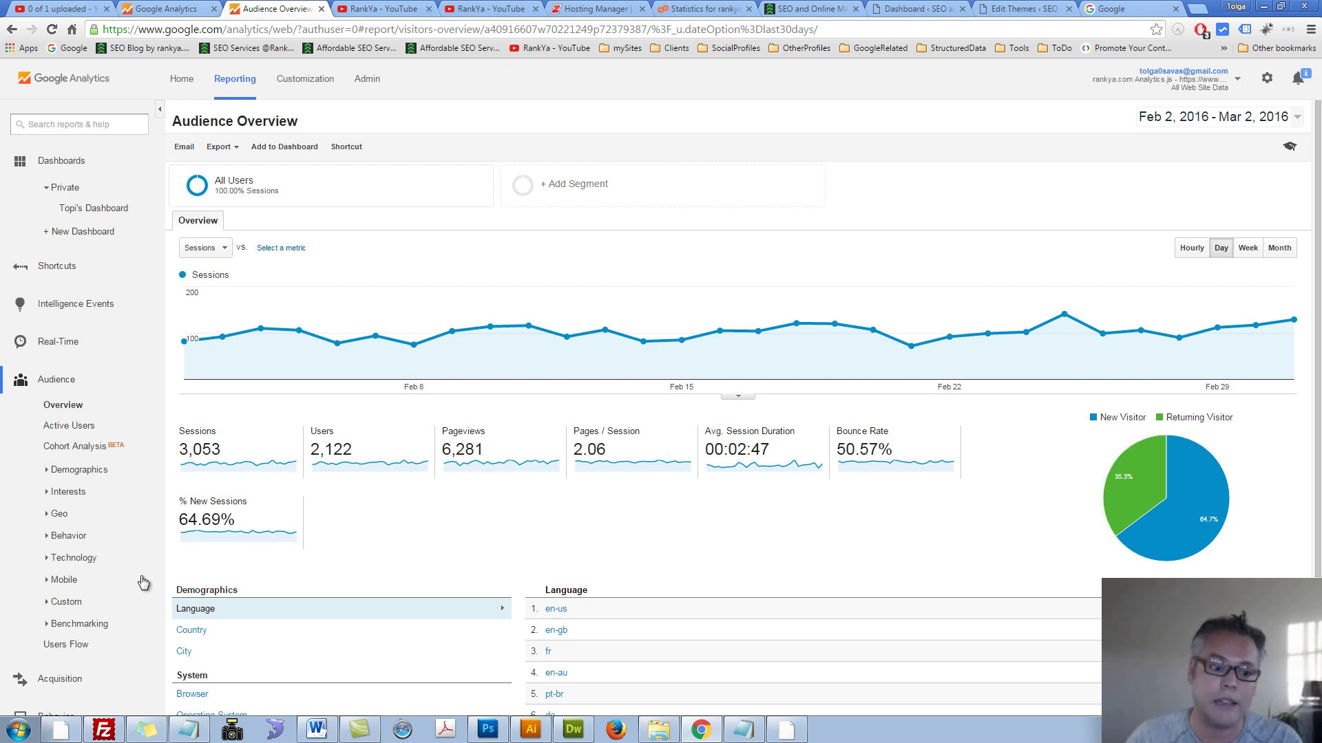
click(75, 475)
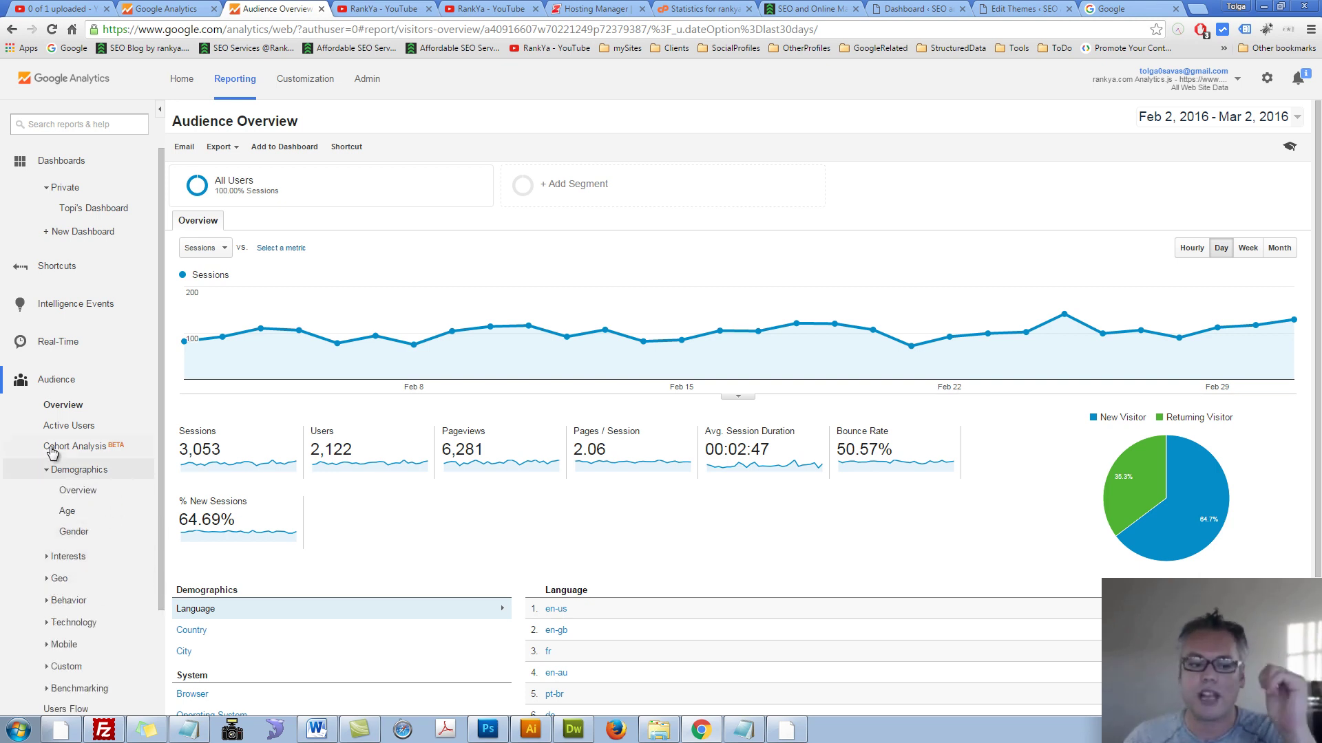
click(81, 605)
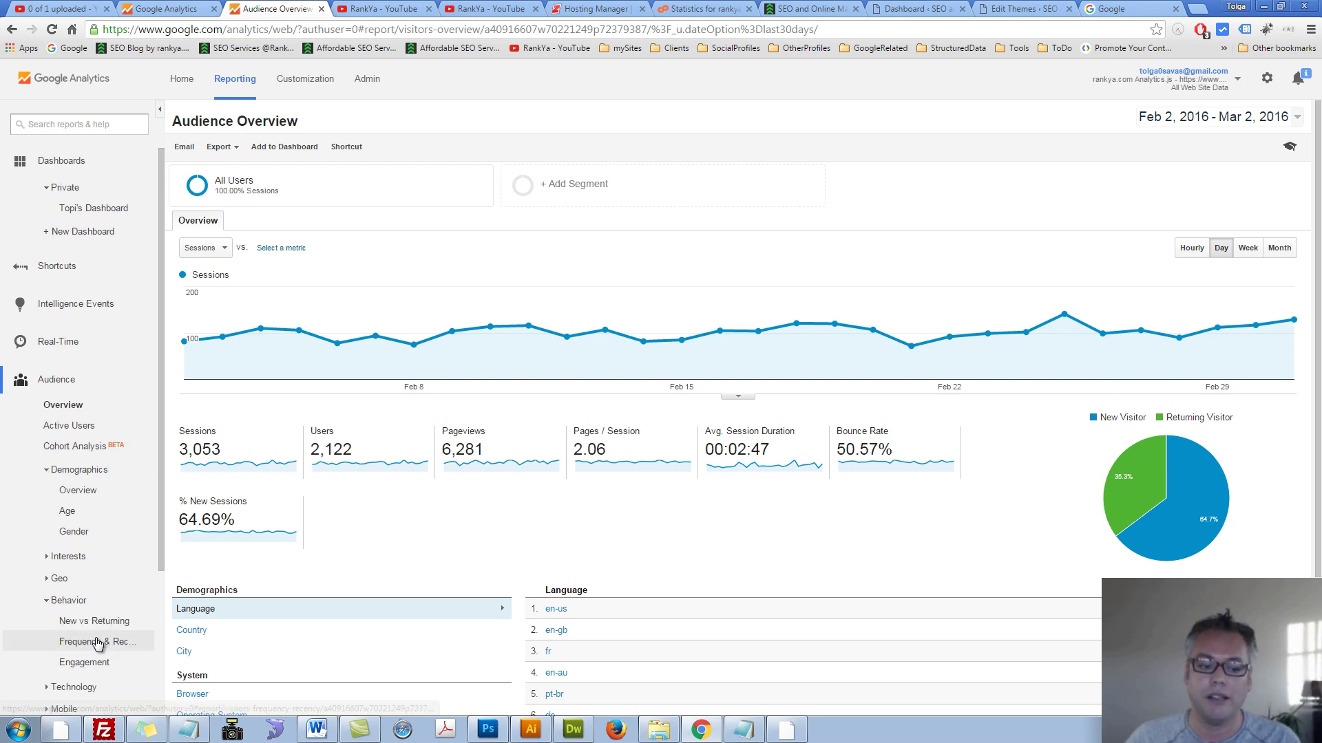
click(86, 623)
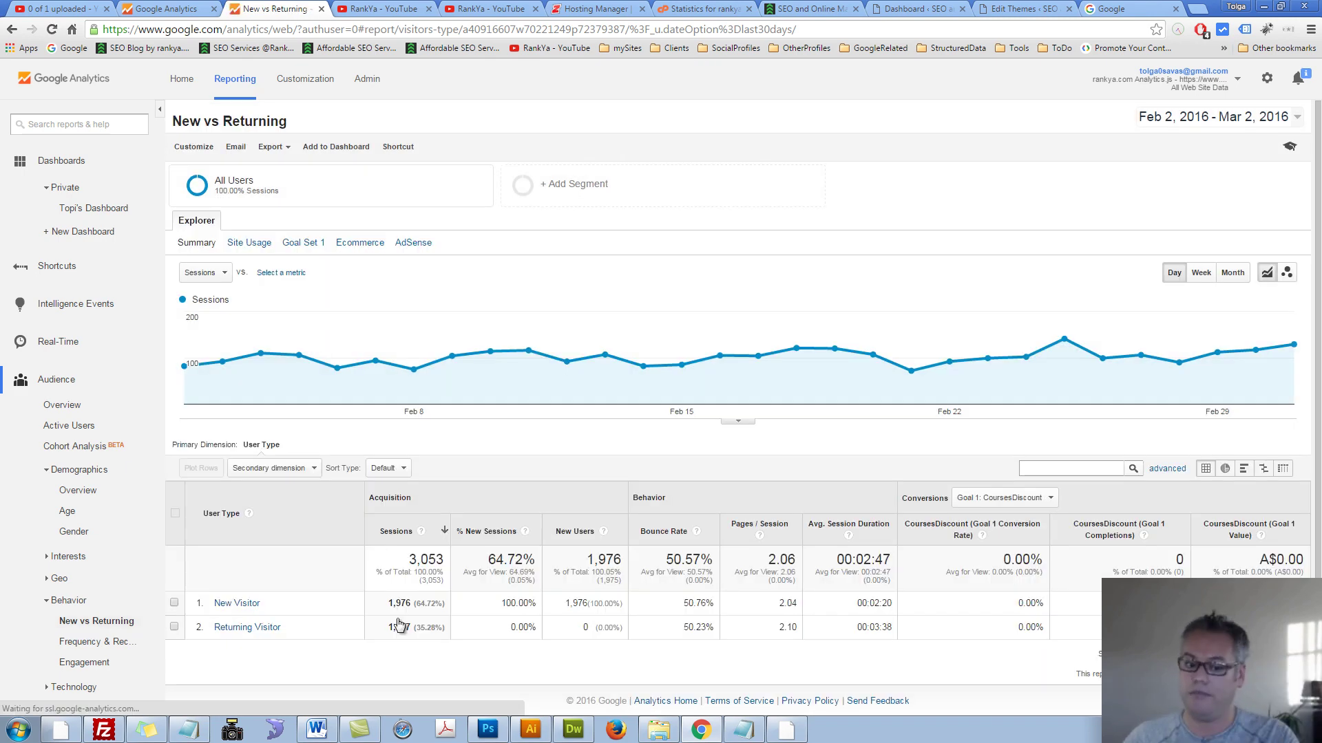
click(88, 663)
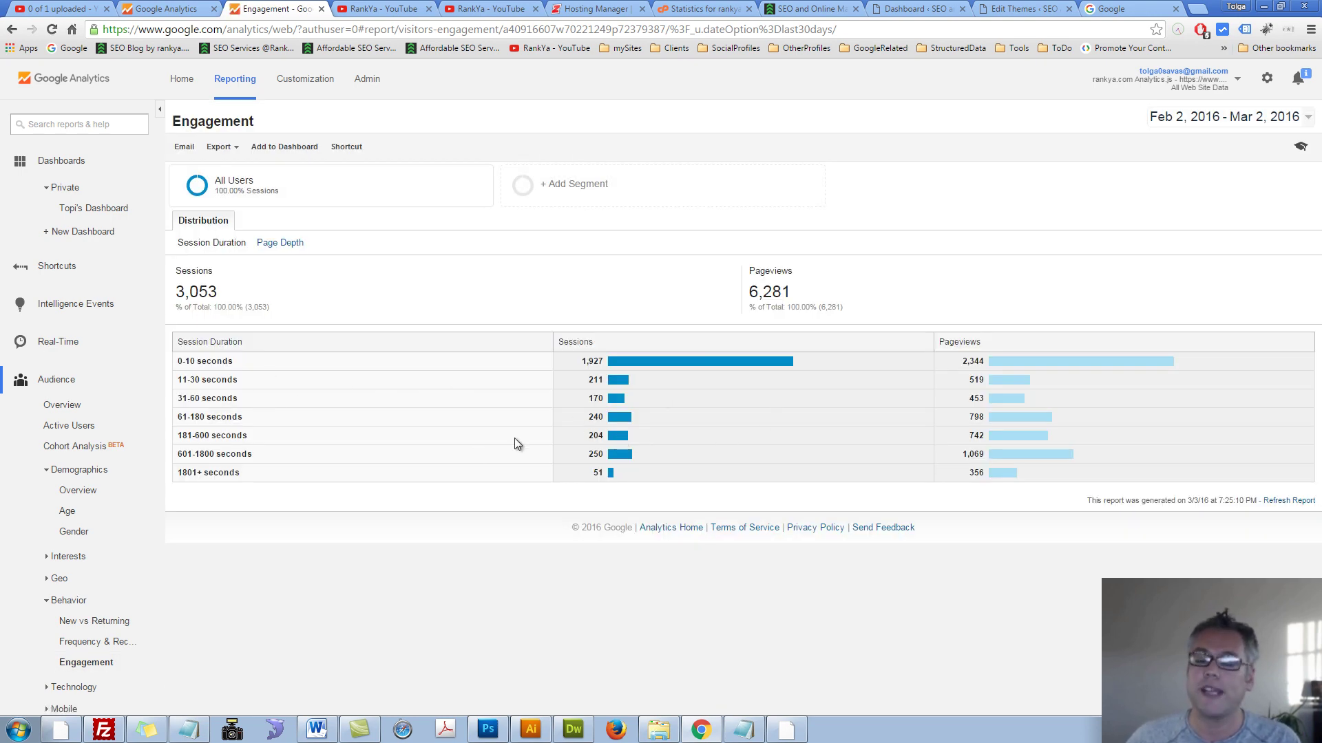
click(692, 8)
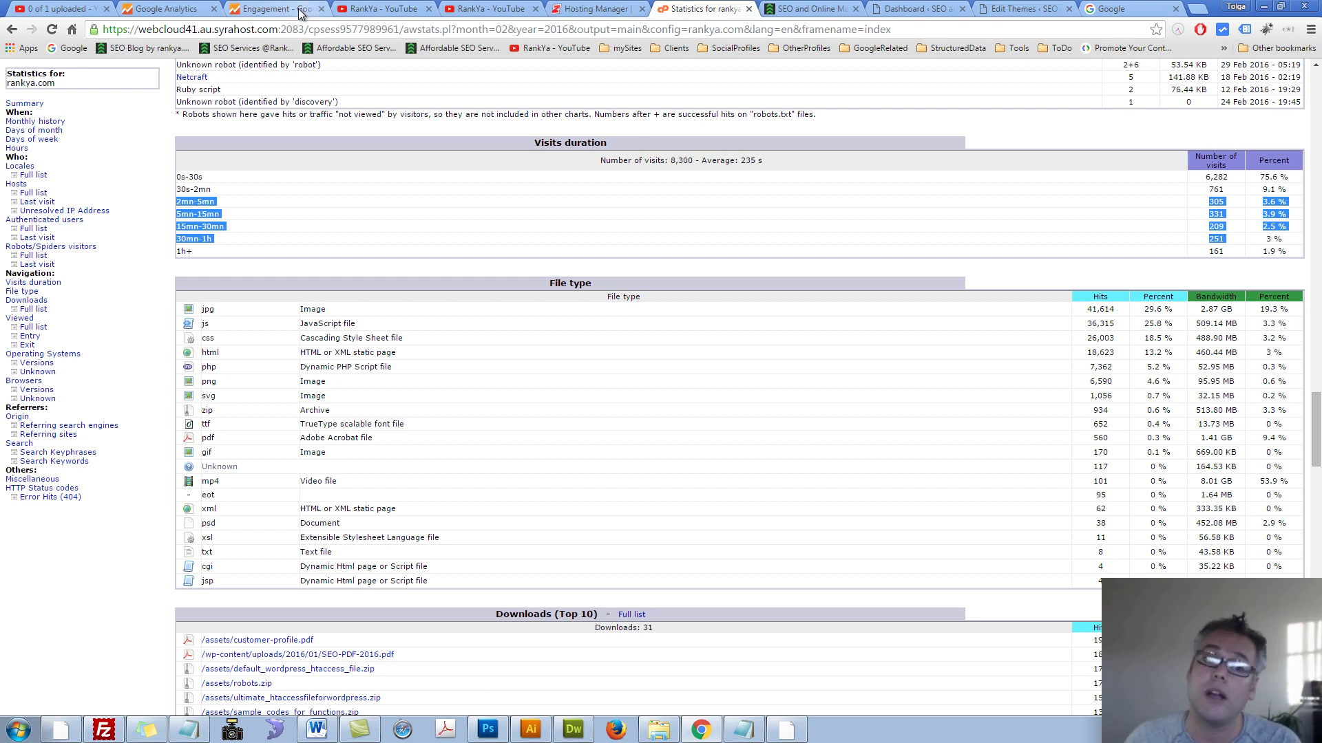
click(276, 9)
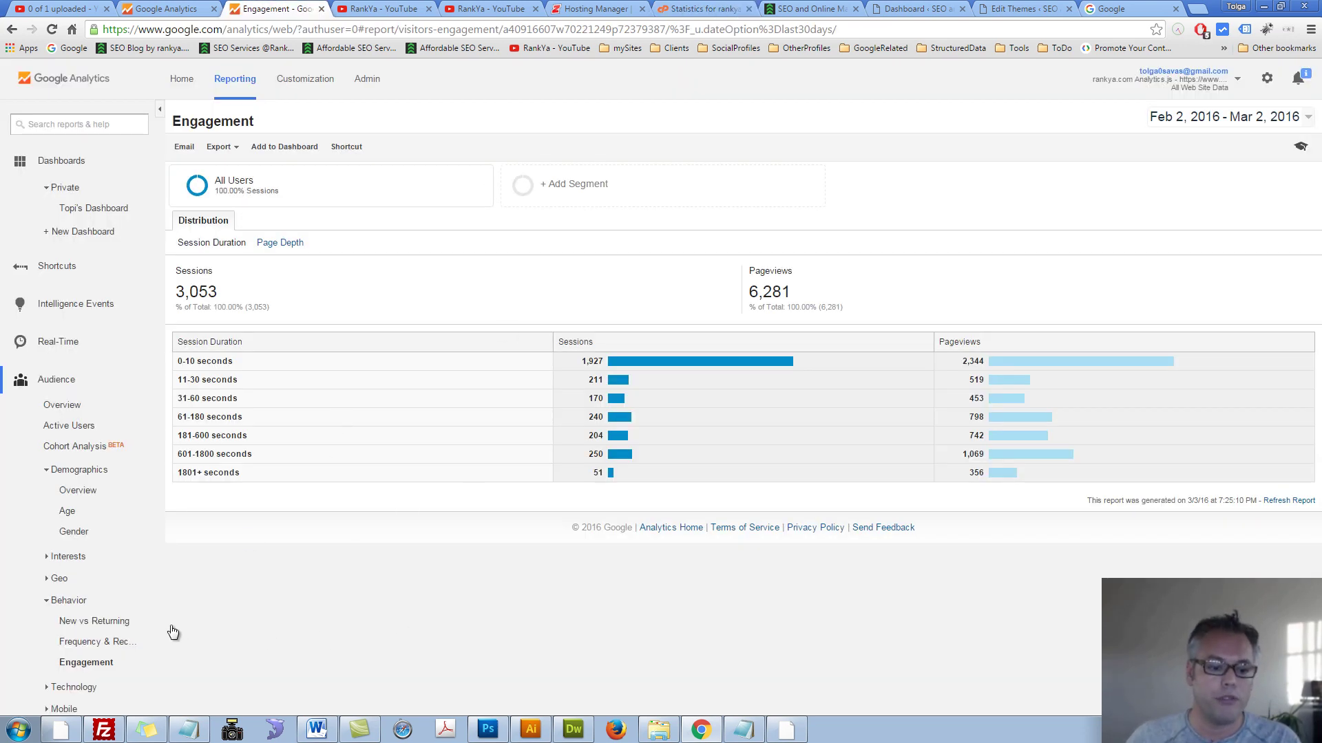
- Show Browser & OS by Site Usage and drill into Chrome's browser versions
click(61, 600)
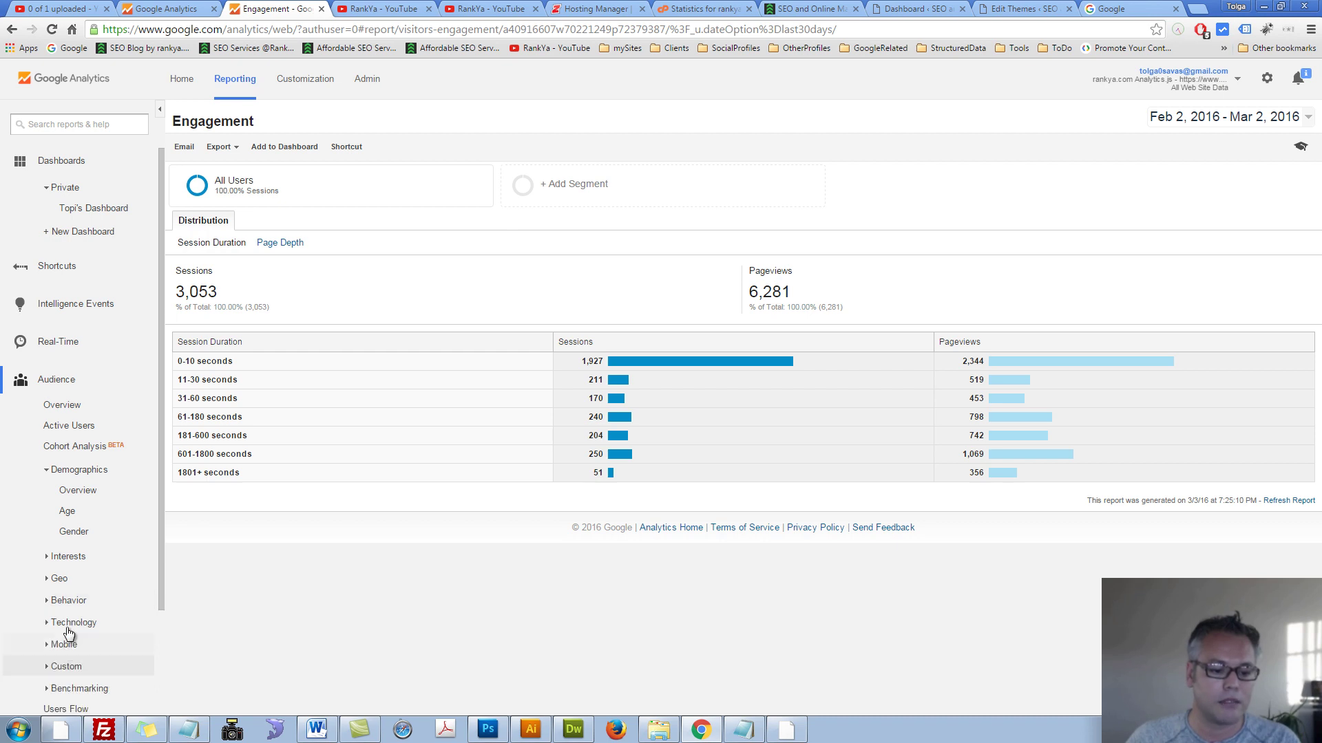
click(69, 623)
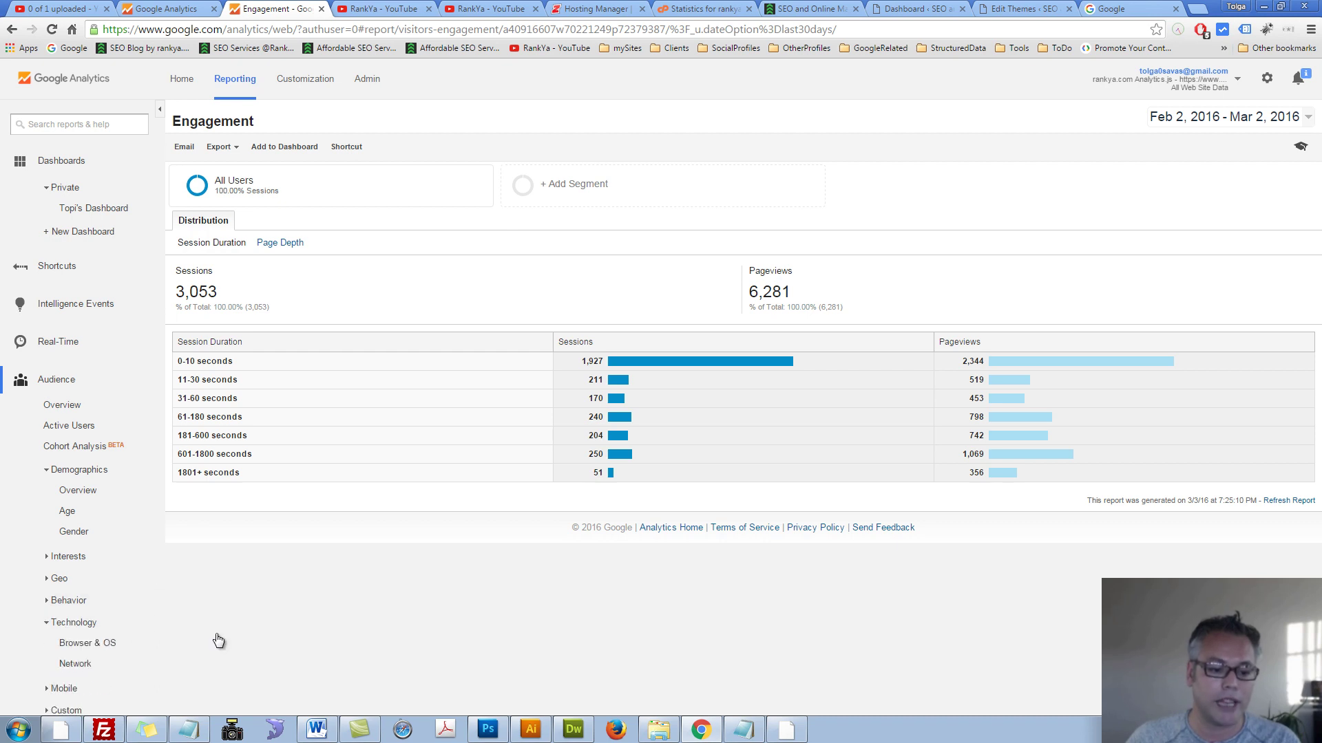
click(67, 688)
scroll(75, 682, down, 3)
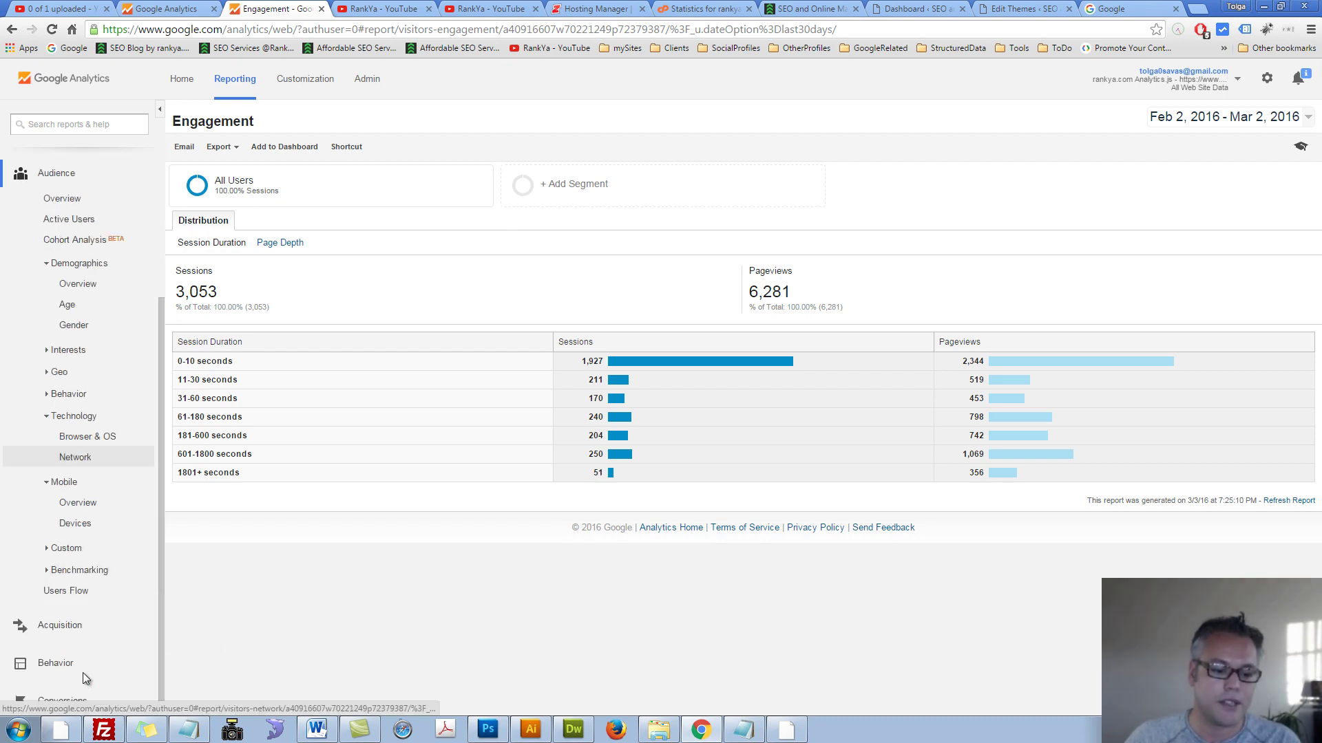
click(81, 439)
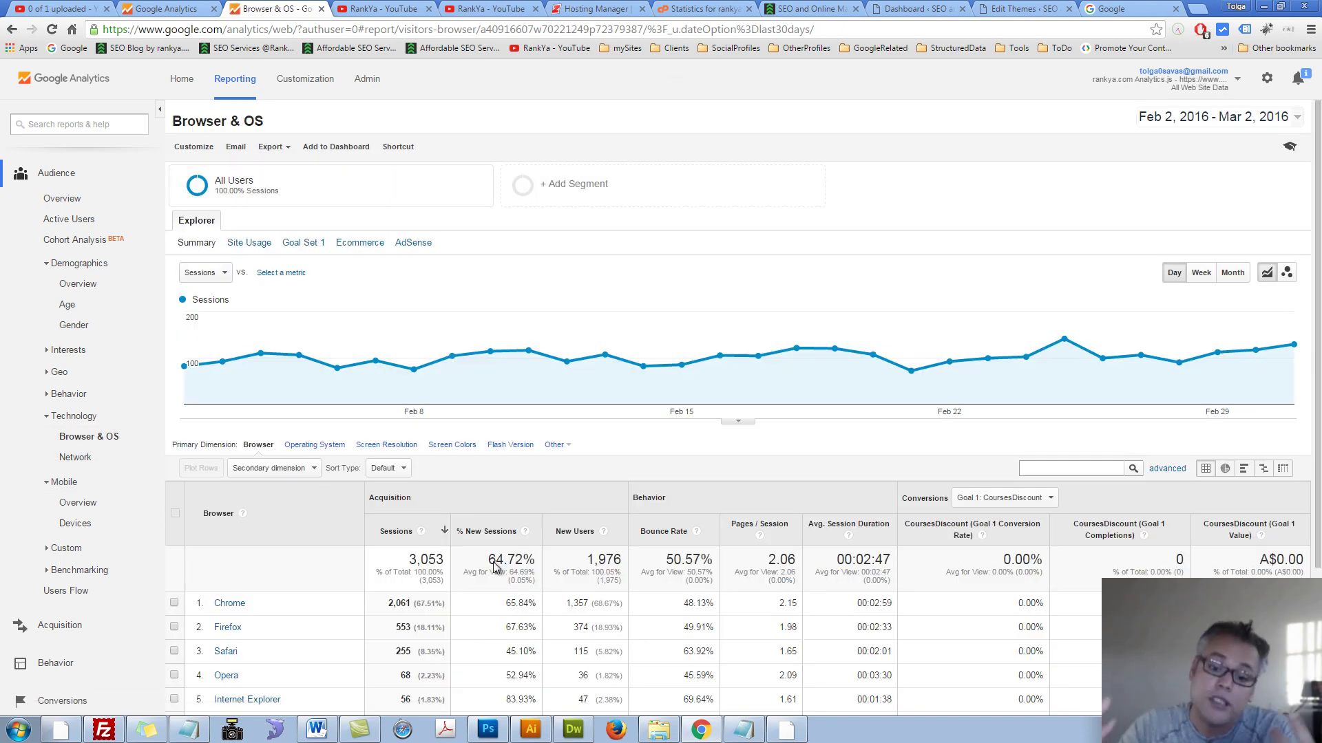
scroll(474, 217, down, 2)
scroll(474, 217, up, 1)
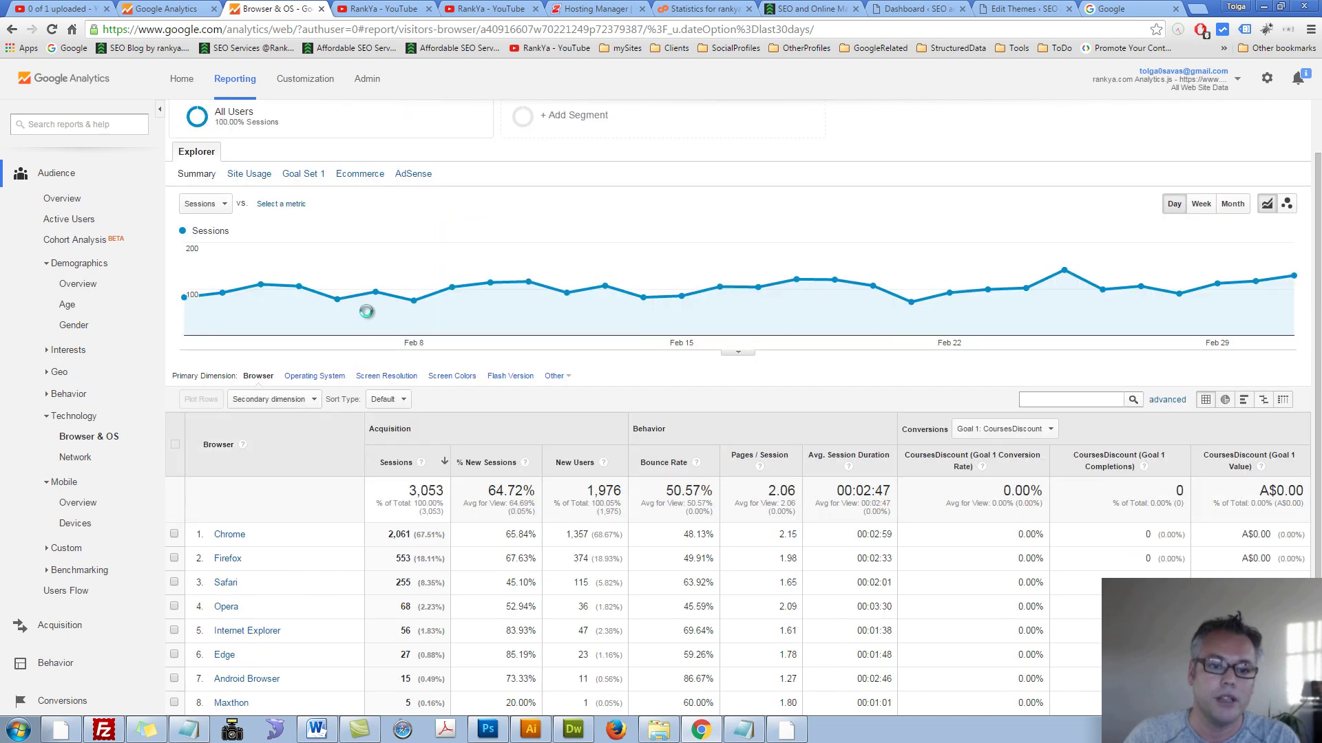
click(249, 174)
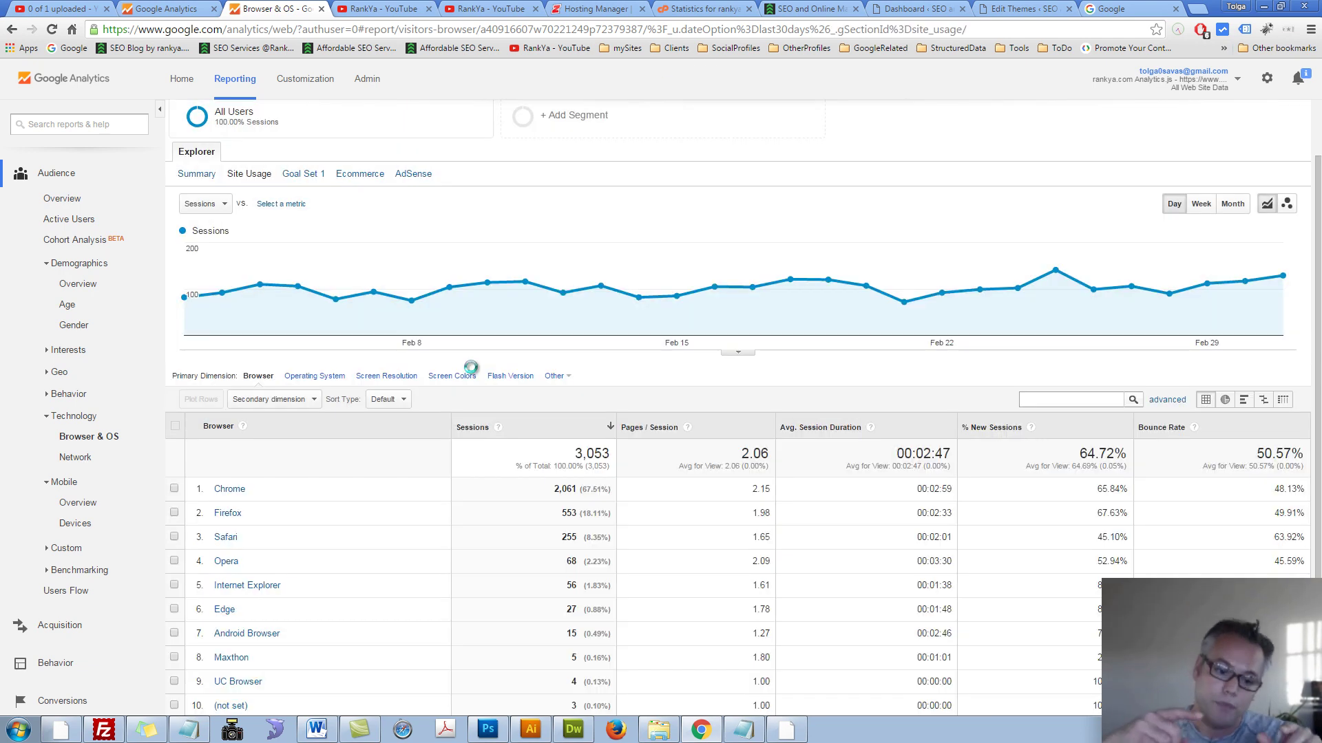
click(226, 489)
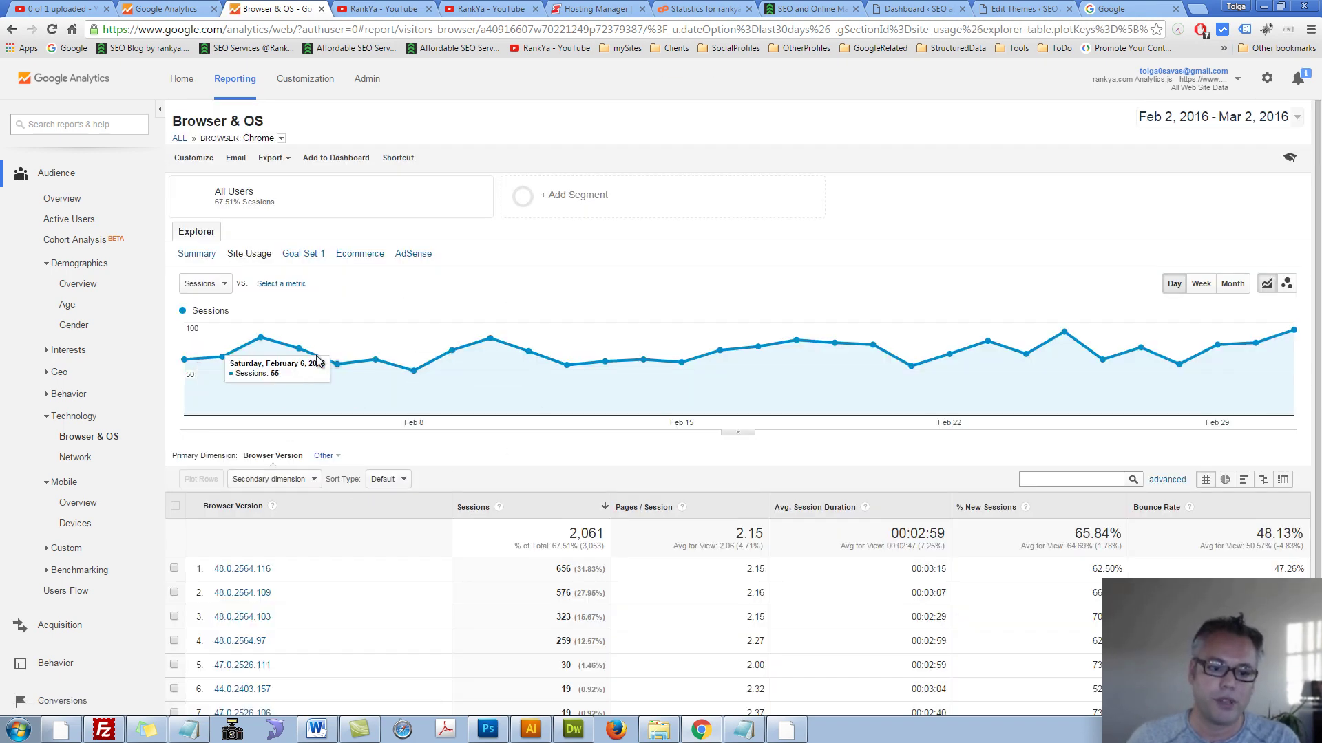
- Open the advanced table filter and inspect its dimension and match-type options
scroll(259, 451, down, 1)
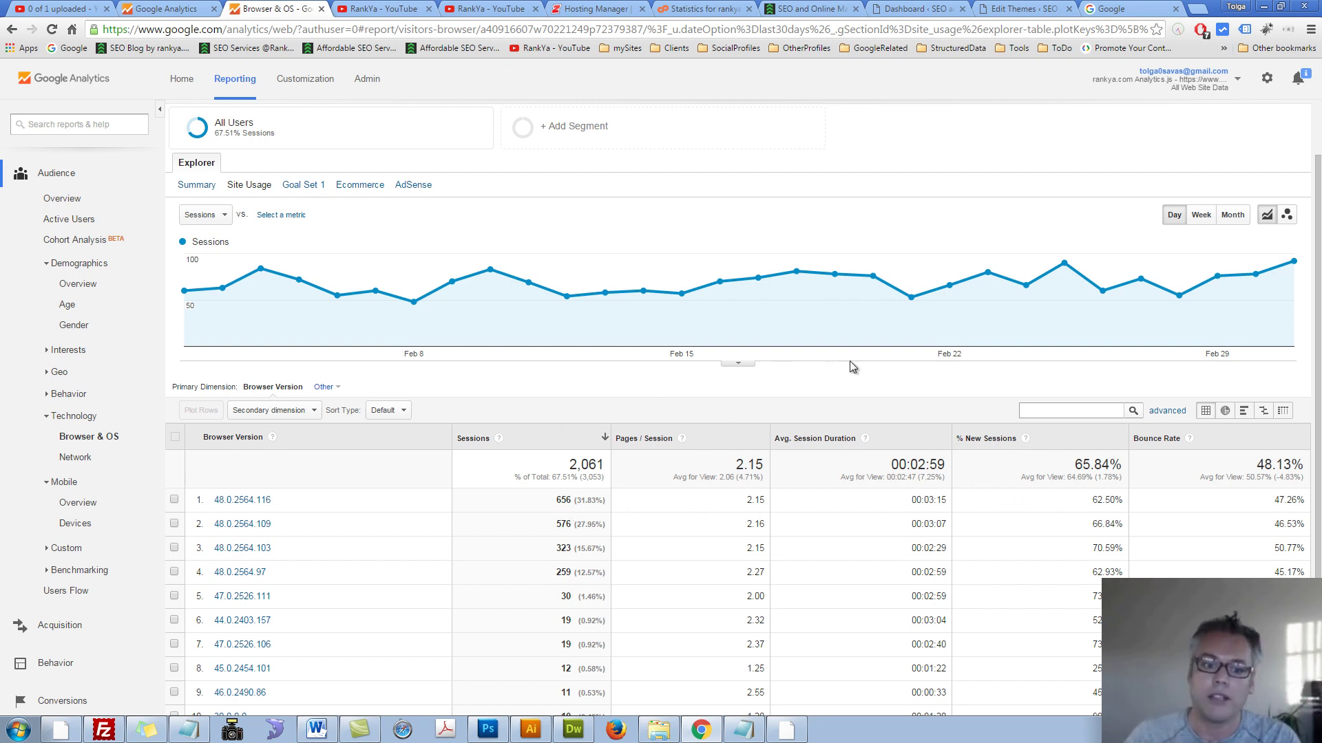
click(1173, 413)
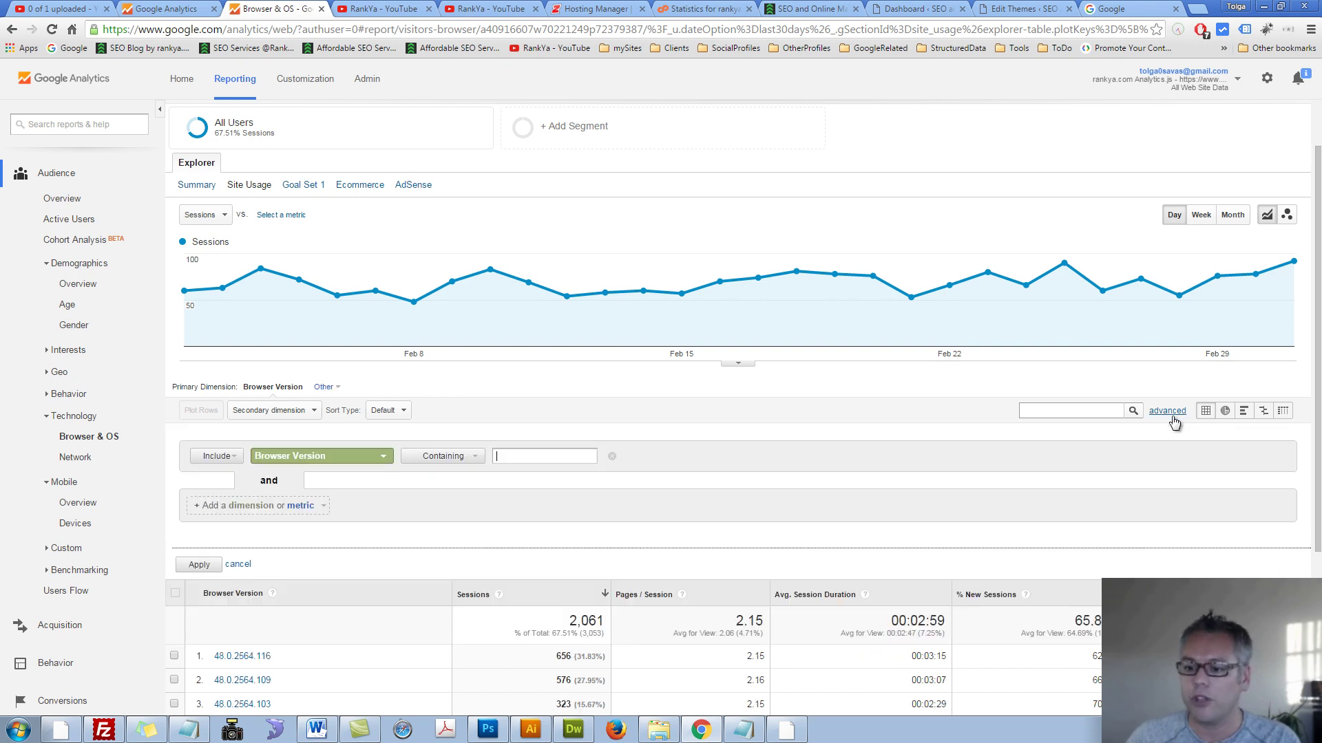
click(383, 457)
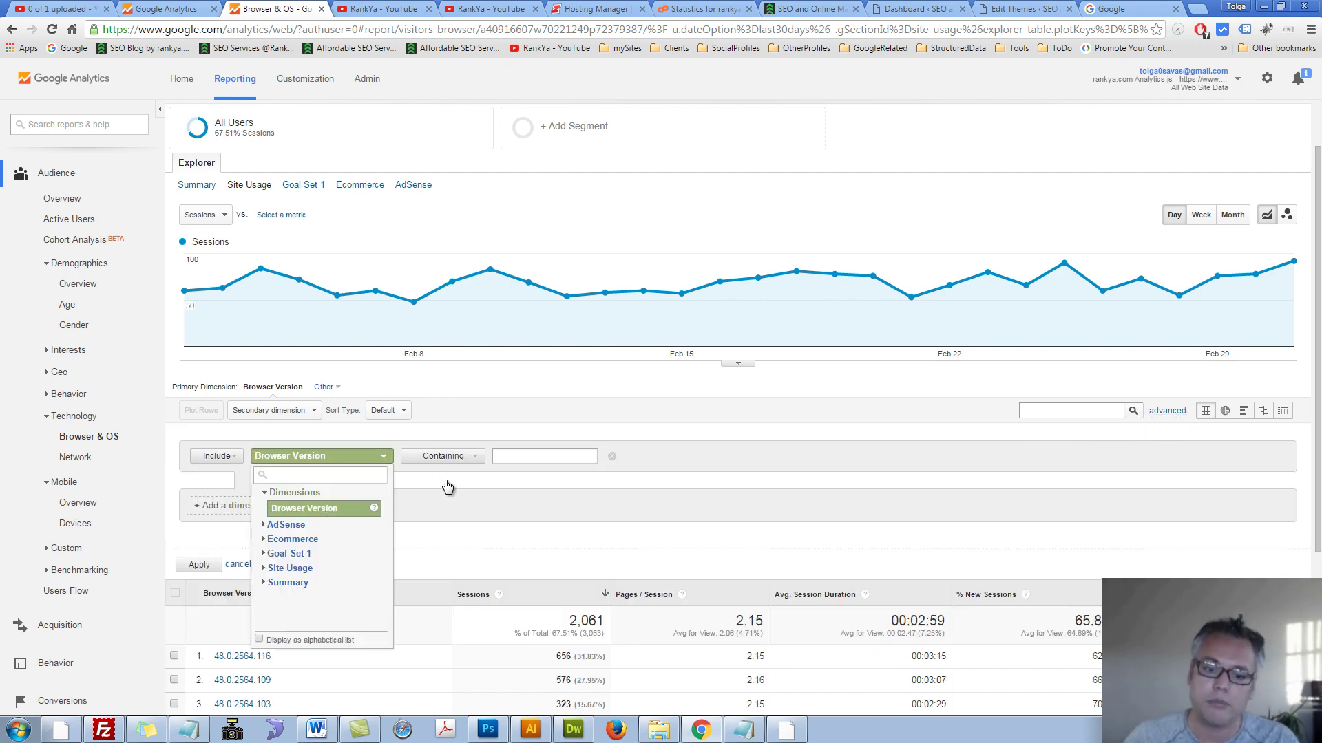
click(484, 458)
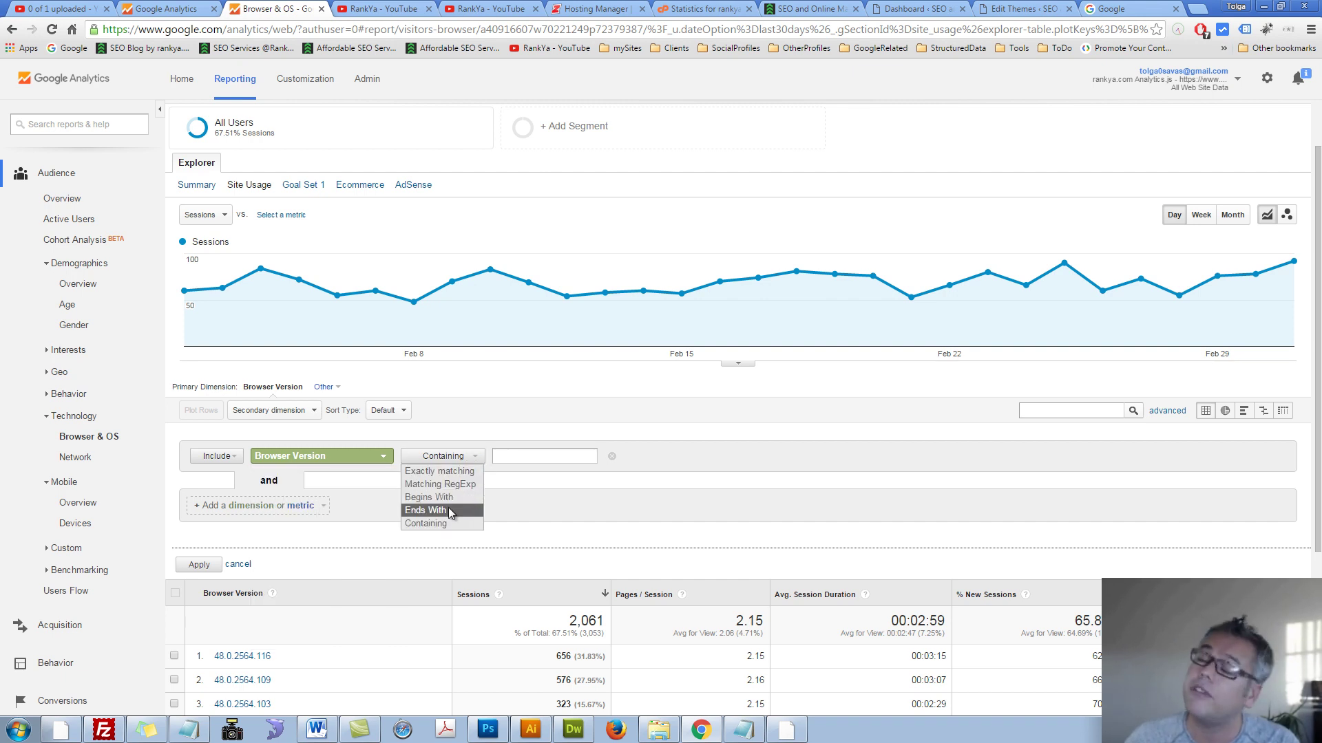
click(508, 384)
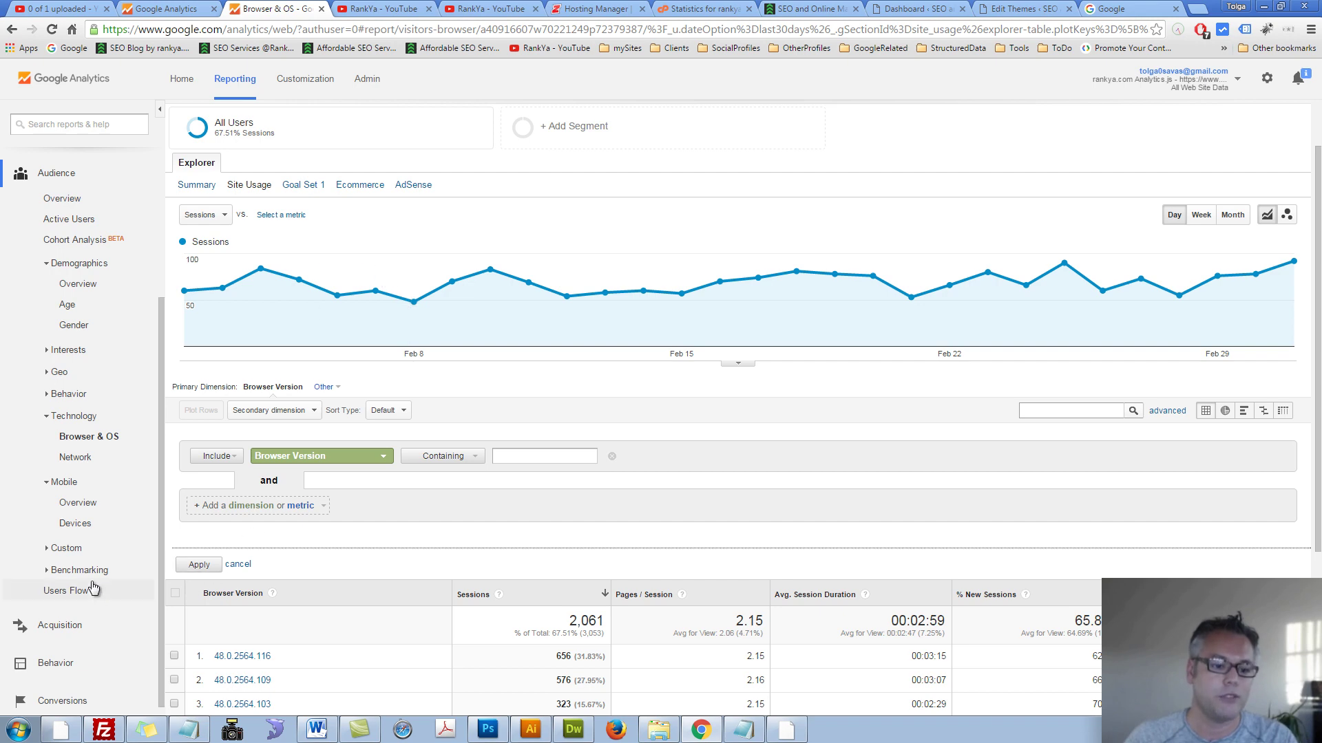
- Review Mobile Overview by device, then open Search Engine Optimization > Queries (37,898 impressions, 1,211 clicks)
click(76, 504)
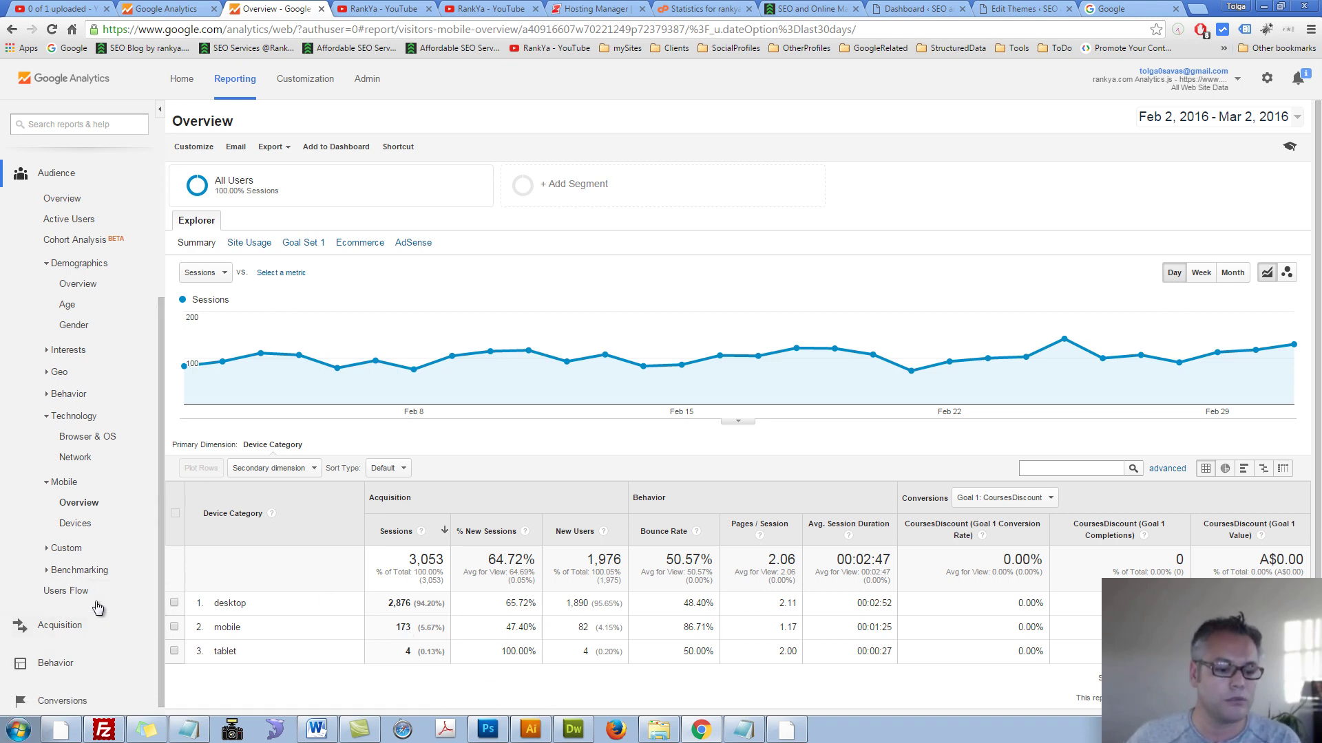
click(83, 627)
click(76, 544)
click(72, 544)
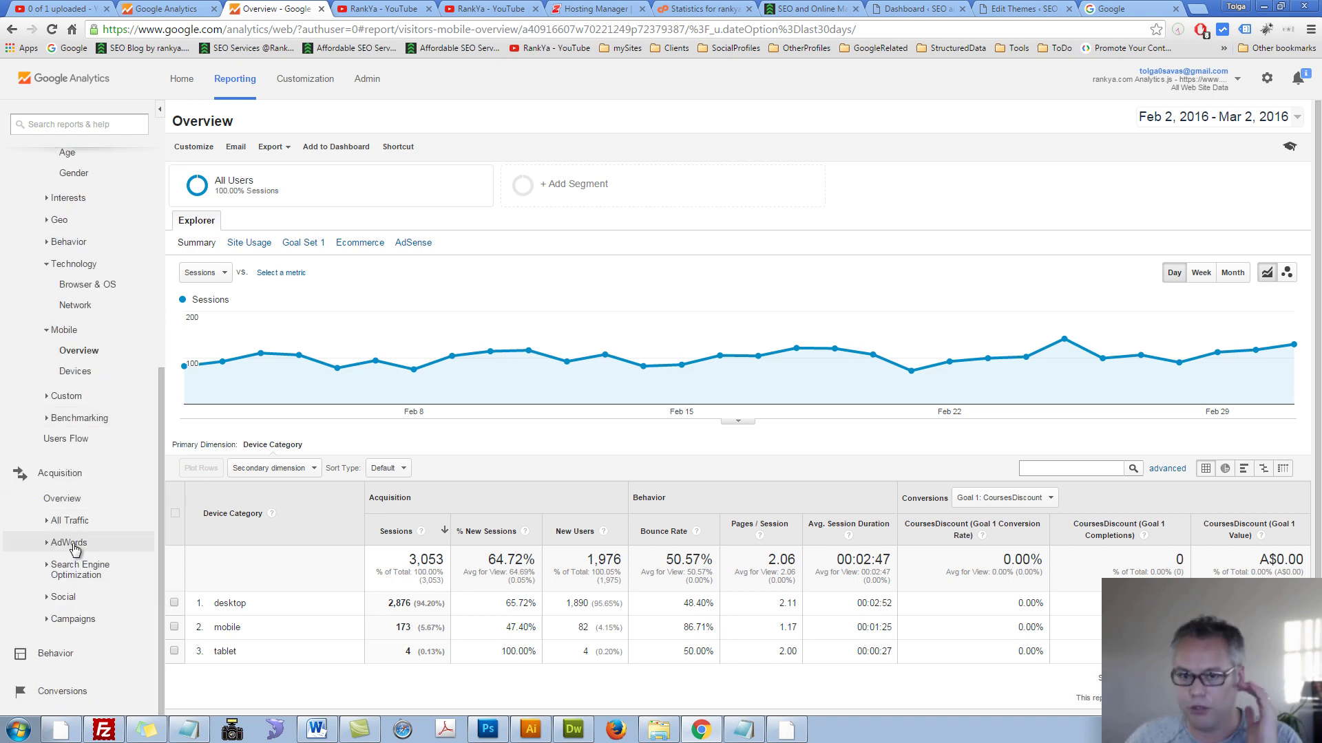
click(88, 578)
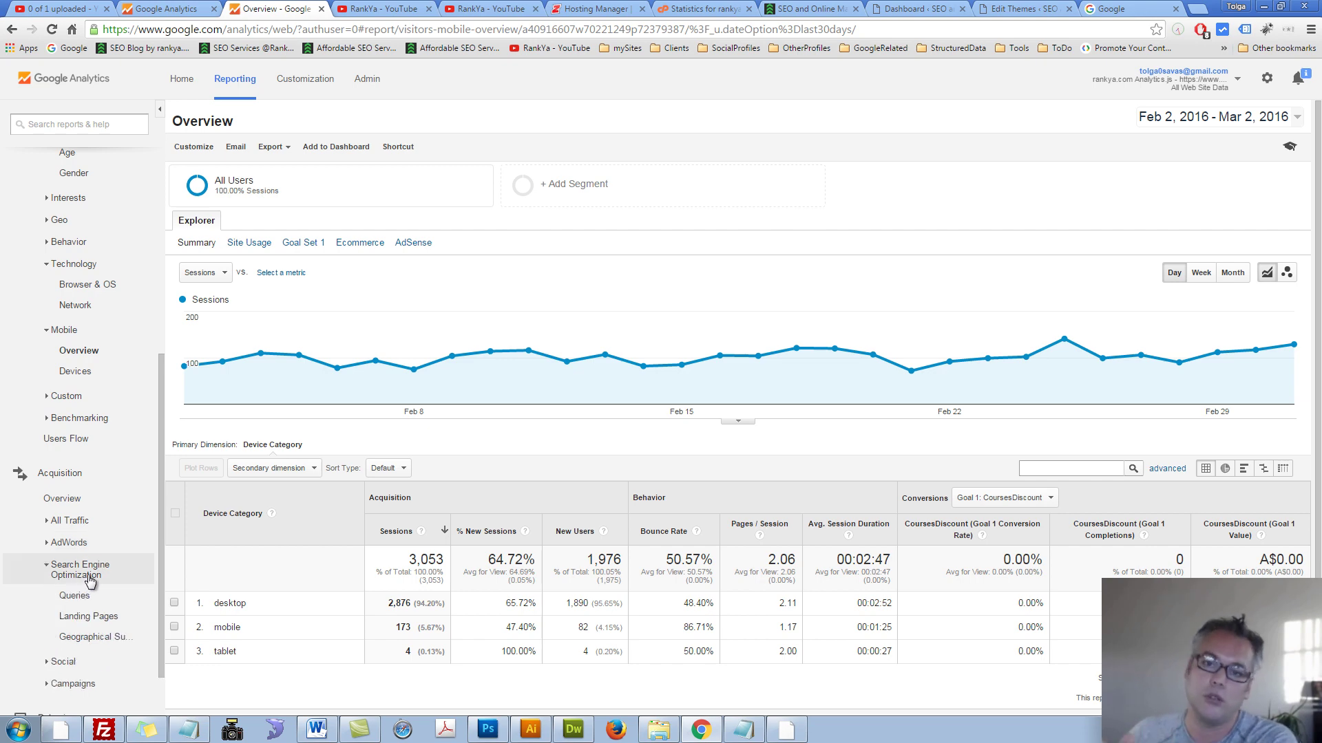
click(75, 597)
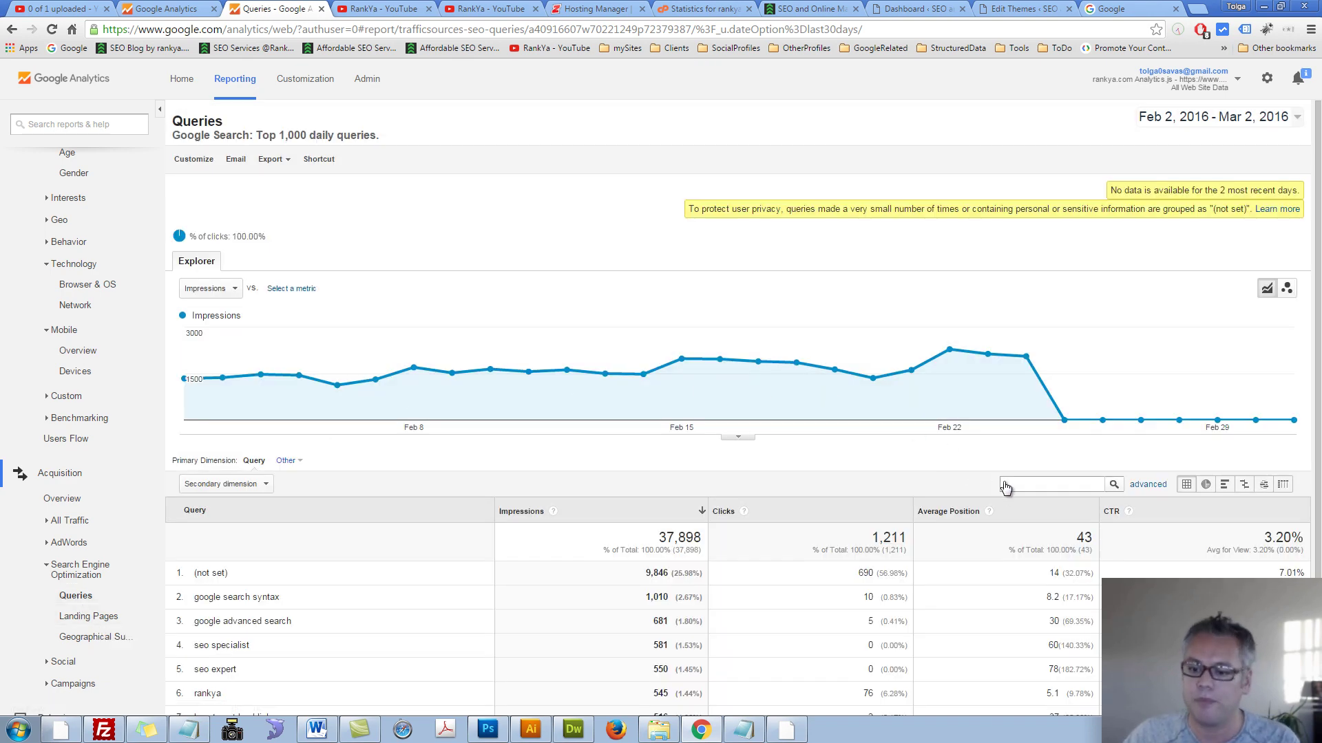
- Set up an advanced Include / Query / Containing filter on the Queries table
click(1138, 487)
click(380, 530)
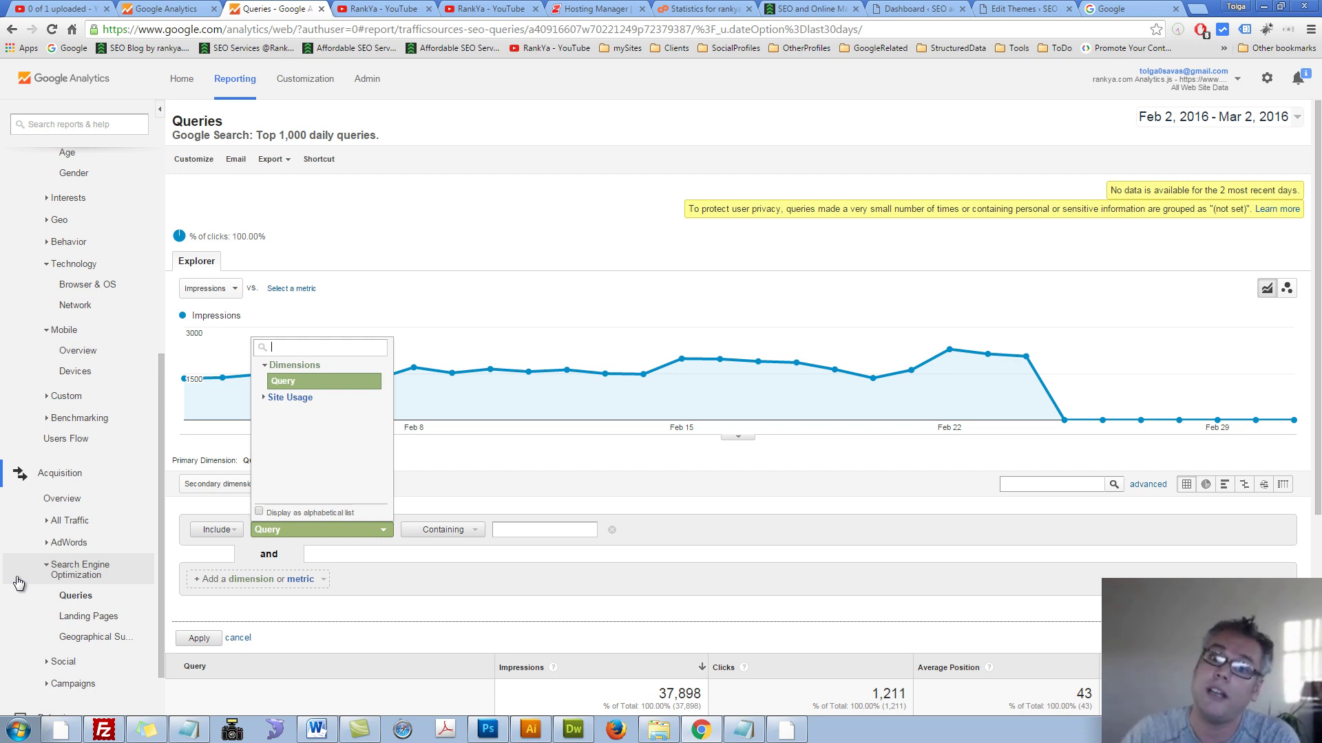
scroll(19, 584, down, 1)
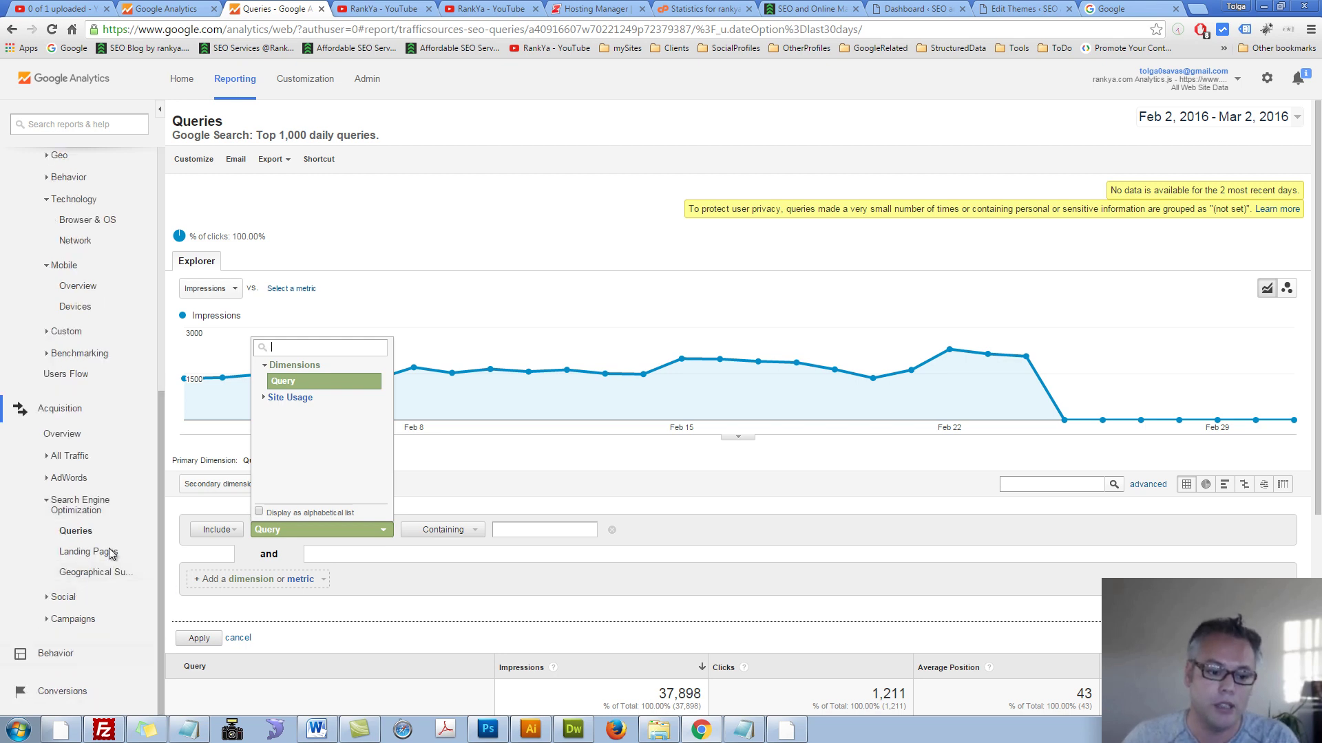
click(49, 510)
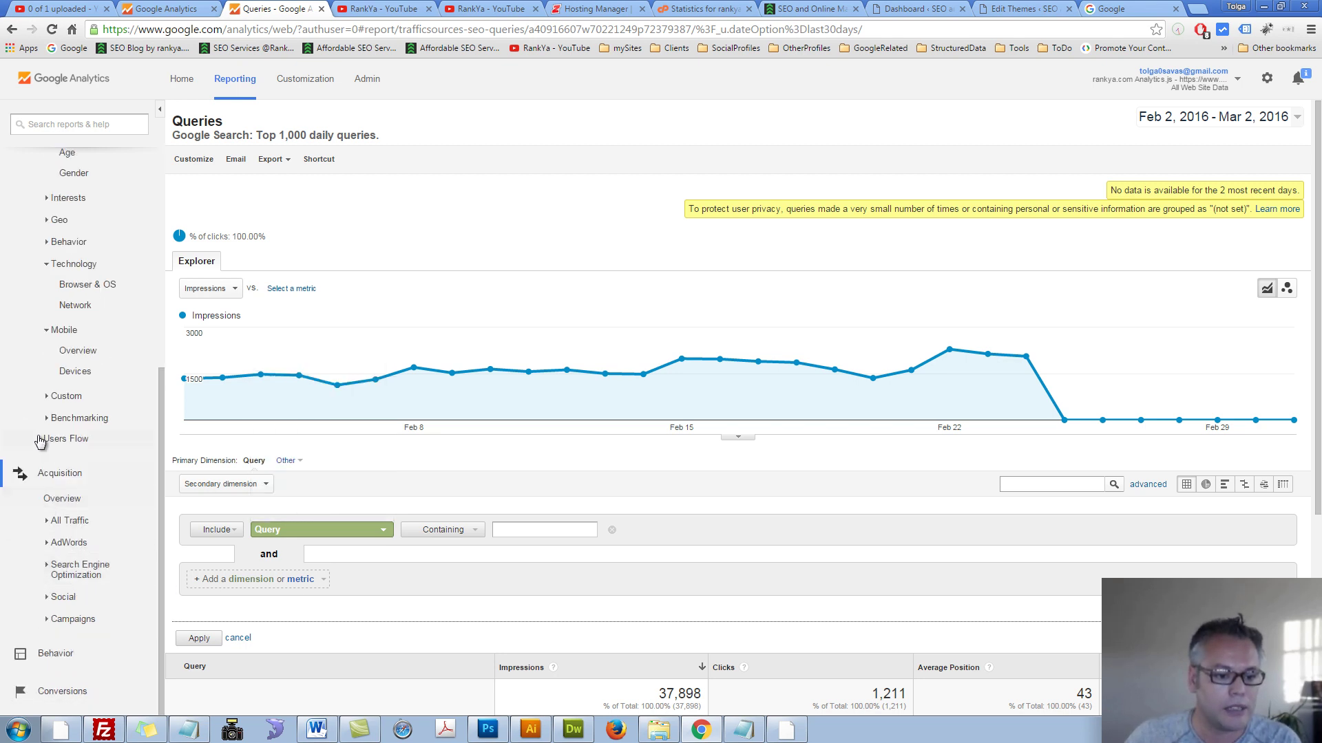
- Collapse Acquisition and Audience in the sidebar and expand the Behavior reports
click(26, 476)
click(18, 163)
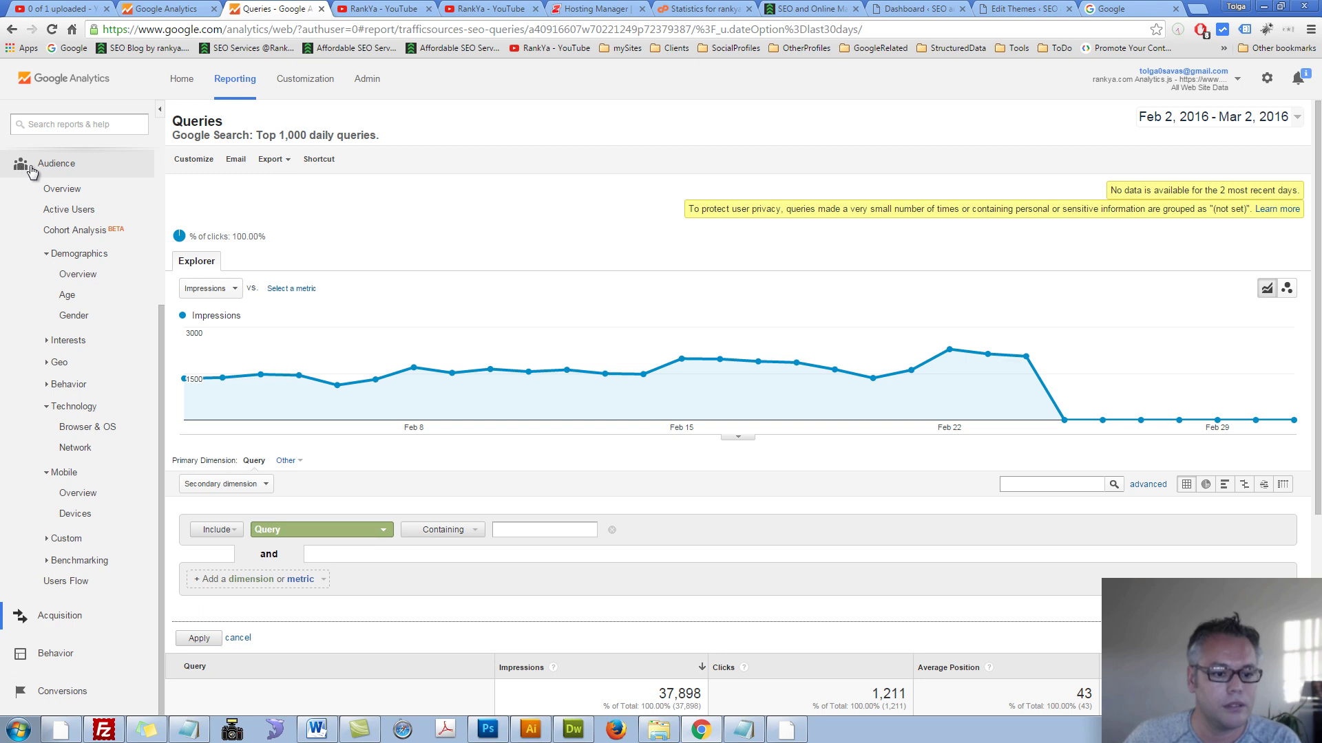
click(80, 455)
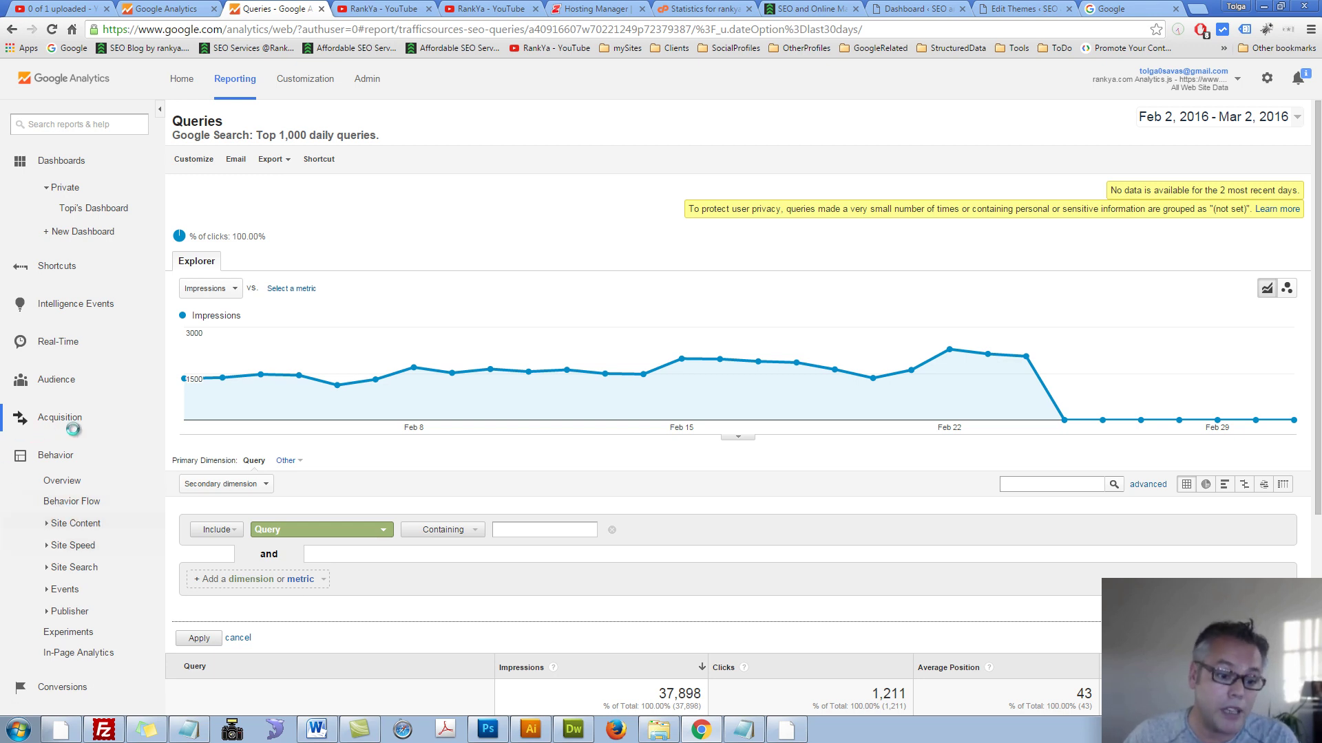
- Open Behavior Flow and add a 4th interaction step, briefly adding then removing a 5th
click(66, 502)
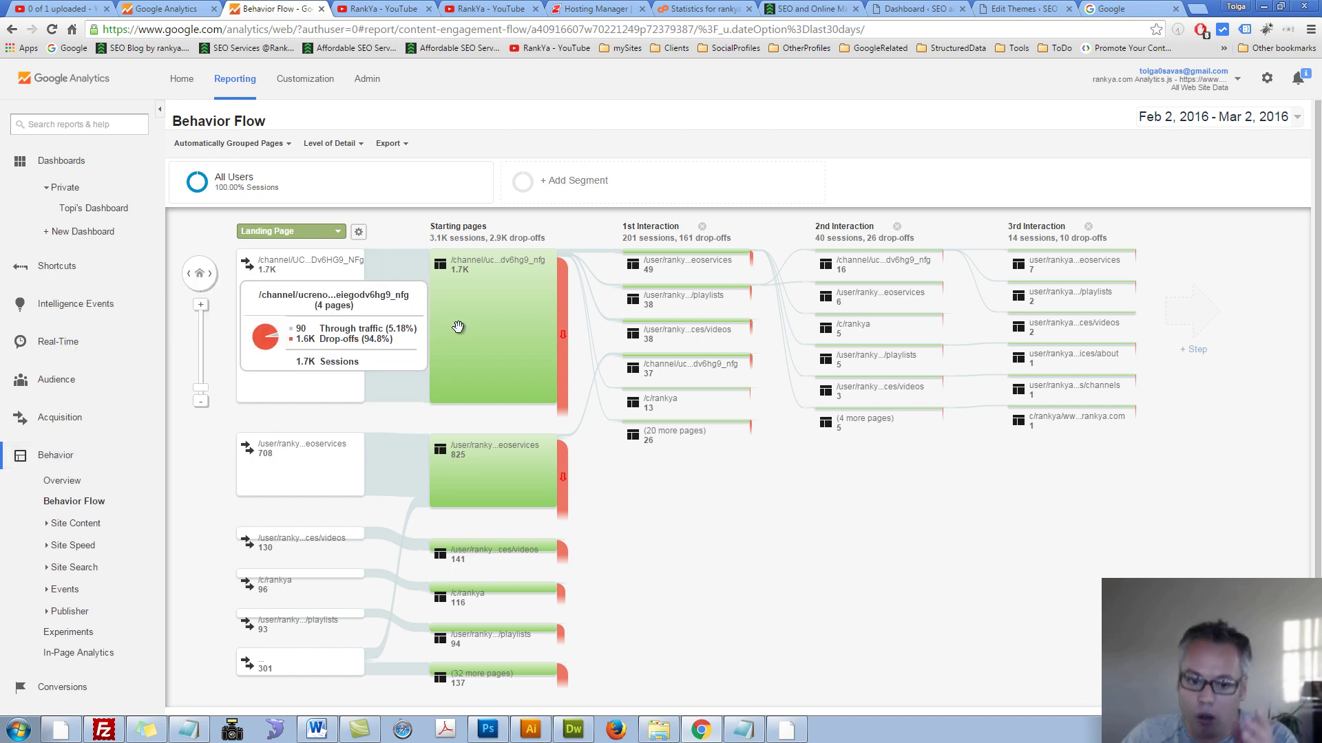
click(1196, 350)
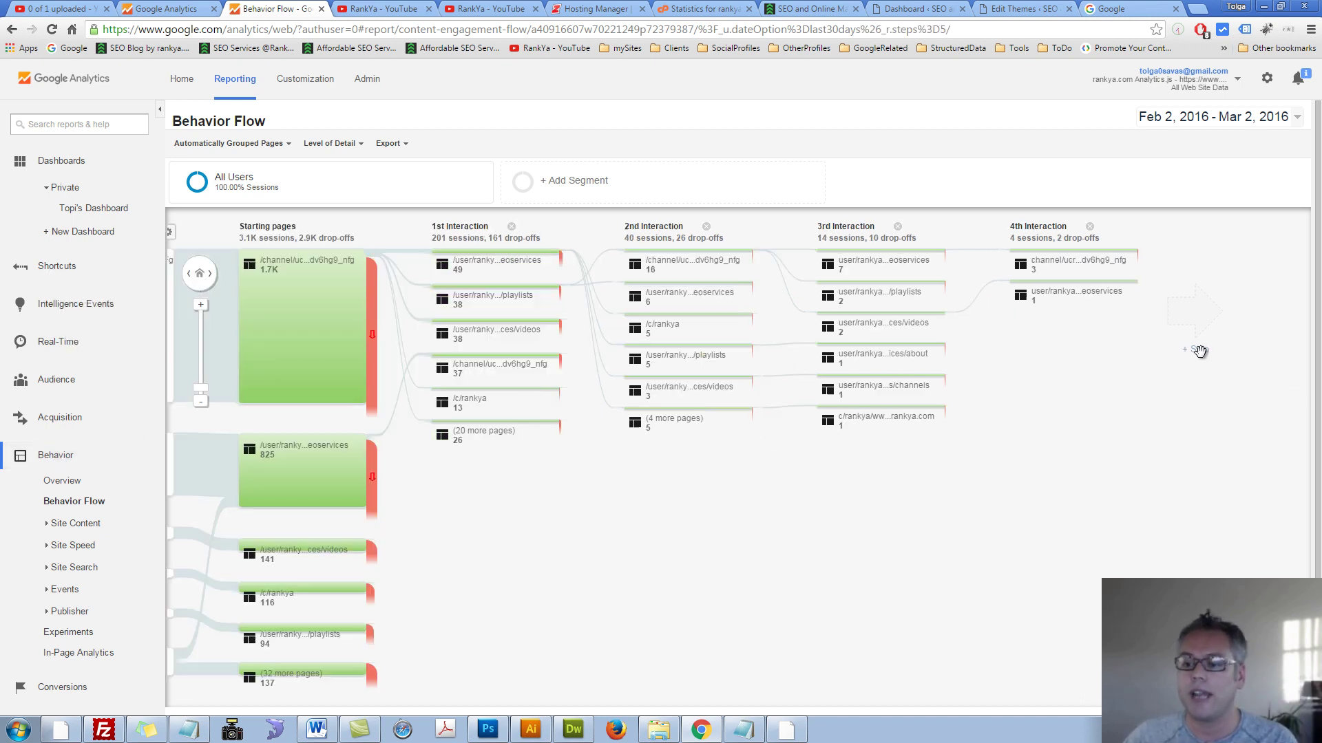
click(1187, 354)
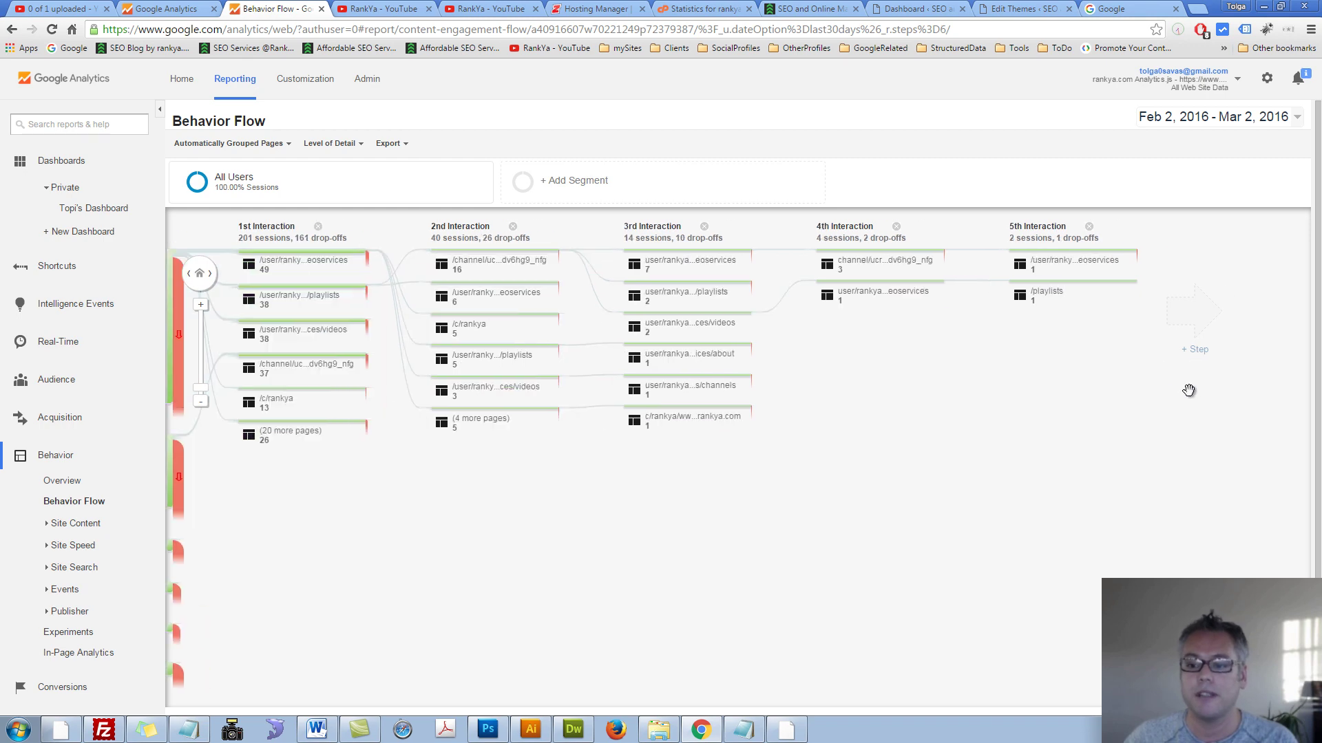
click(1090, 228)
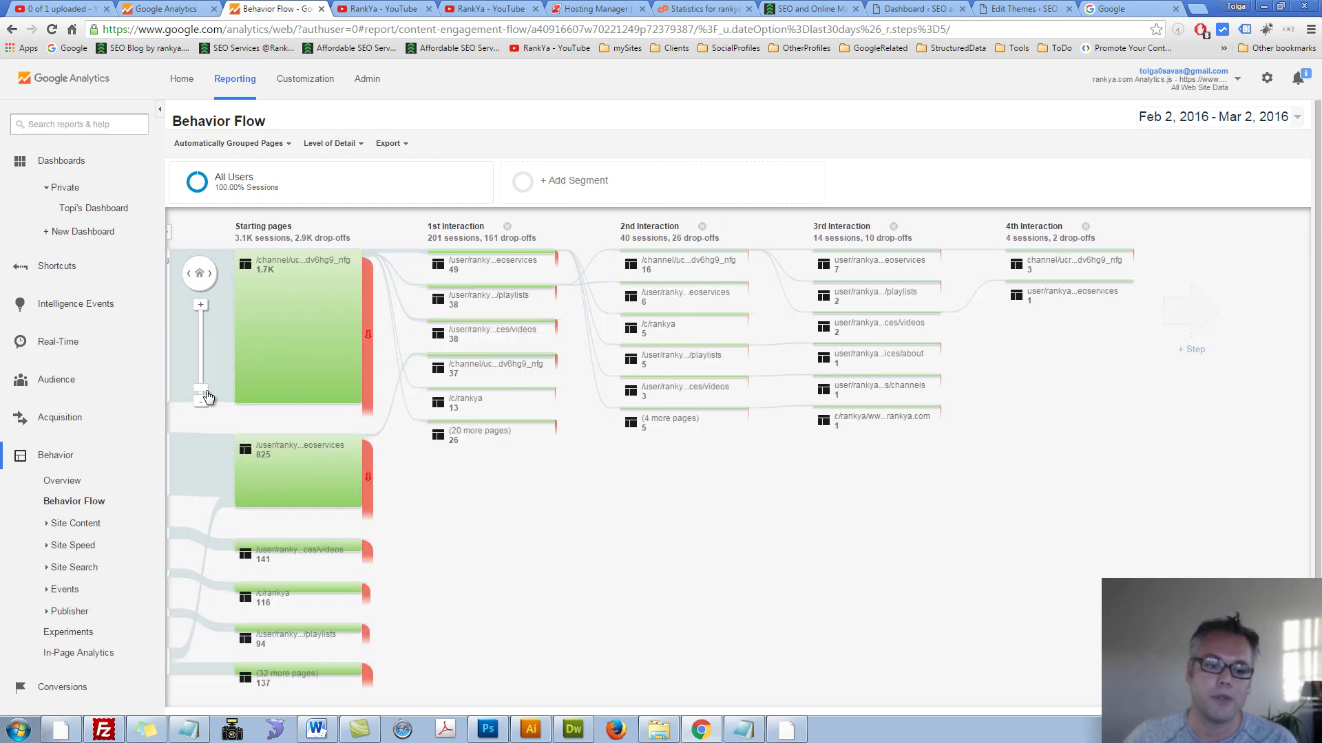
- Zoom the flow chart to spread the nodes and lower Level of Detail for fewer connections
click(204, 359)
click(204, 335)
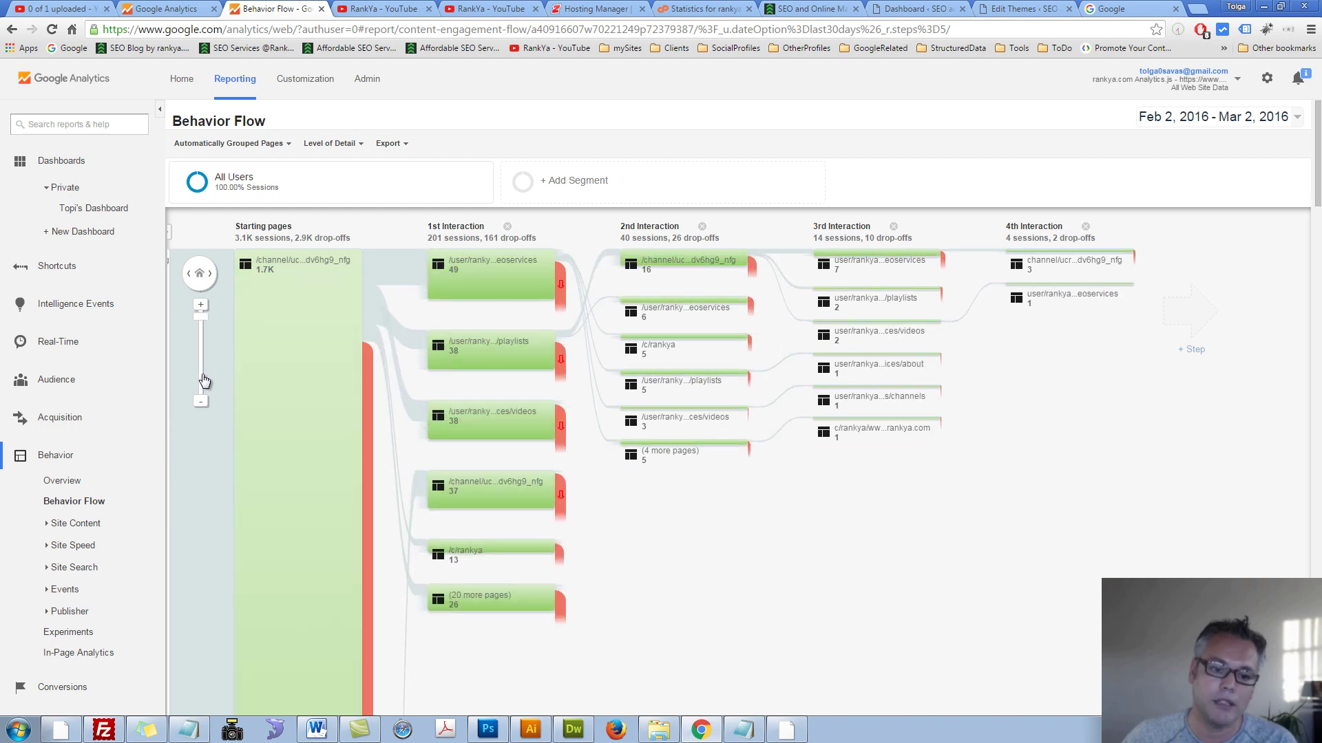
click(201, 365)
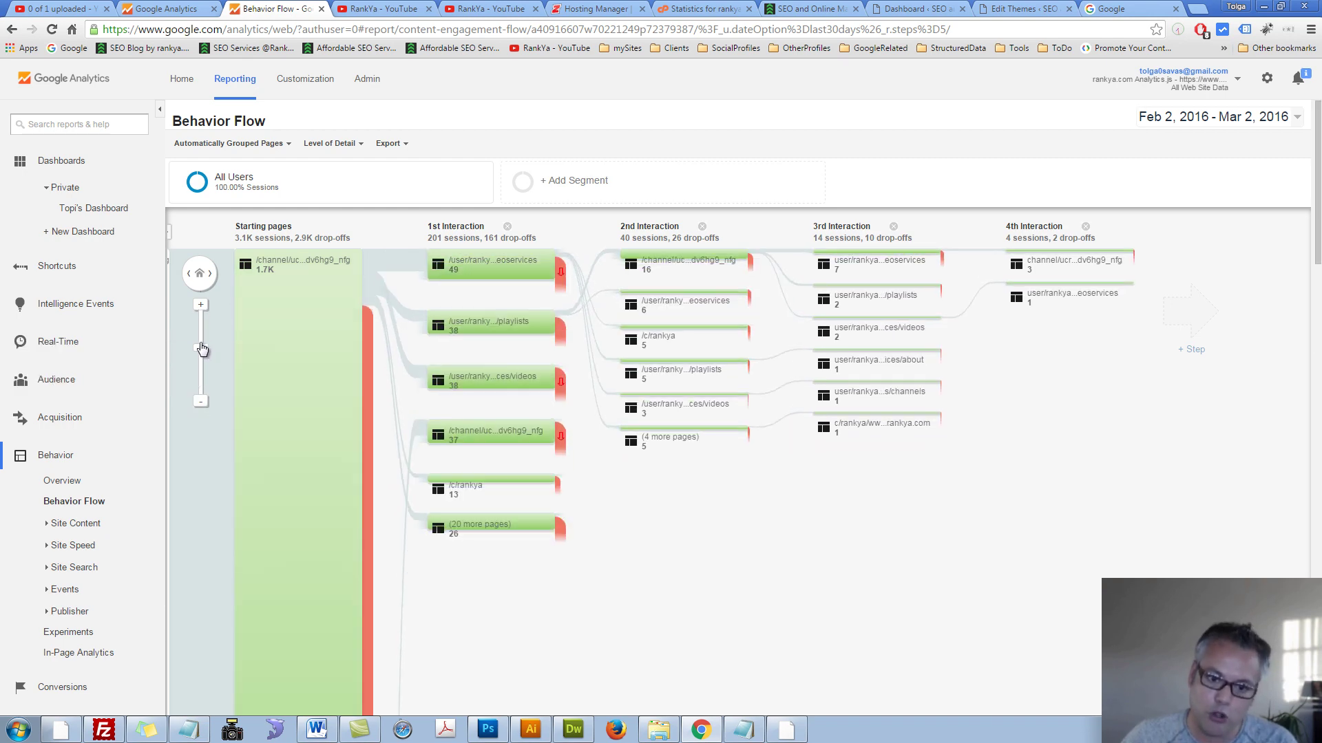
click(200, 301)
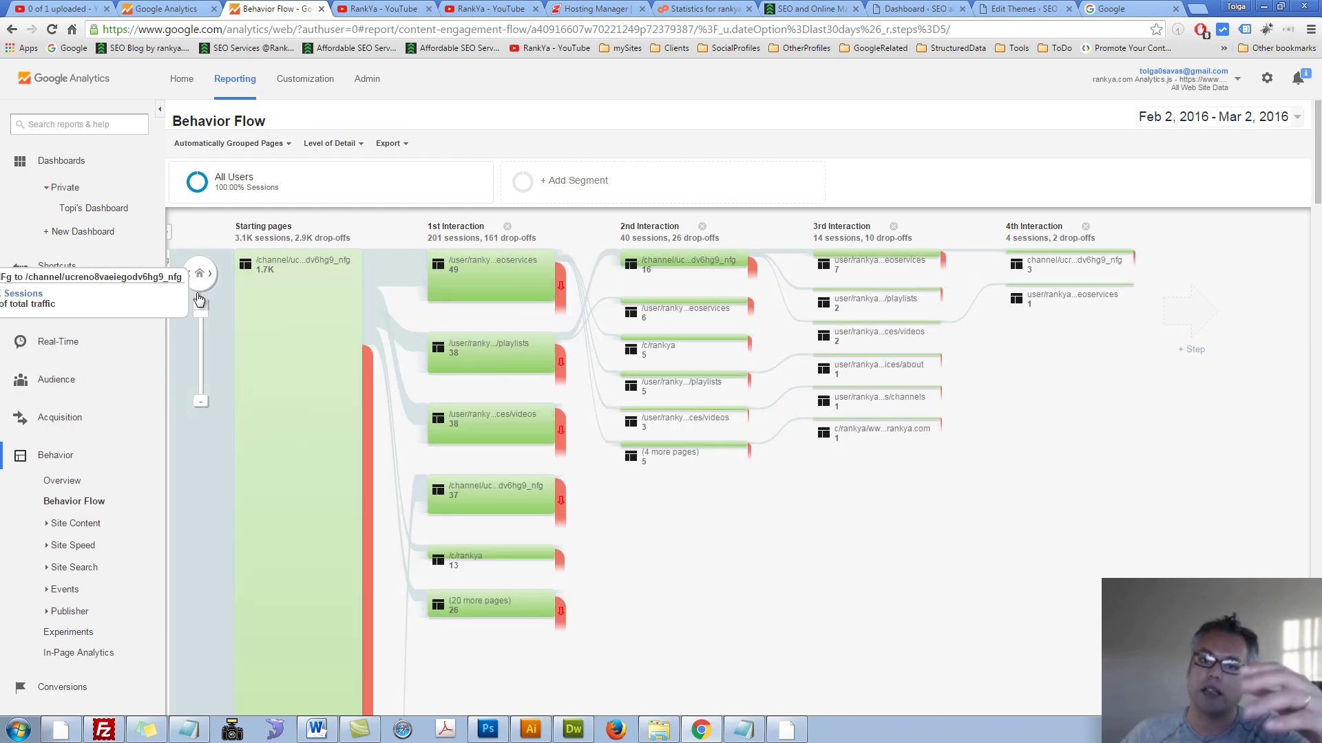
click(358, 143)
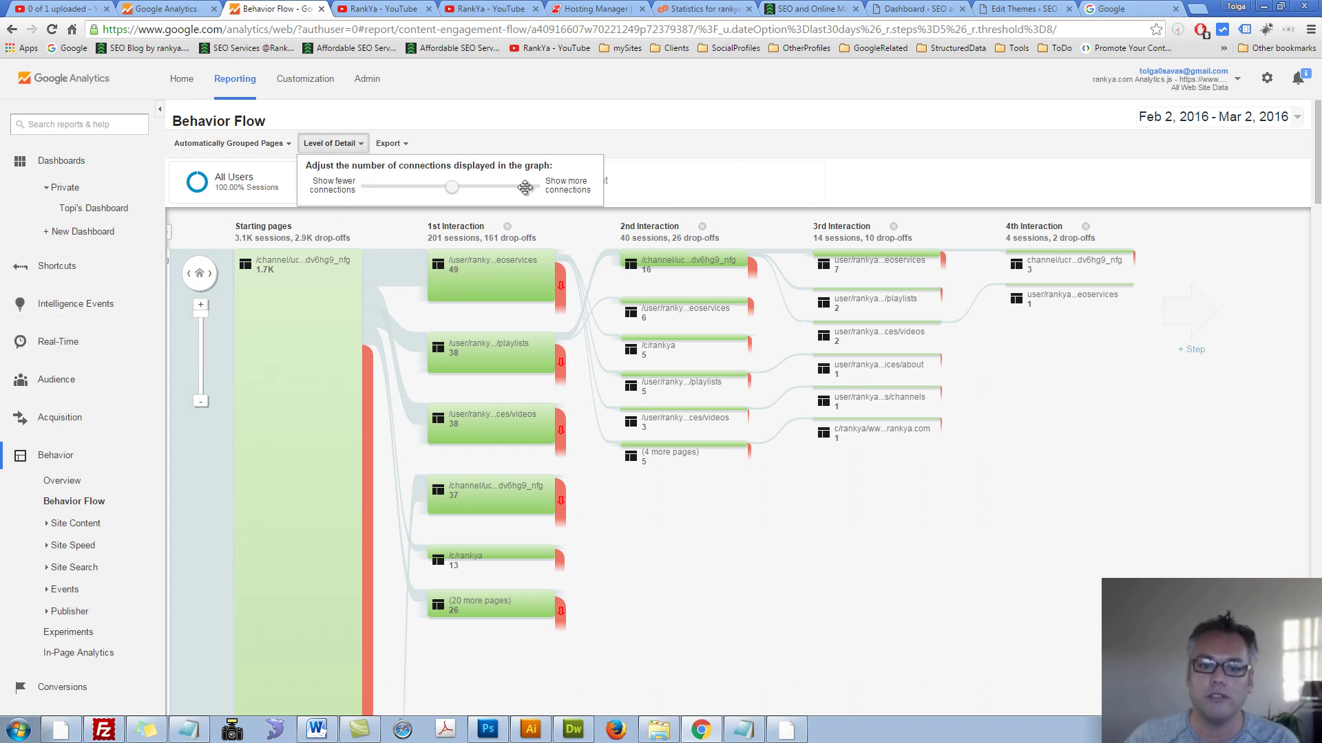
drag(451, 187, 513, 187)
click(717, 521)
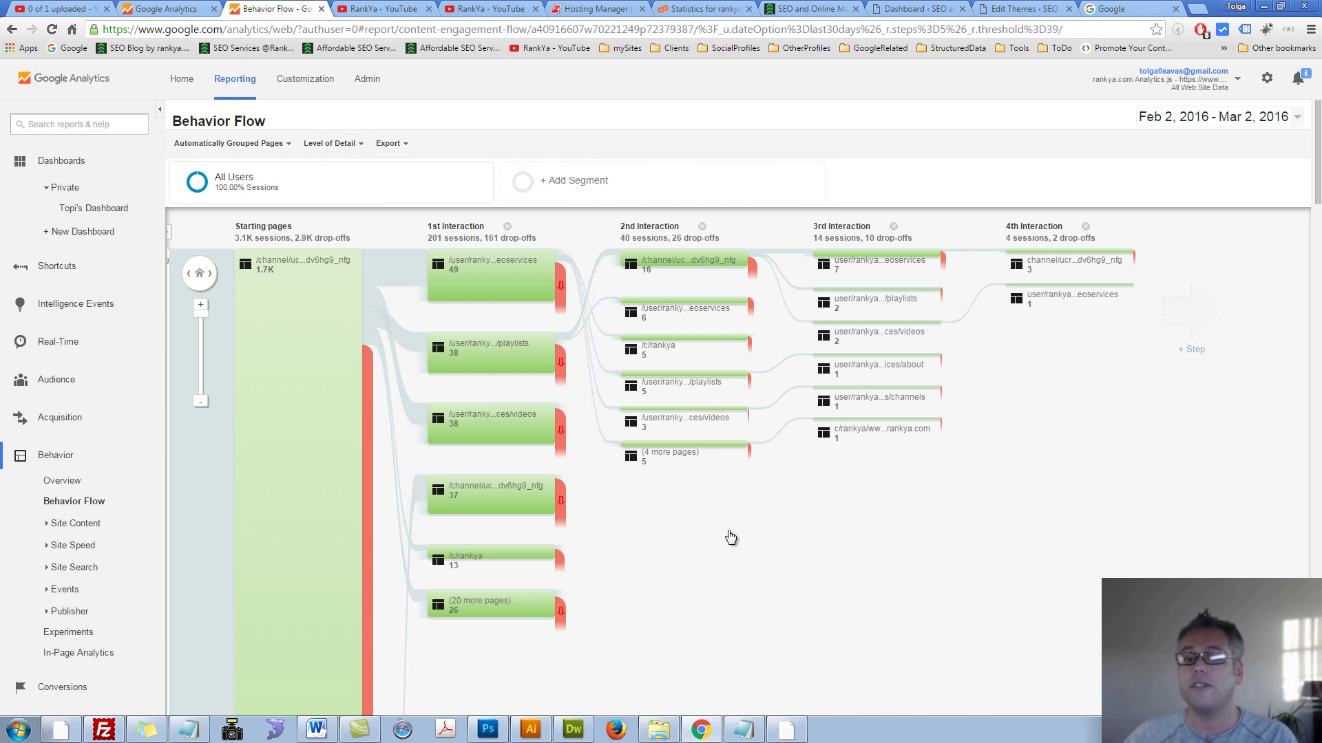
mouse_move(504, 357)
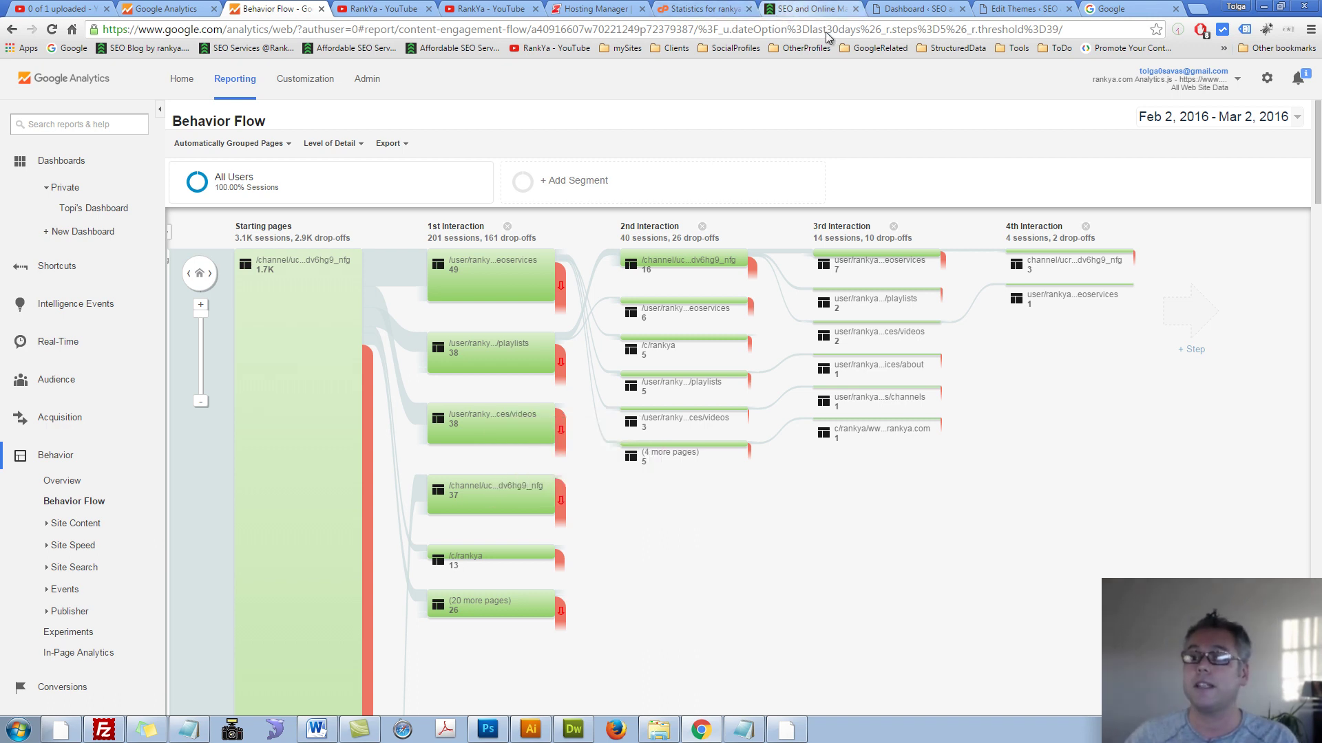
- Load rankya.com.au from the SEO Services bookmark in a new tab, then return to Behavior Flow
click(1198, 9)
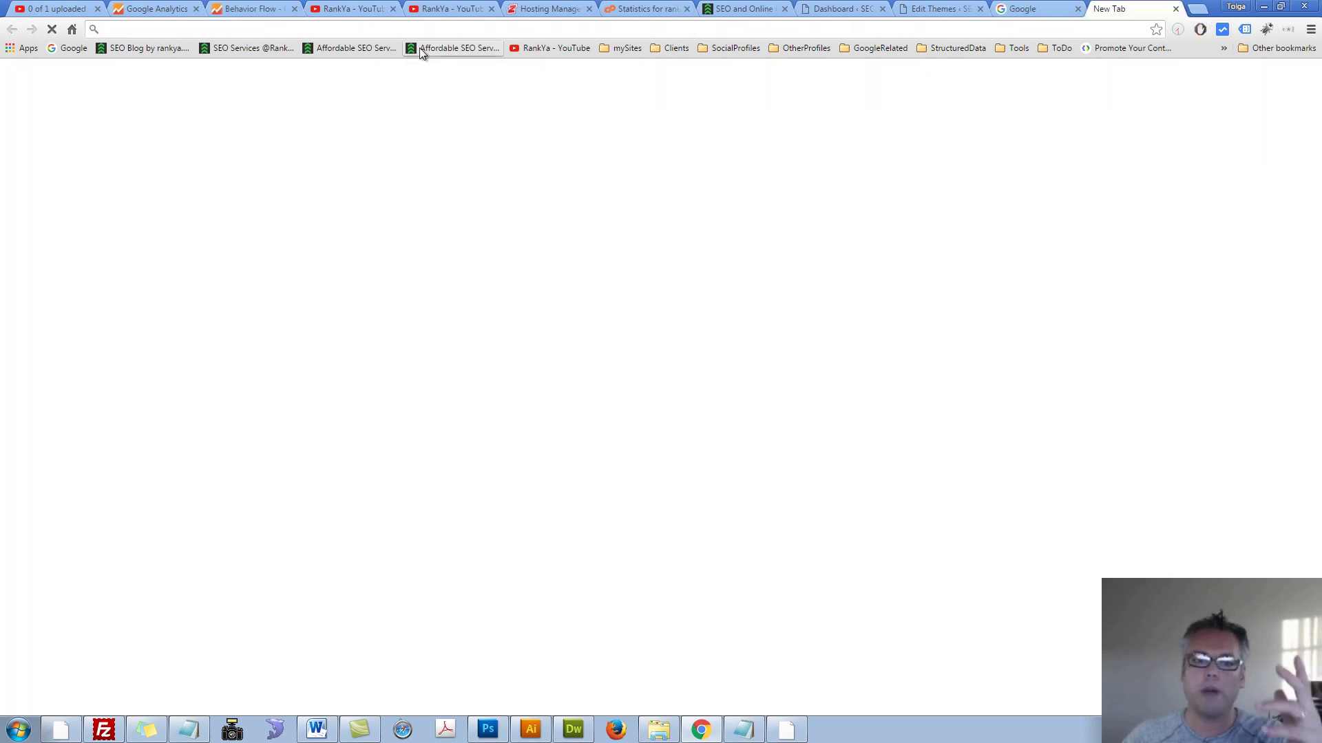
click(259, 48)
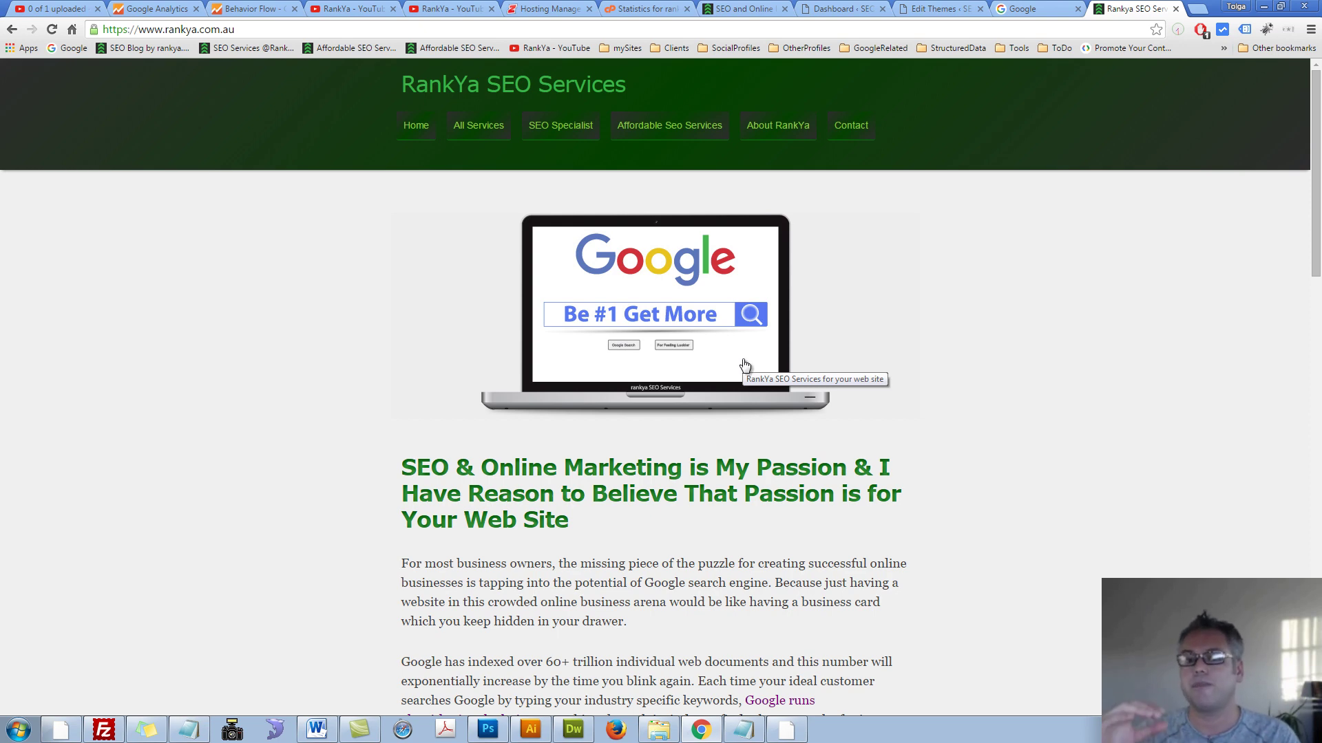
click(249, 8)
click(1134, 9)
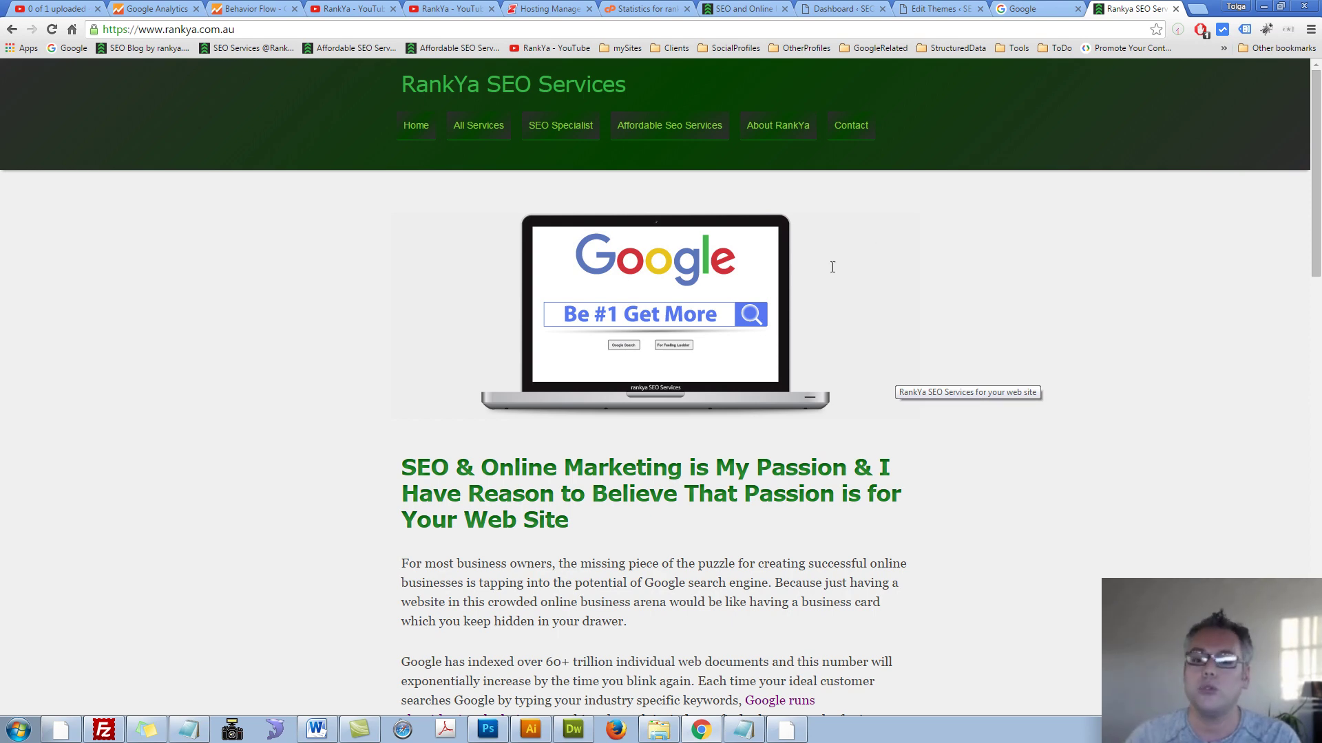
scroll(805, 286, down, 4)
scroll(792, 396, up, 4)
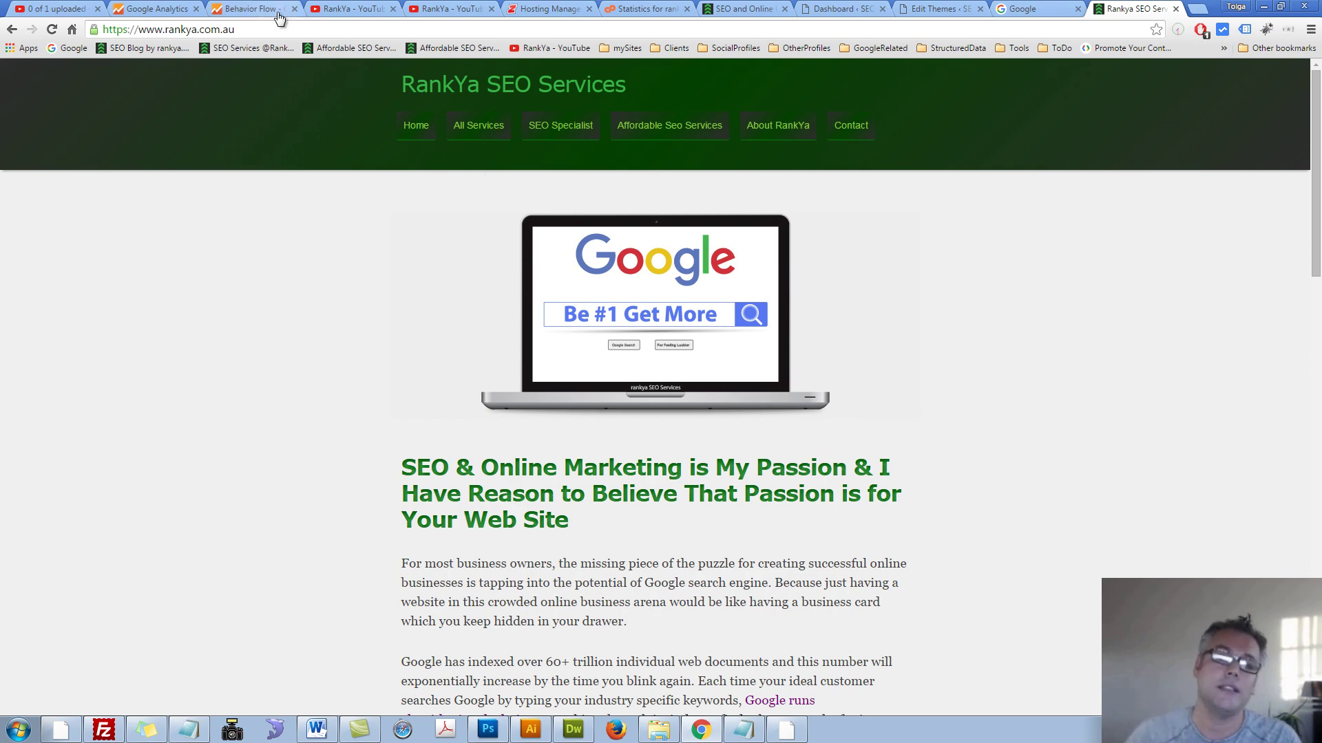
click(267, 14)
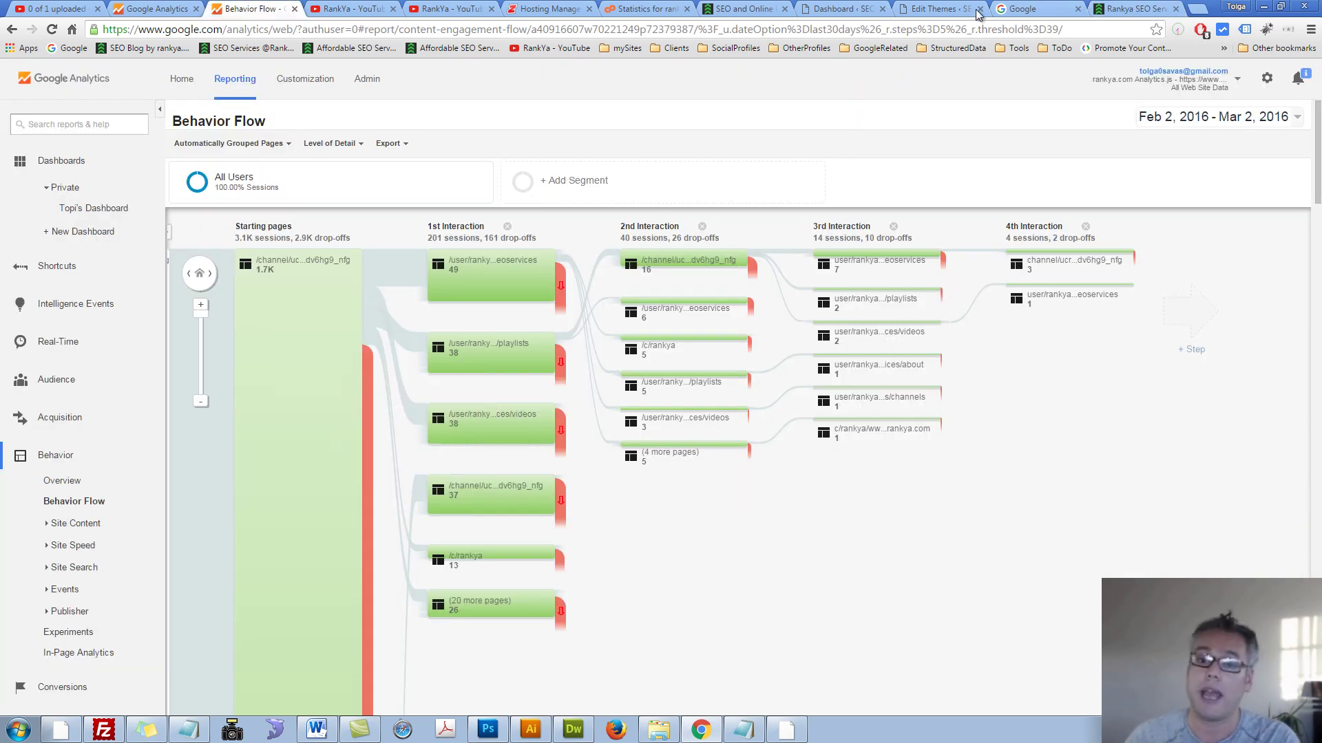
- Glance at the RankYa home page, return to Behavior Flow, and expand Site Content in the sidebar
click(1129, 9)
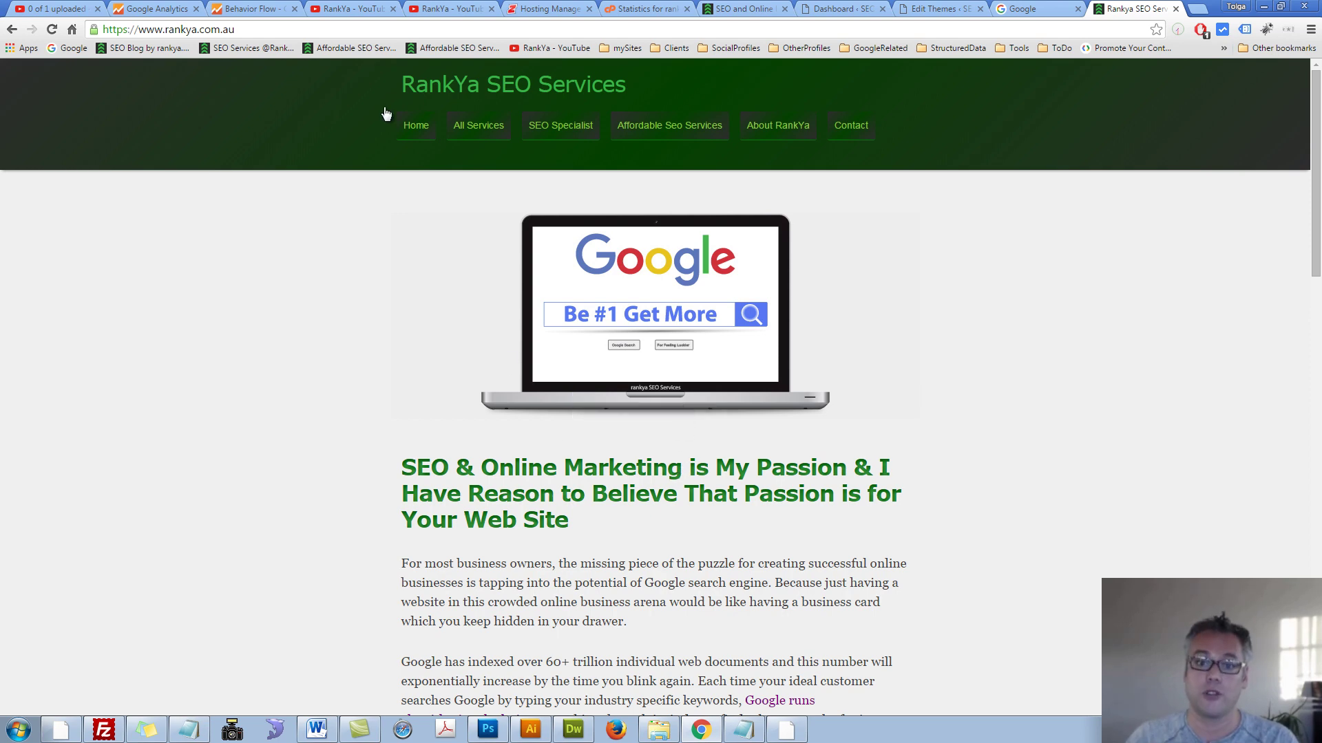
click(243, 12)
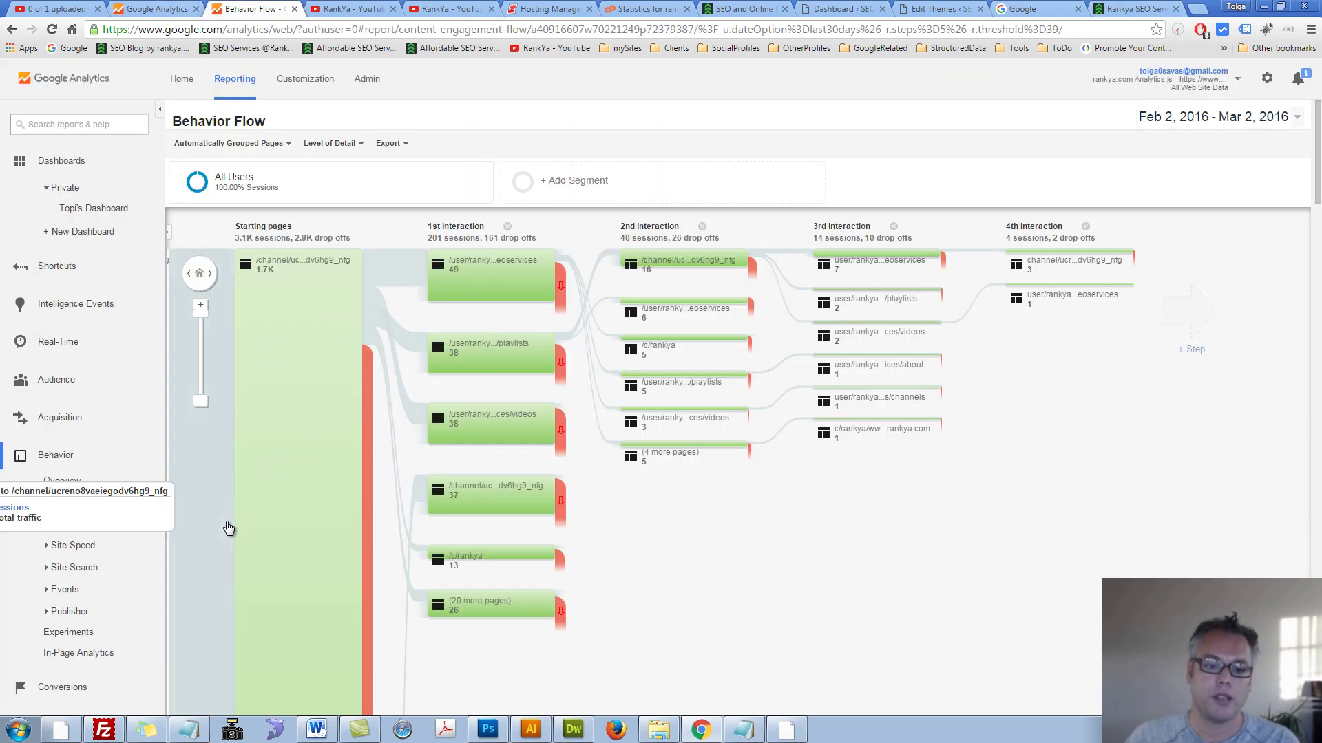
click(75, 525)
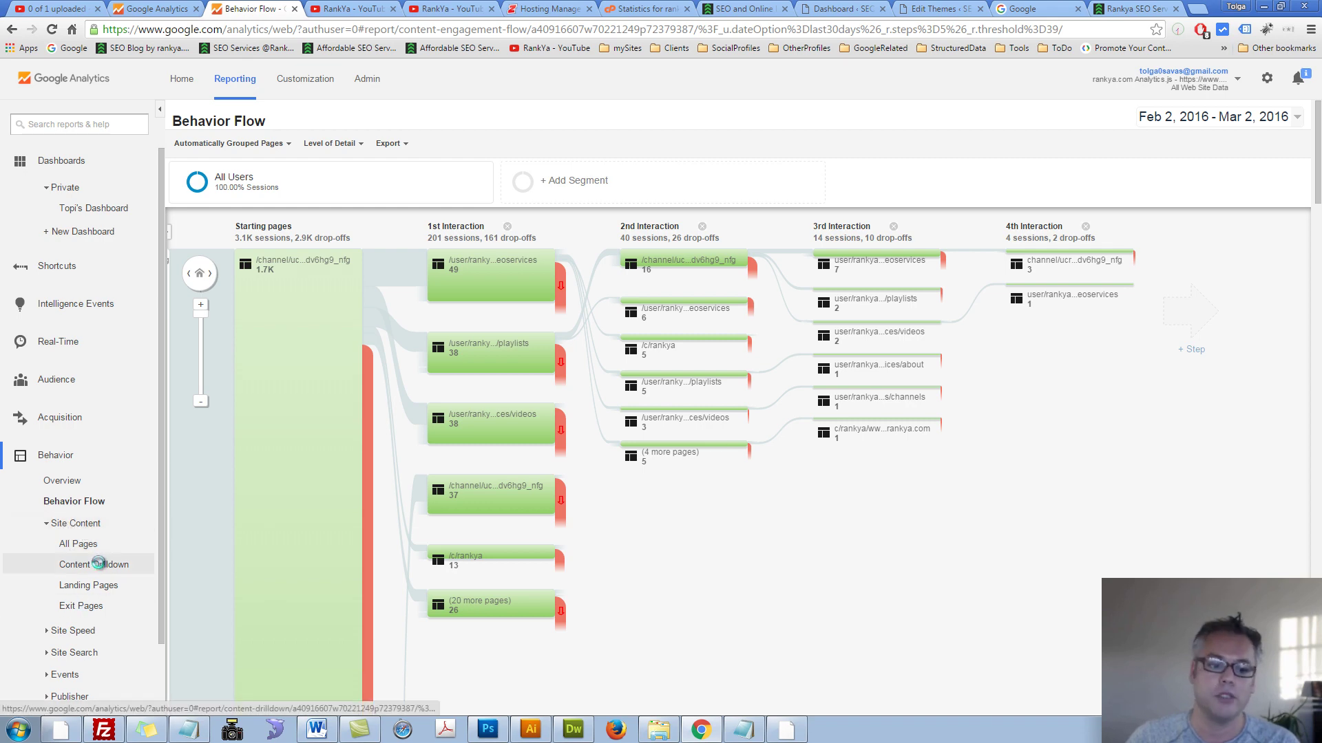
- View the Content Drilldown report, then Landing Pages, and open the account and view selector
click(94, 565)
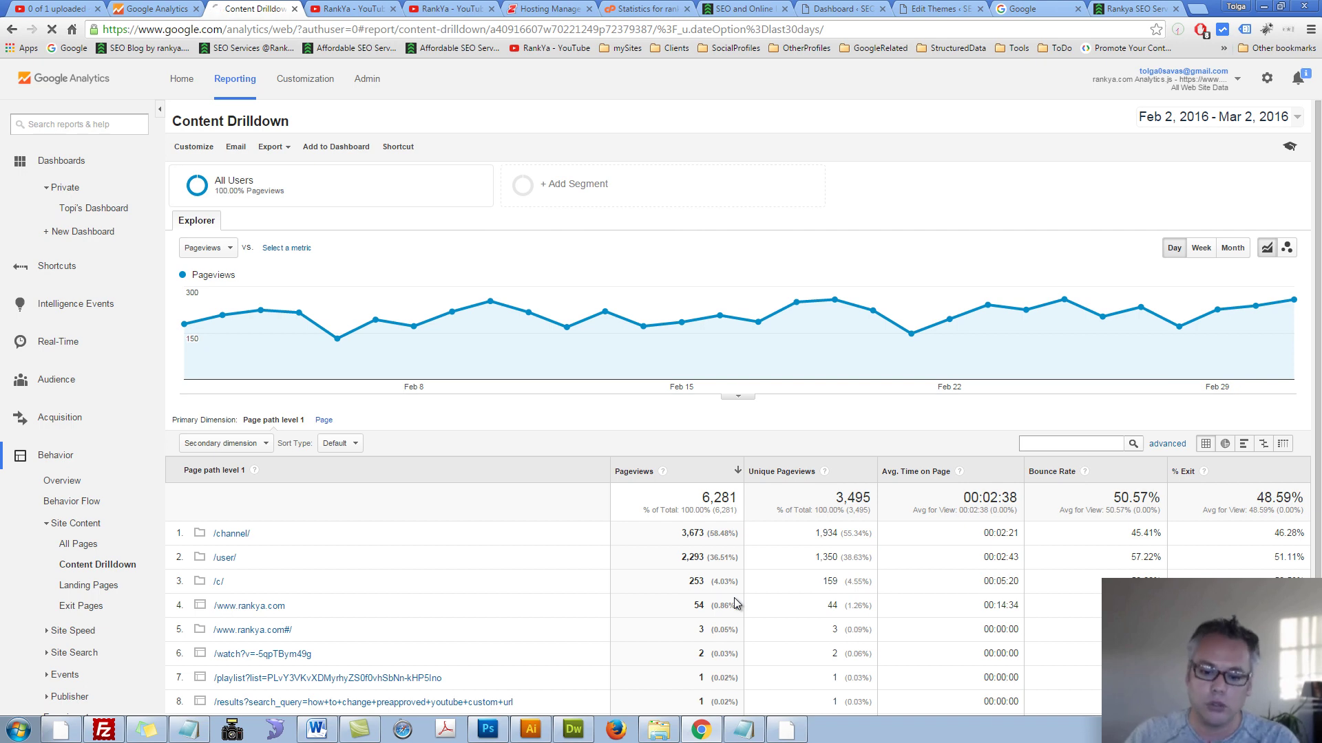
scroll(333, 593, down, 1)
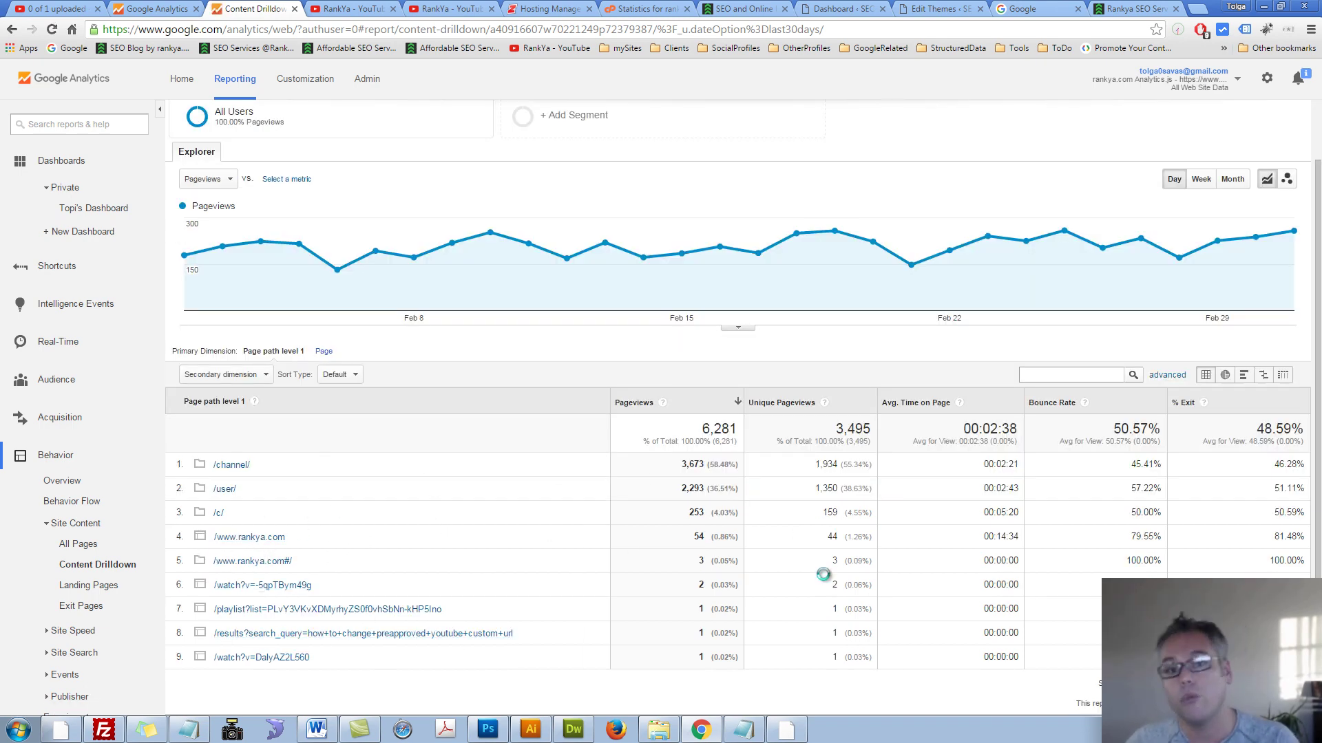
click(91, 586)
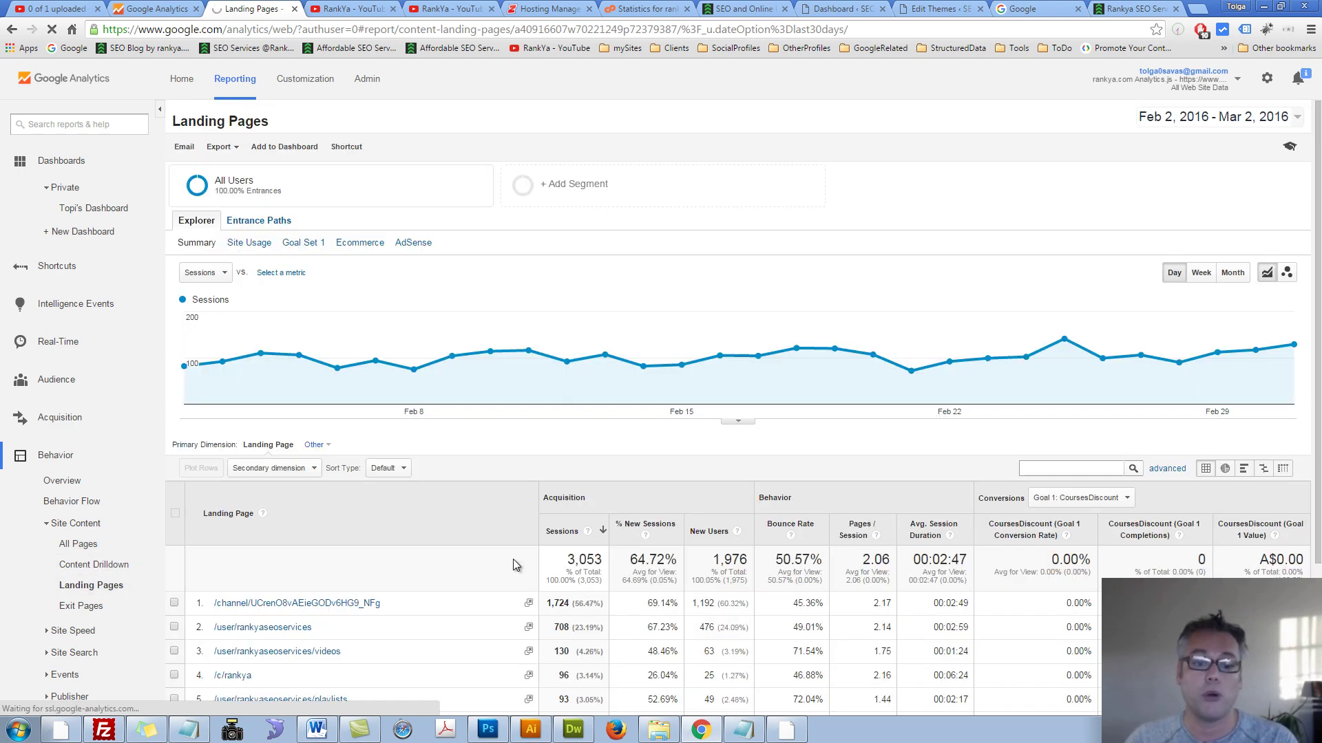
scroll(496, 555, down, 3)
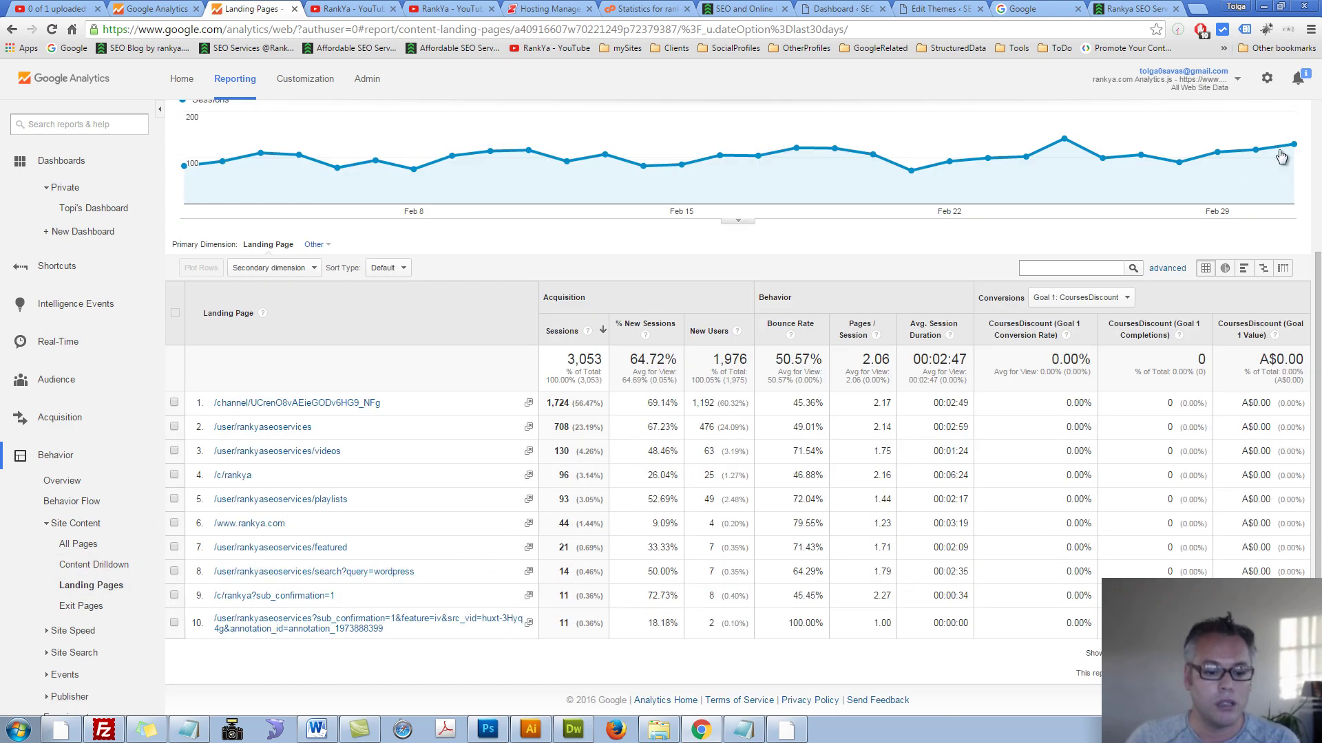
click(1237, 79)
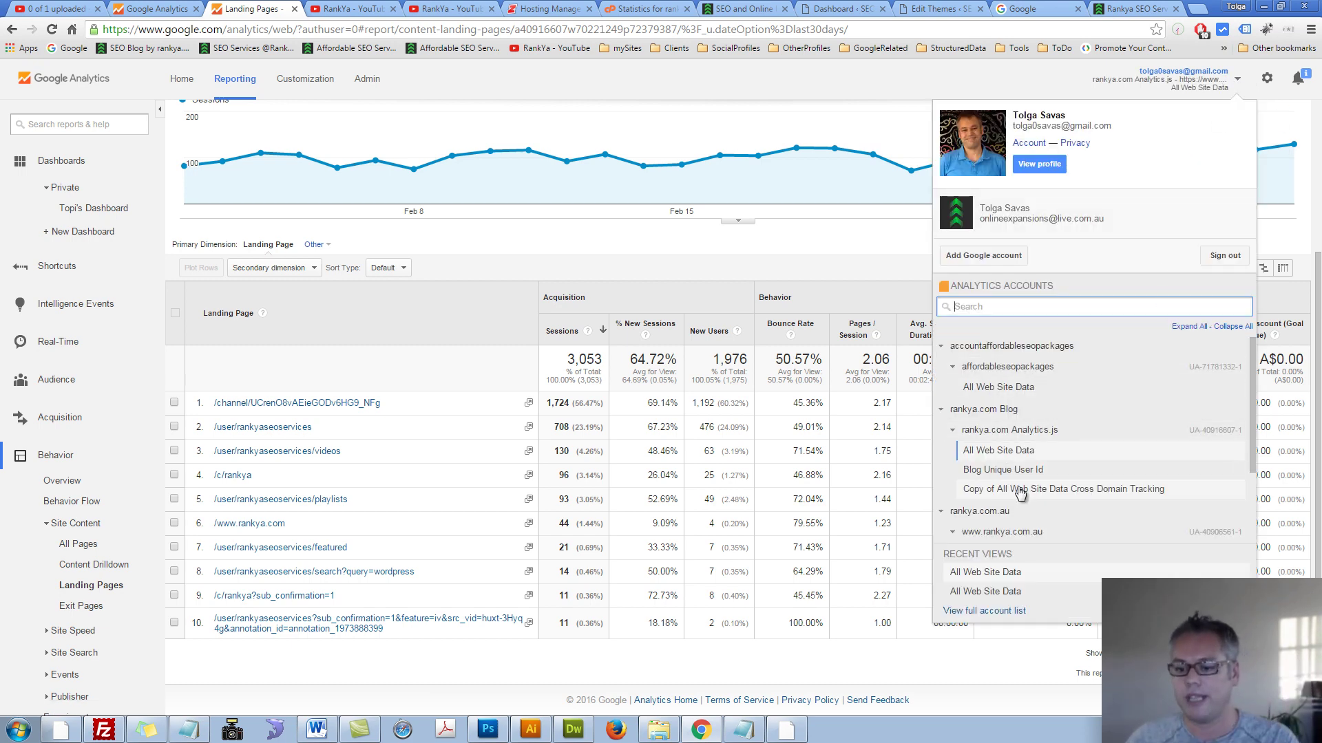
scroll(1028, 497, down, 1)
click(989, 491)
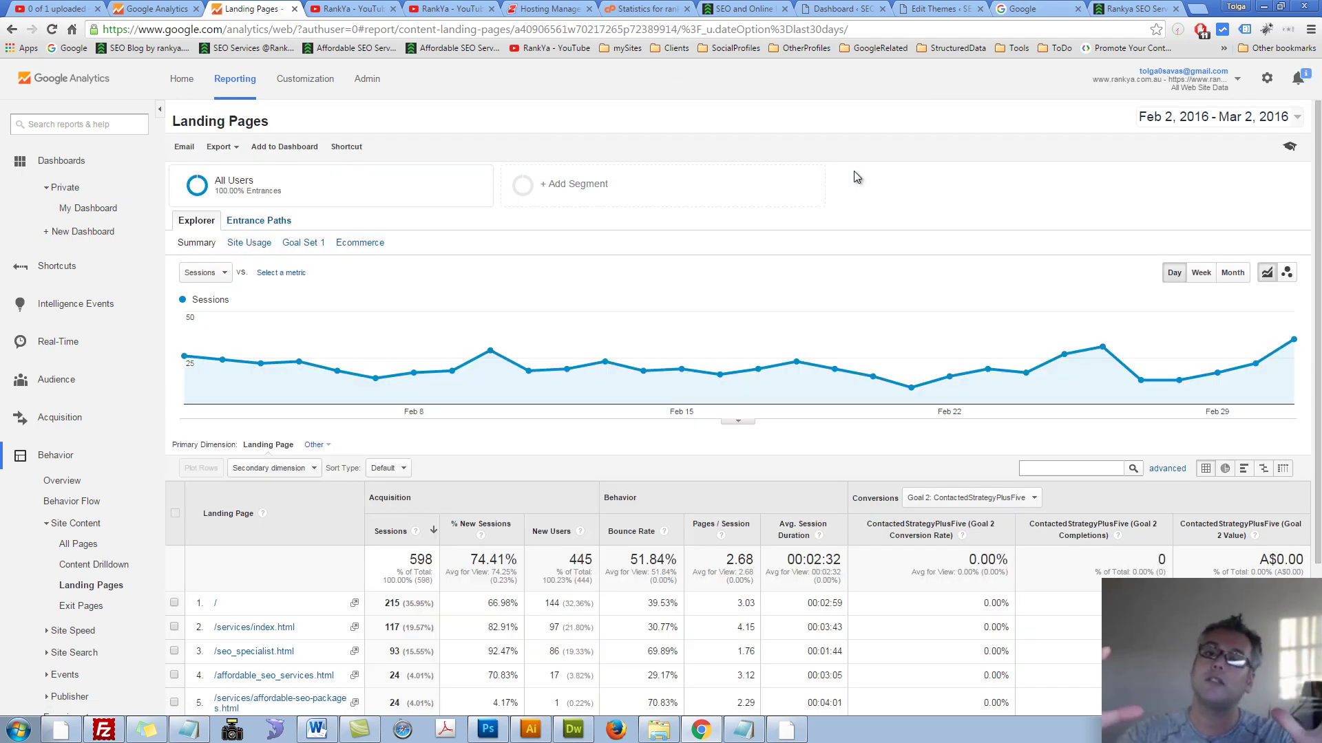
scroll(567, 407, down, 3)
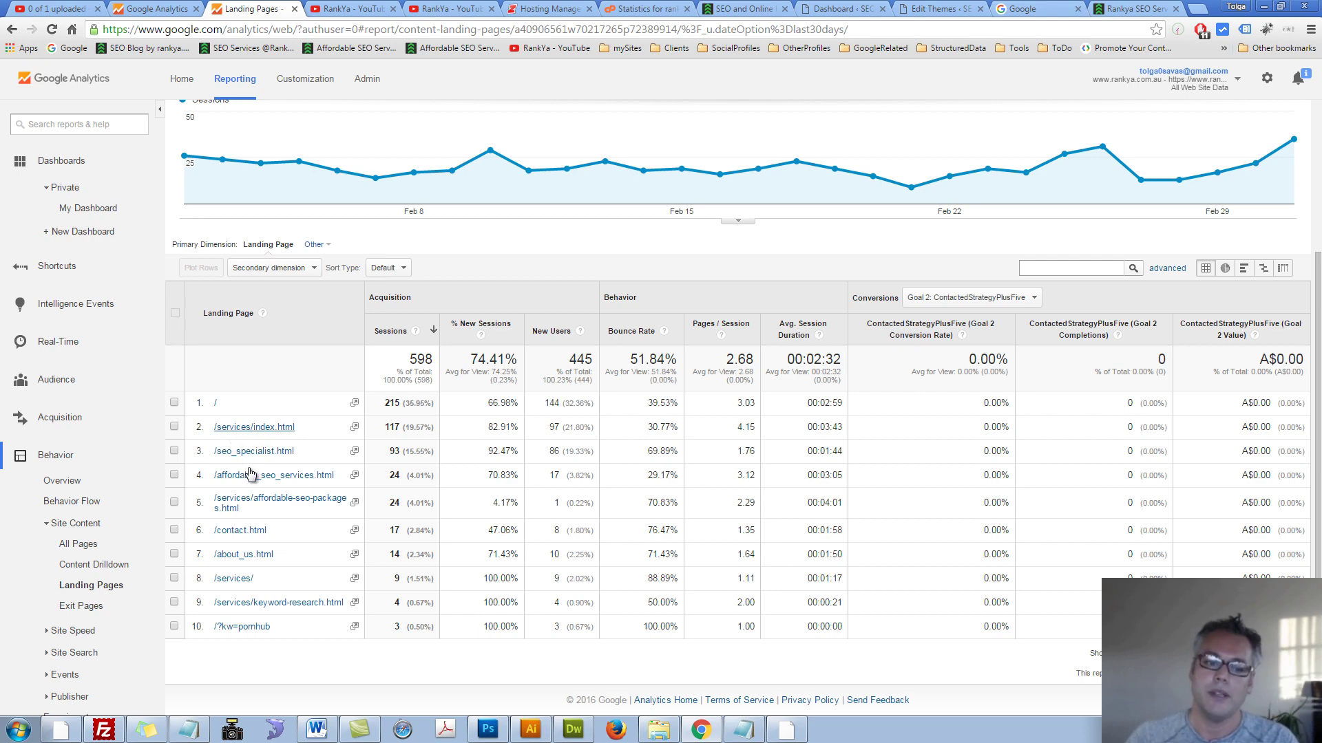
- Open this site's Behavior Flow and highlight traffic through the / starting page
click(81, 502)
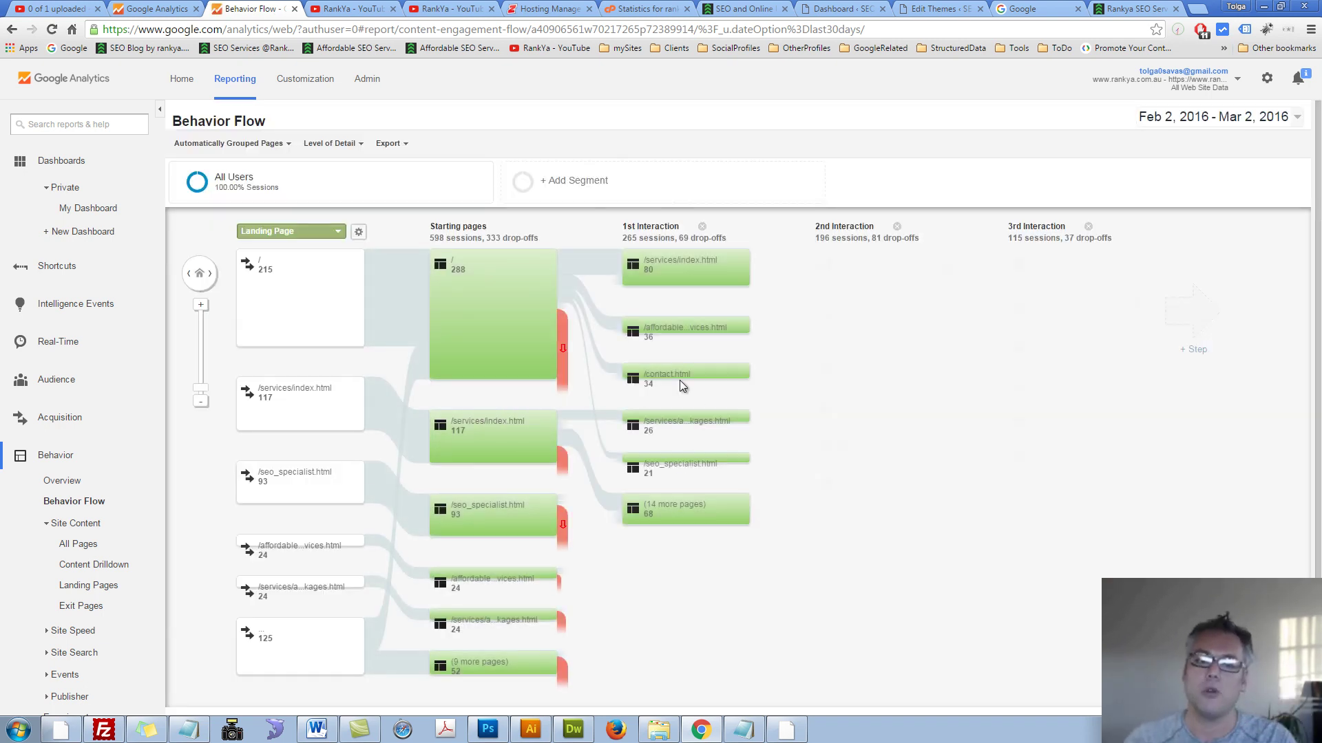
mouse_move(540, 304)
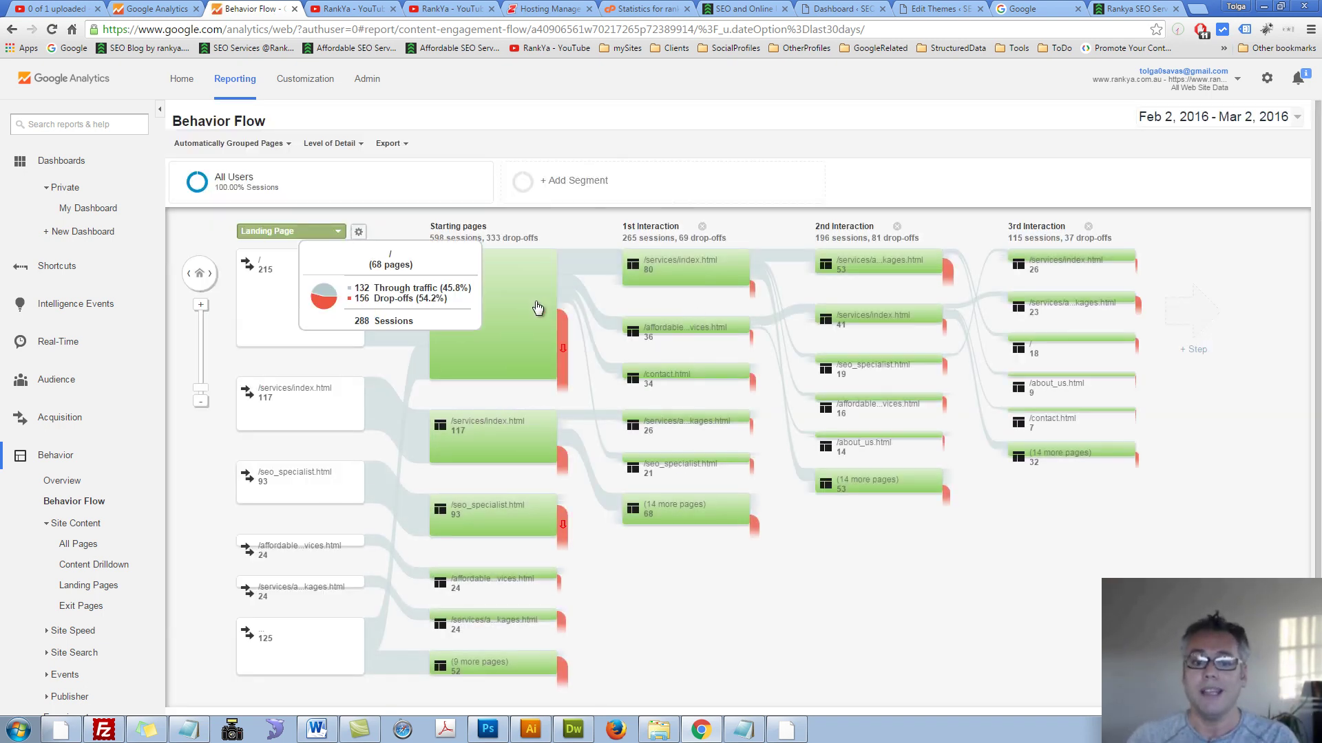
right_click(513, 267)
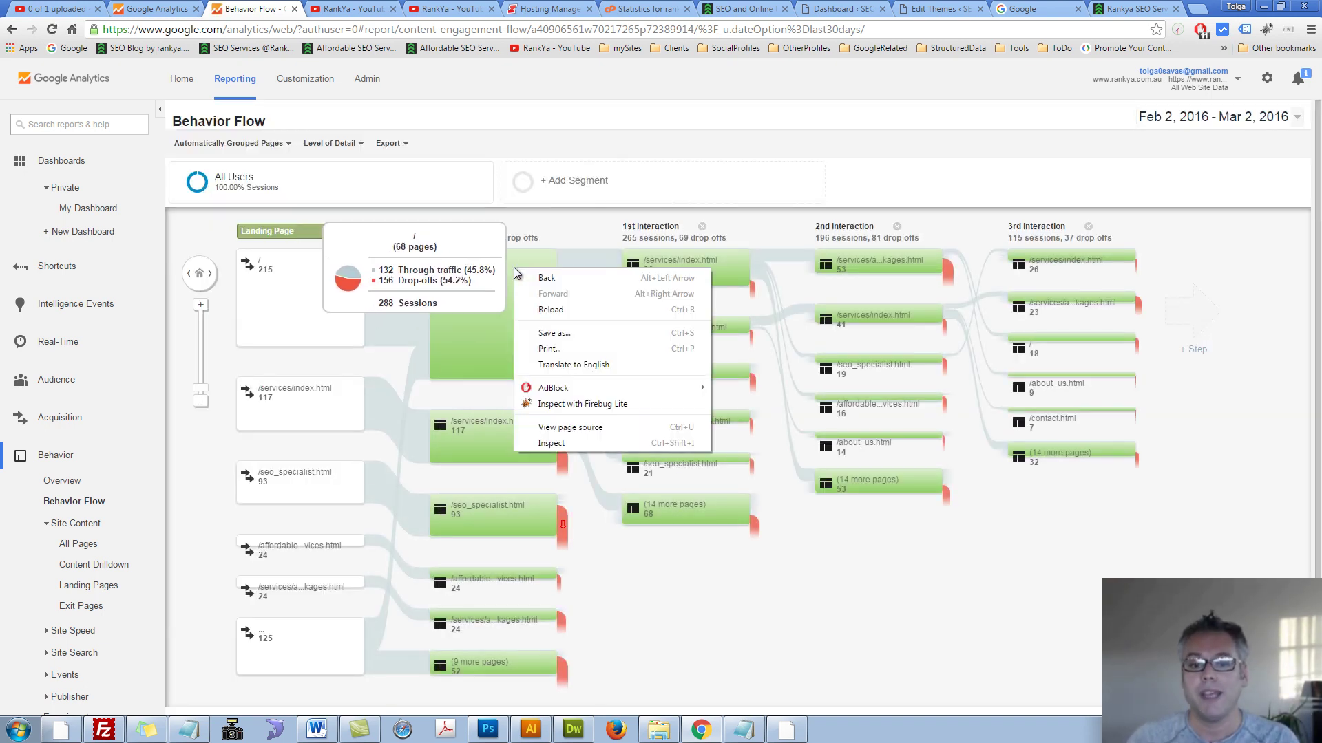
click(478, 329)
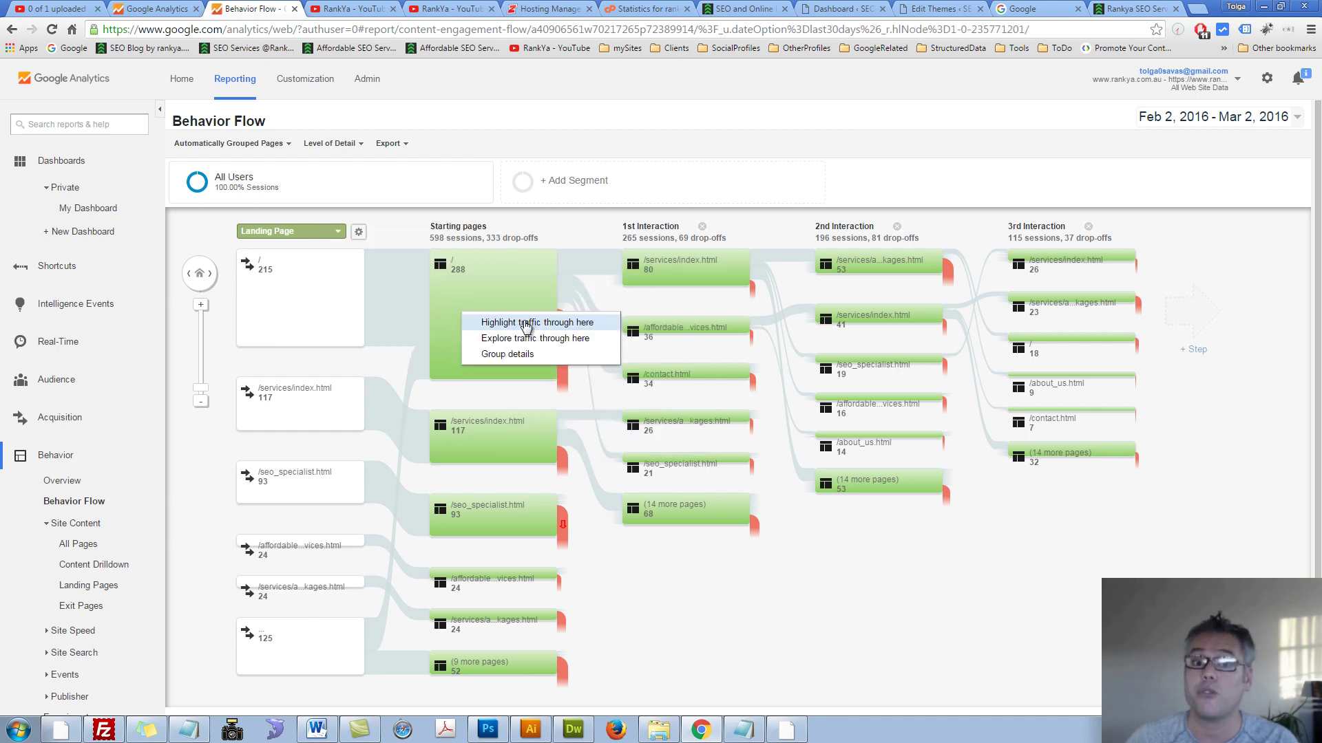
click(526, 322)
- Show only traffic through the /services/affordable-seo-packages node in the 2nd interaction
mouse_move(482, 286)
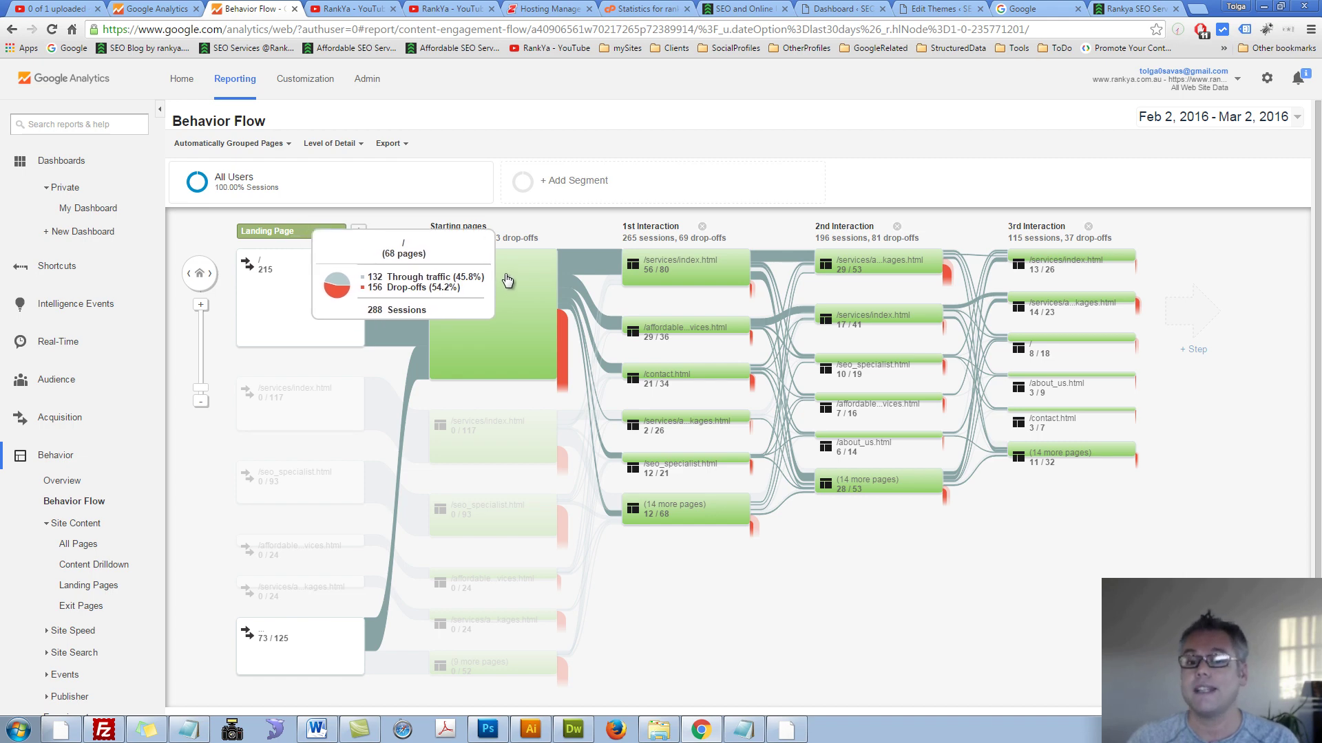
mouse_move(665, 274)
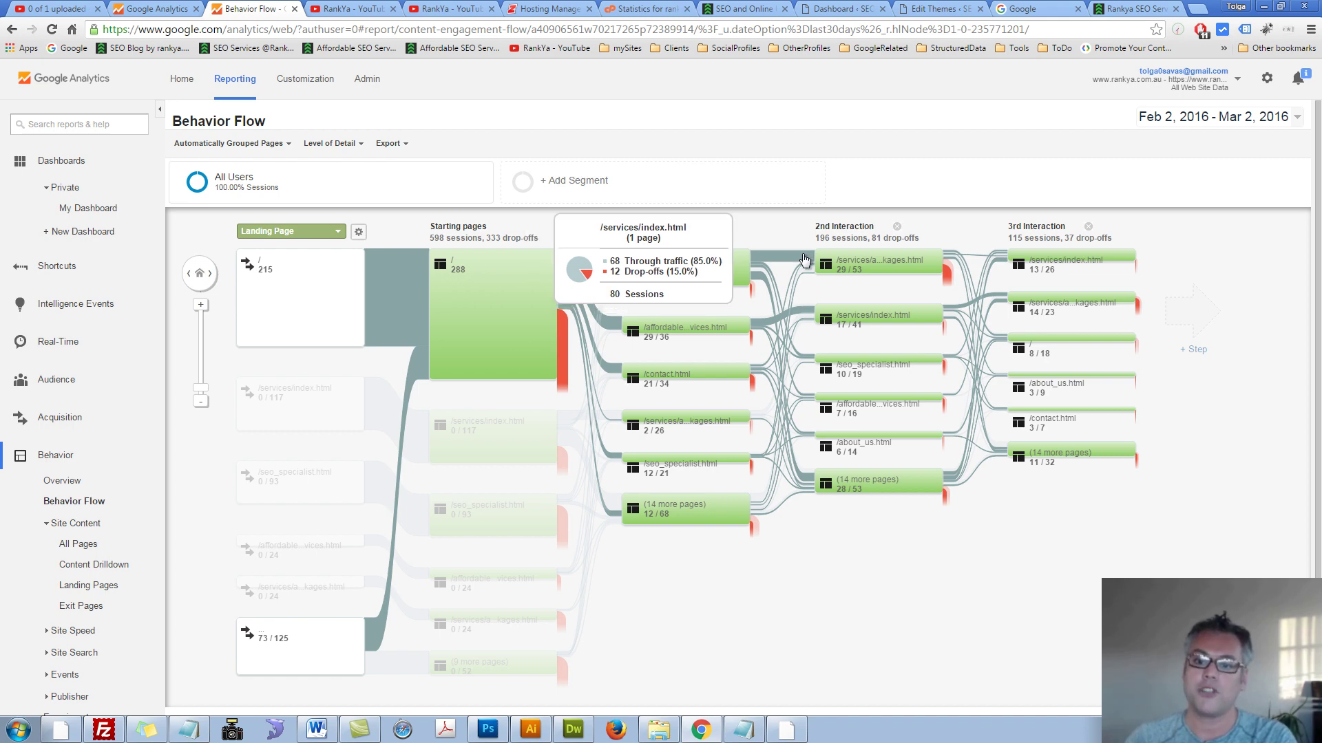
mouse_move(878, 276)
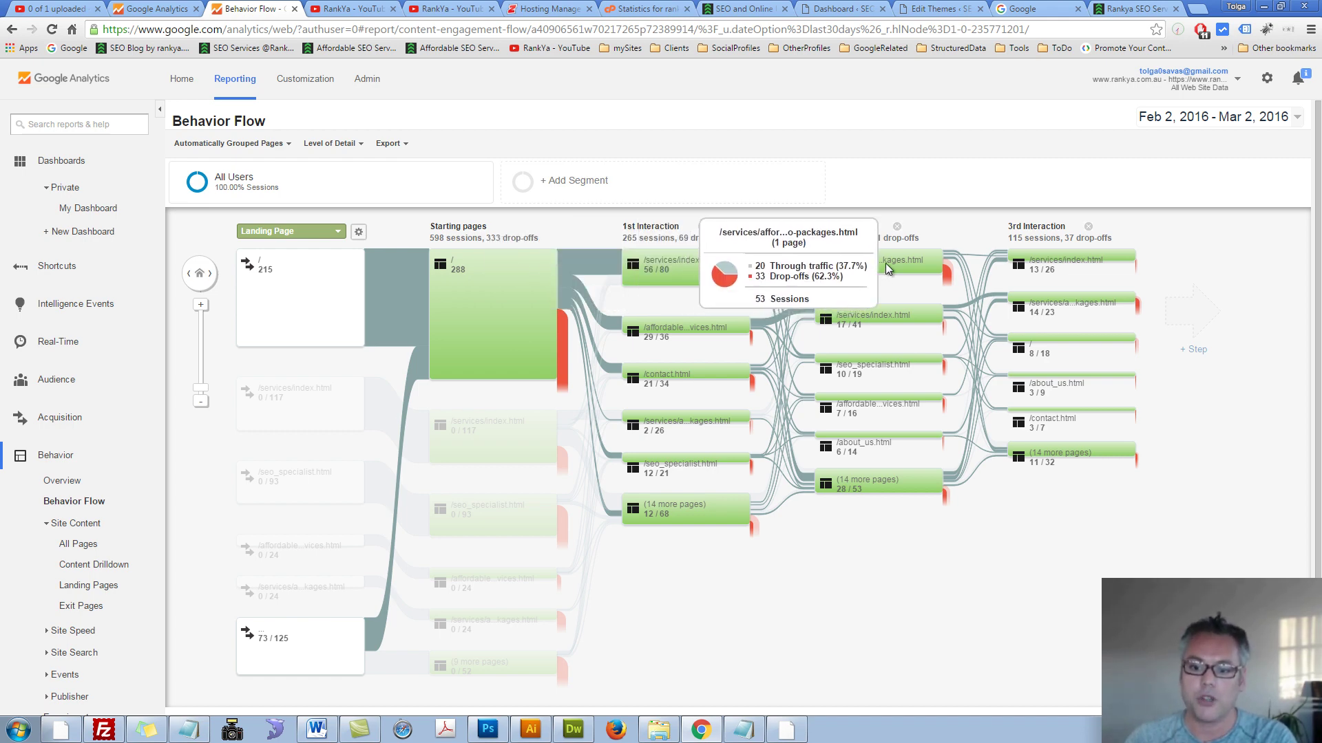
right_click(885, 263)
click(885, 263)
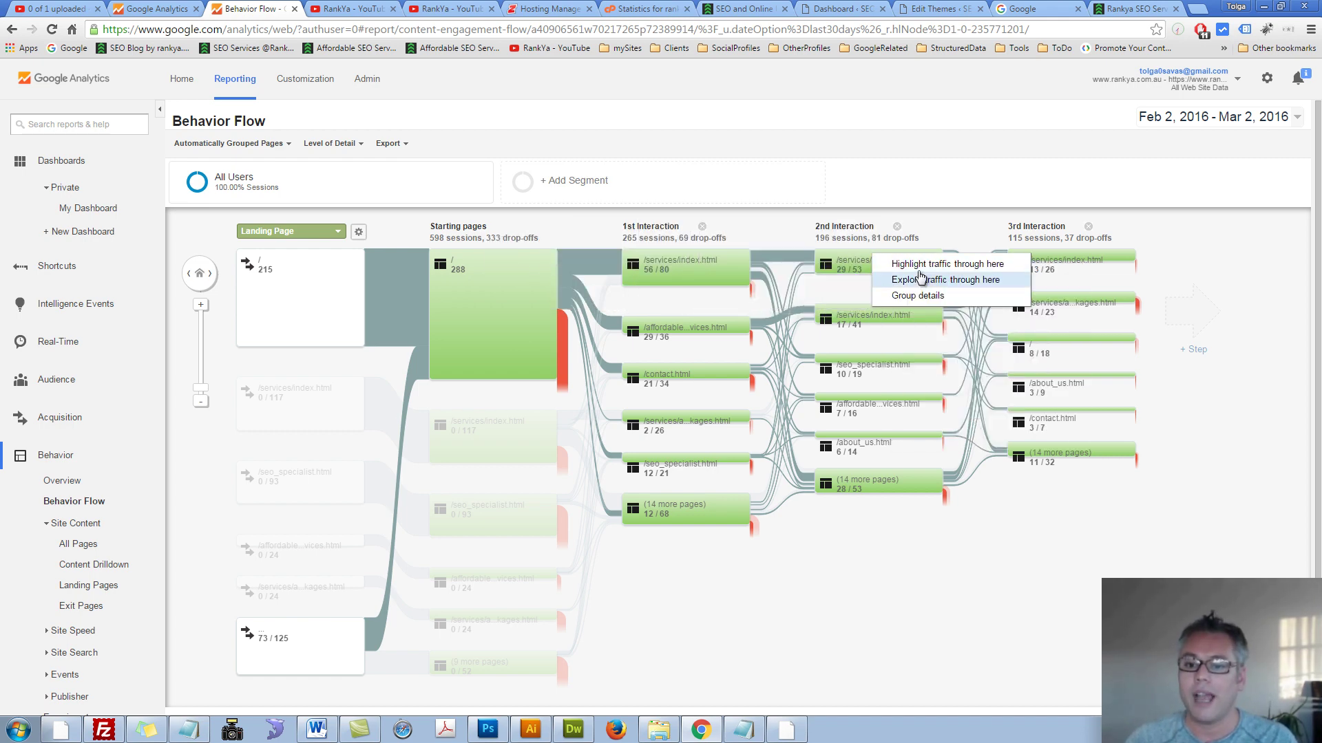
click(920, 270)
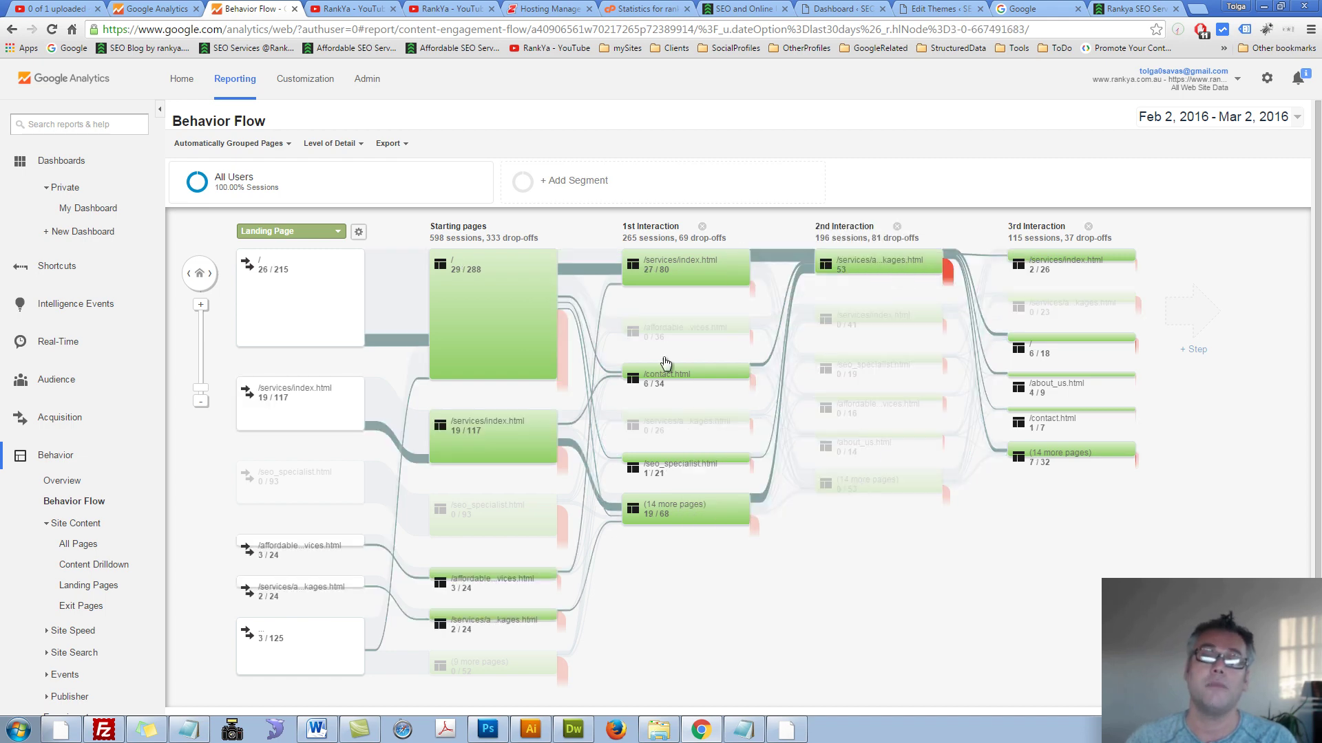
mouse_move(819, 360)
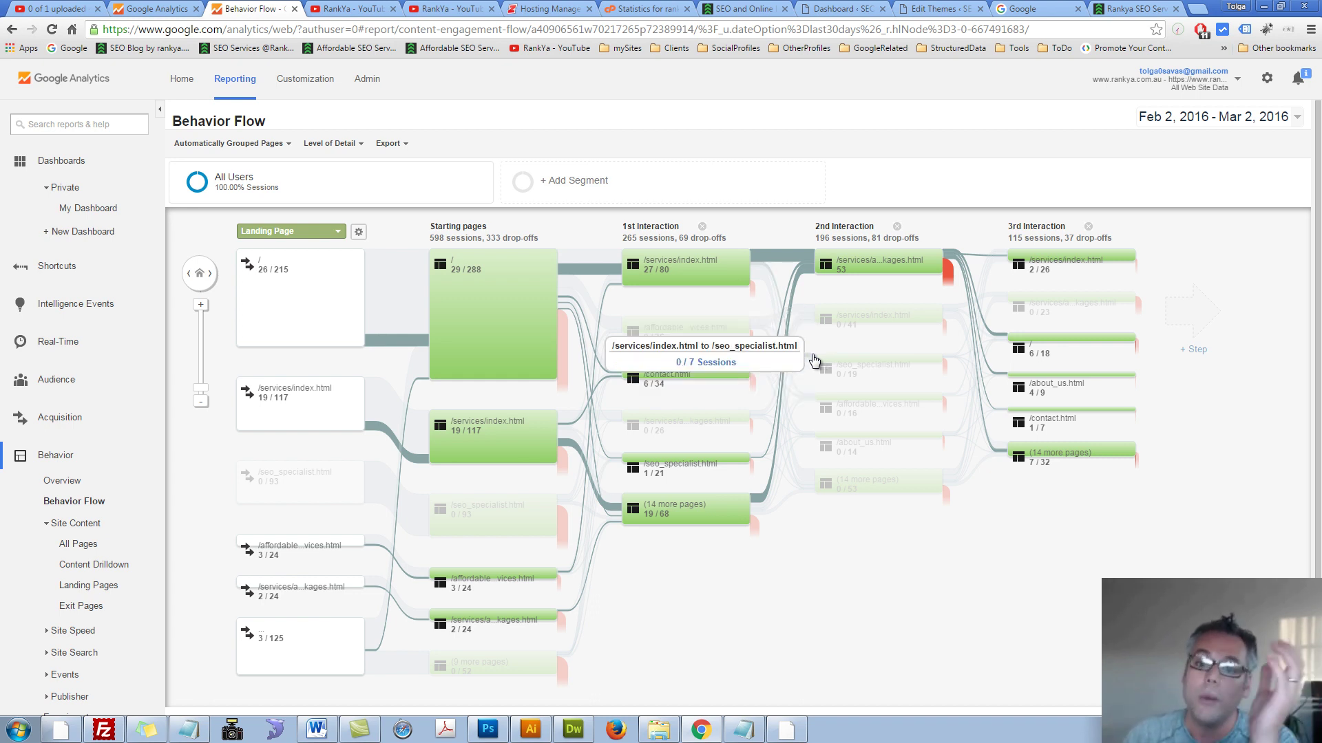
- Inspect the Customize Dimension Items grouping options, then cancel without changes
click(359, 232)
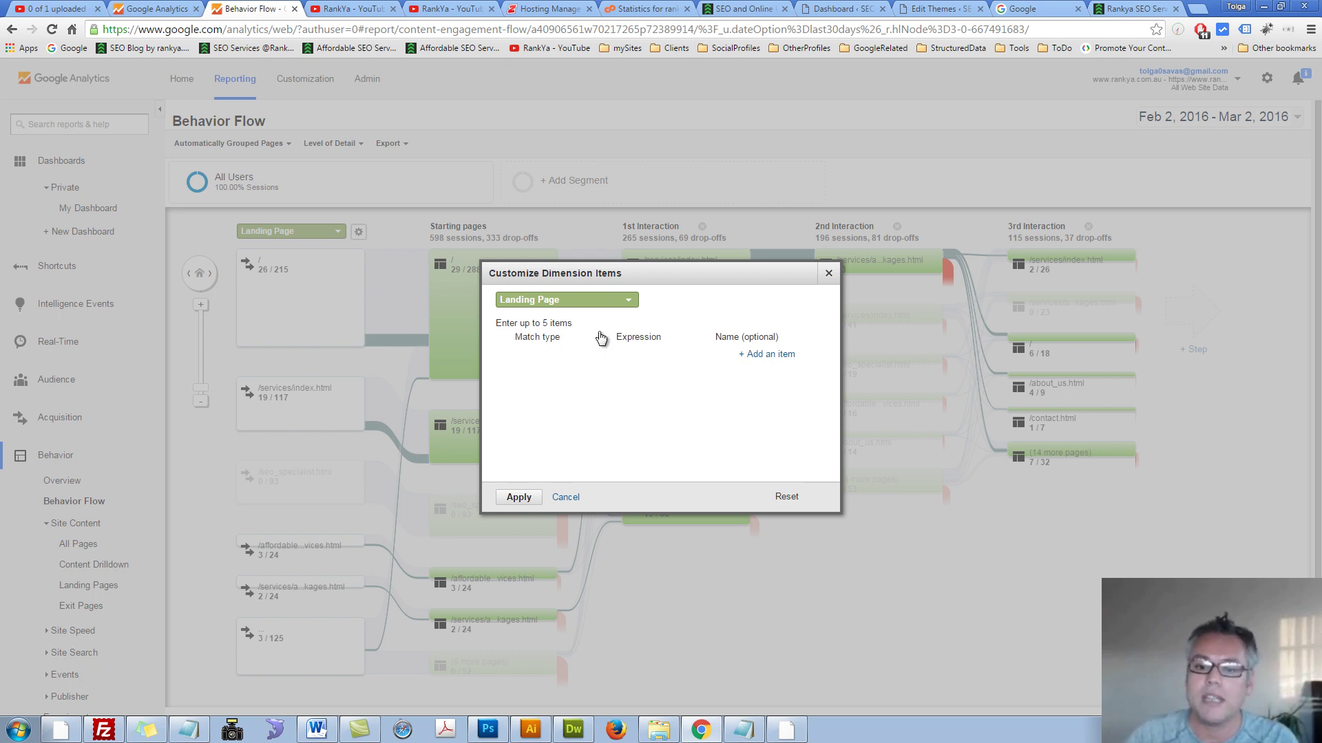
click(624, 301)
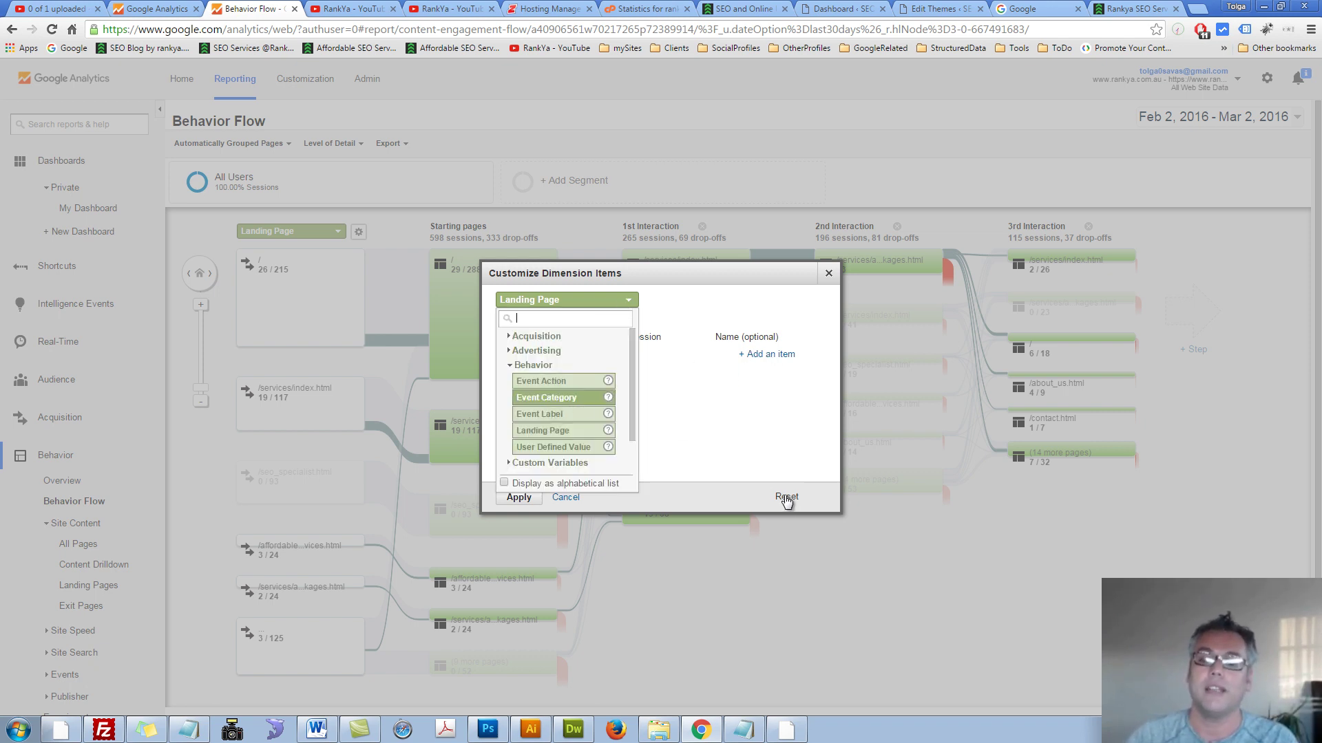
click(567, 499)
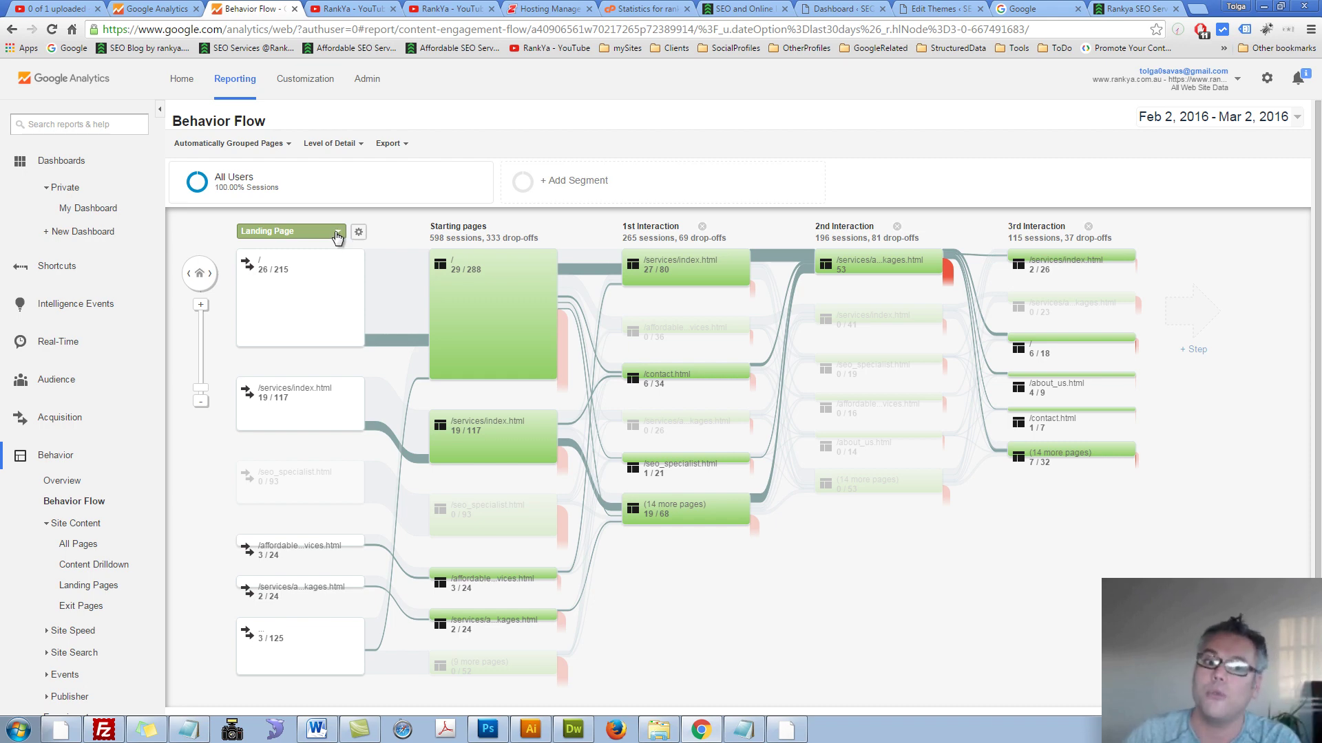
- Open the Landing Page starting-dimension list and expand the Advertising group
click(337, 232)
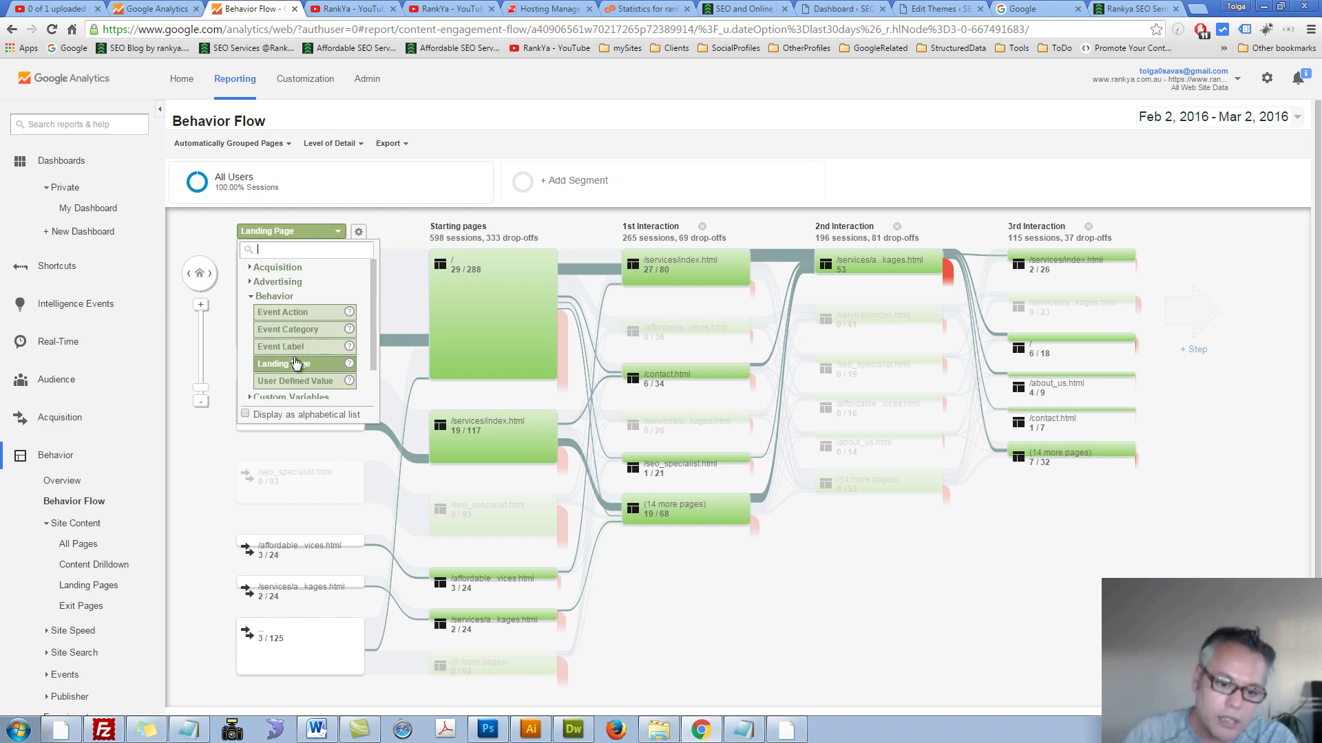
scroll(298, 351, down, 1)
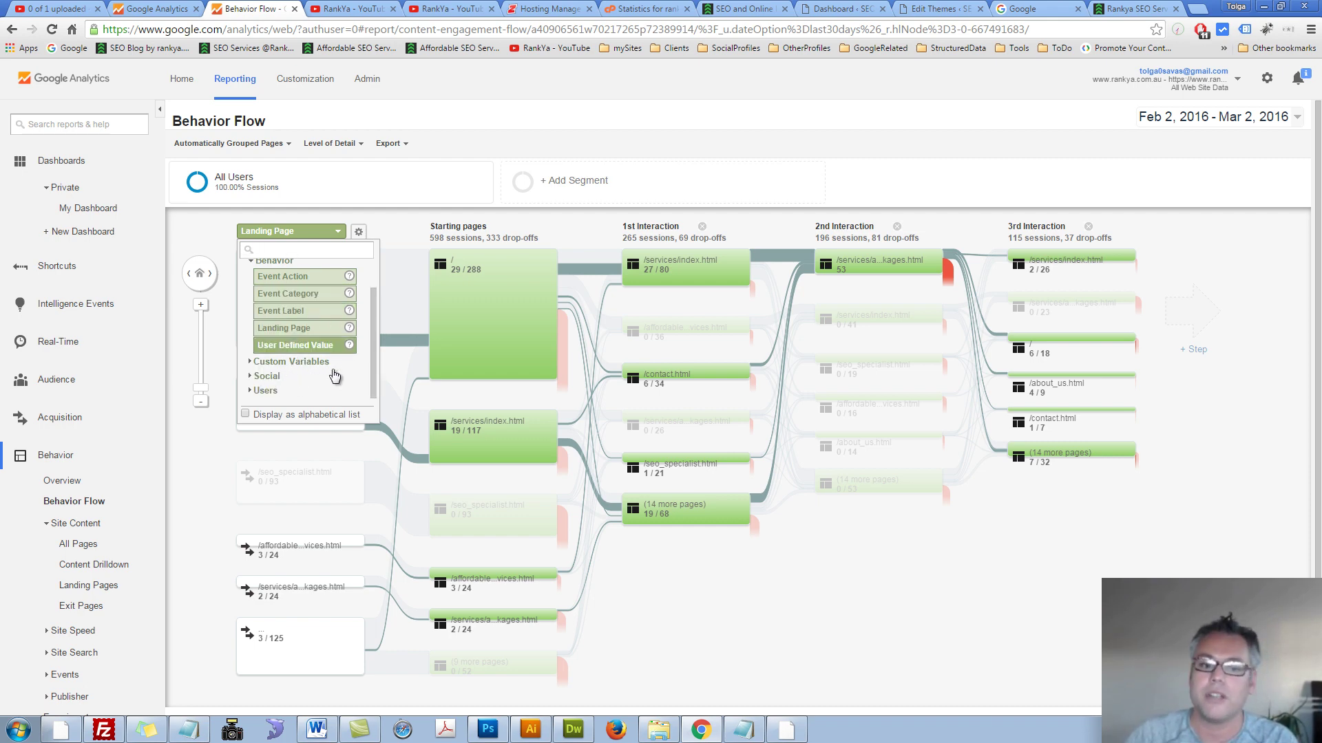
scroll(331, 374, up, 1)
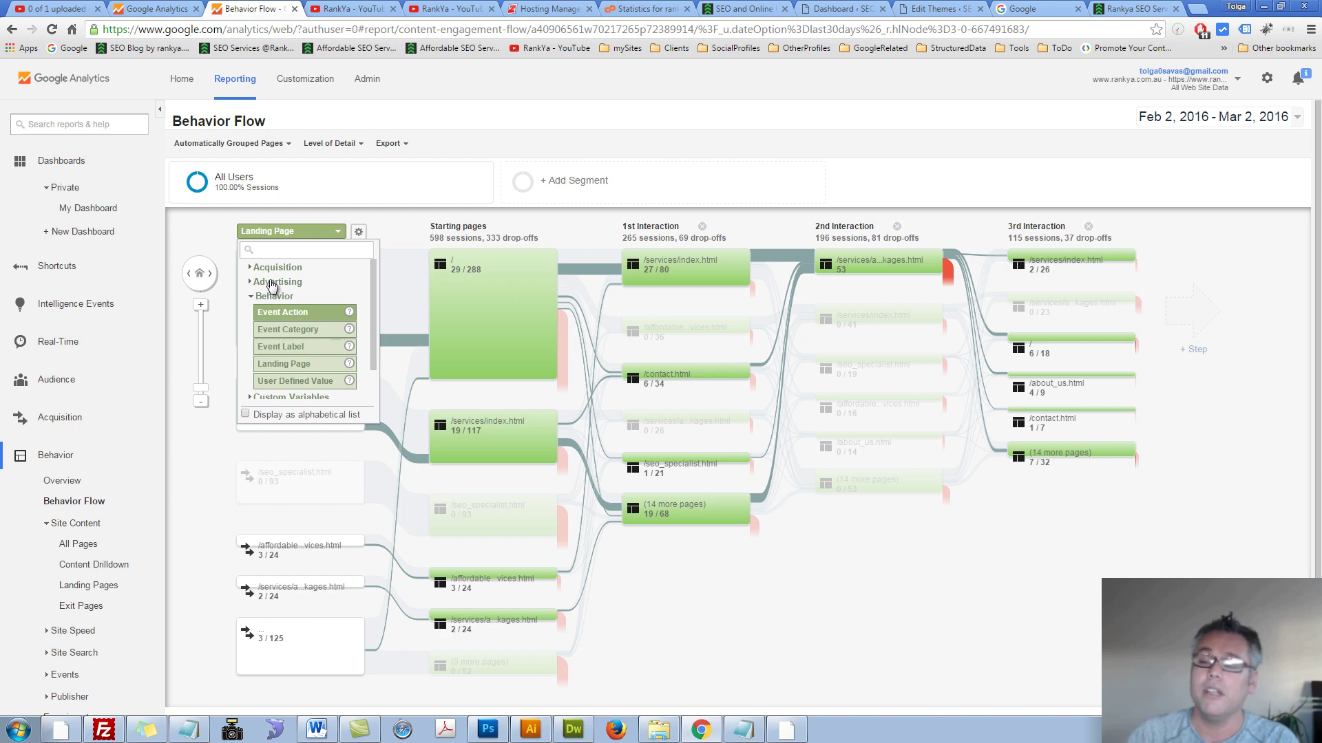
click(273, 283)
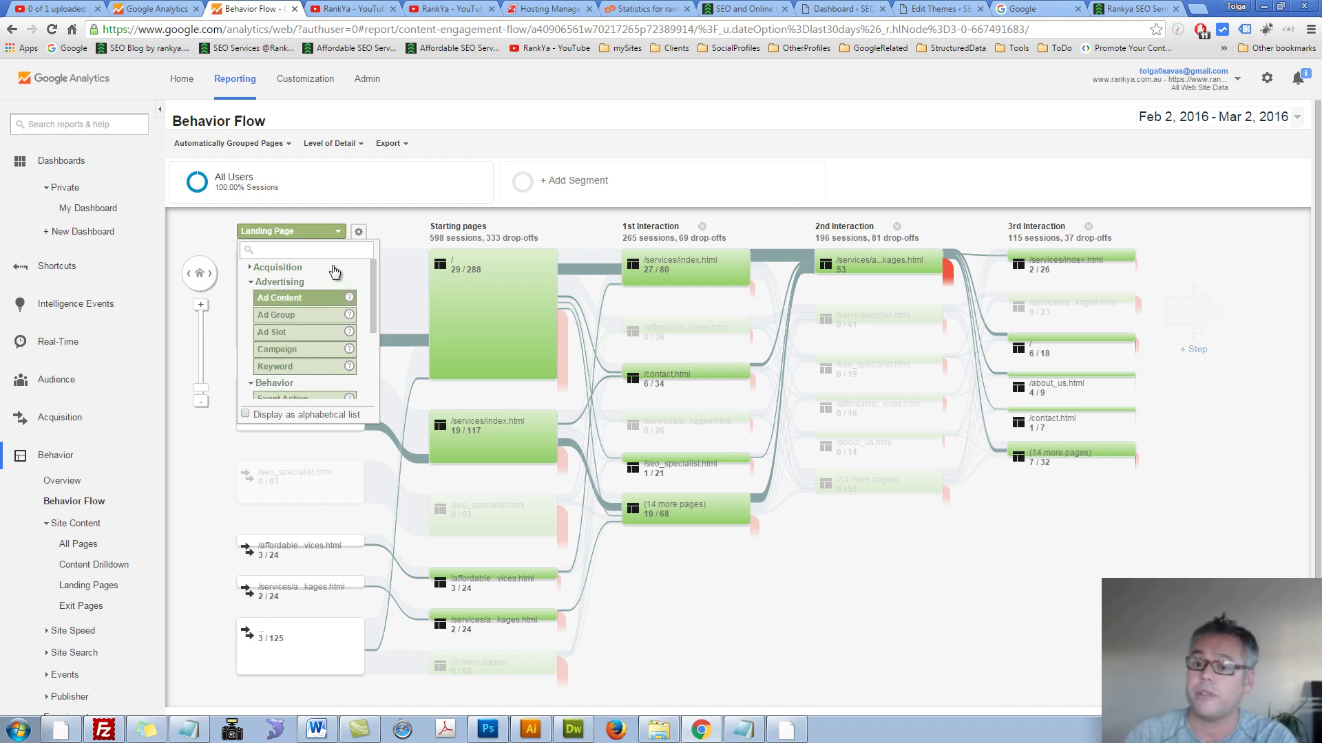
- Set the flow's starting dimension to Acquisition > Source
click(289, 267)
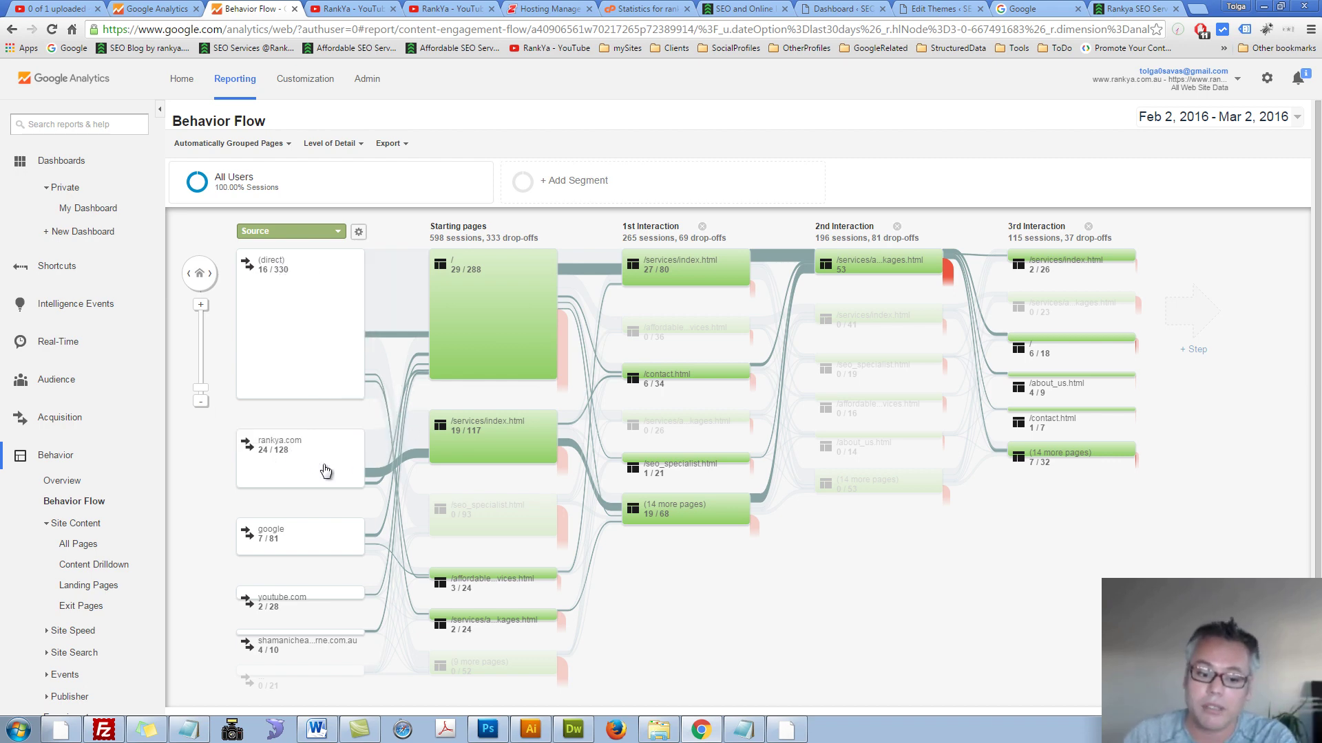
mouse_move(491, 431)
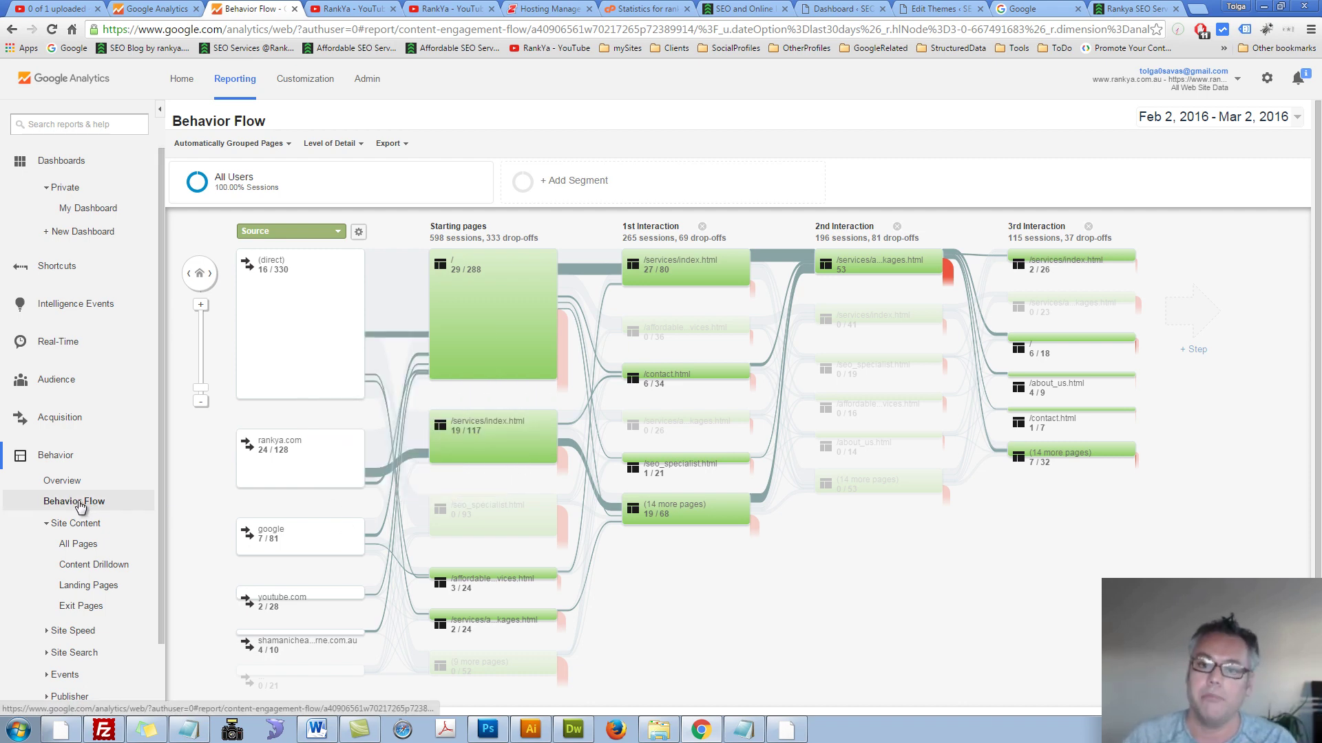
- Open the Content Drilldown report under Site Content
click(93, 584)
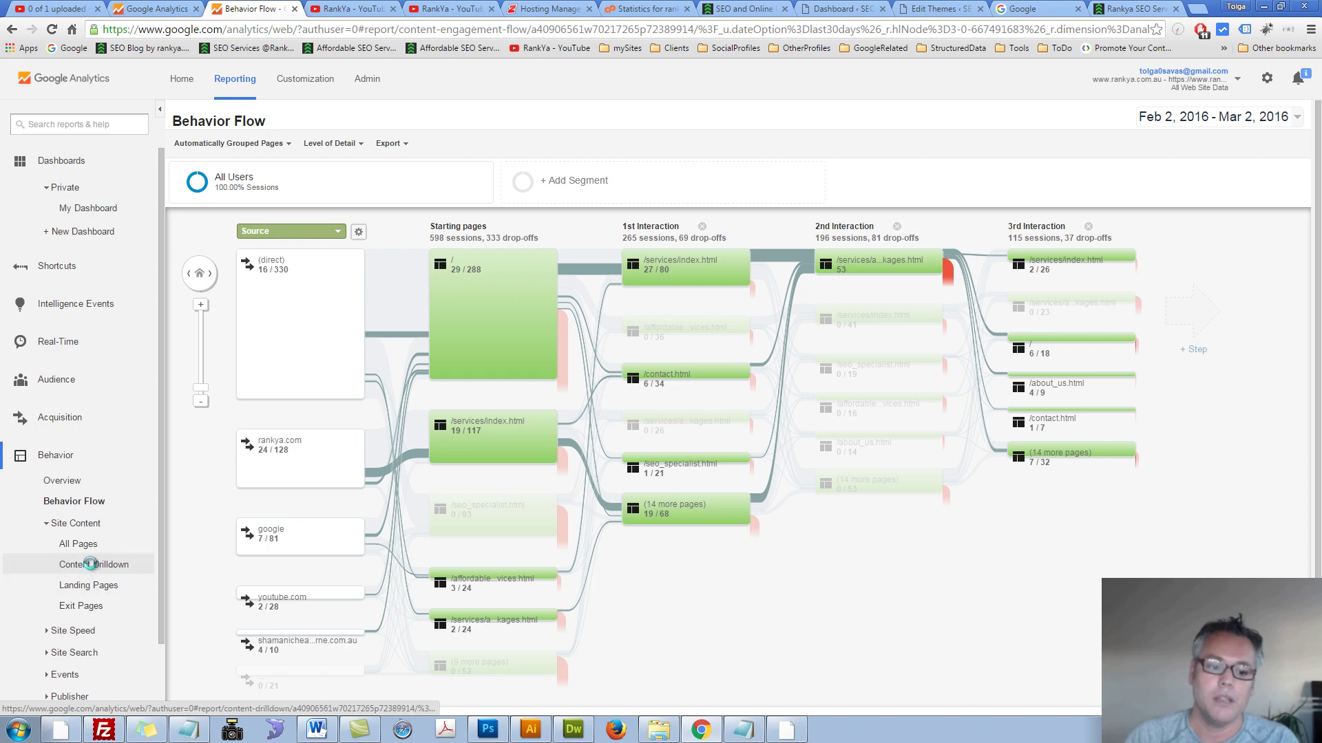
click(96, 565)
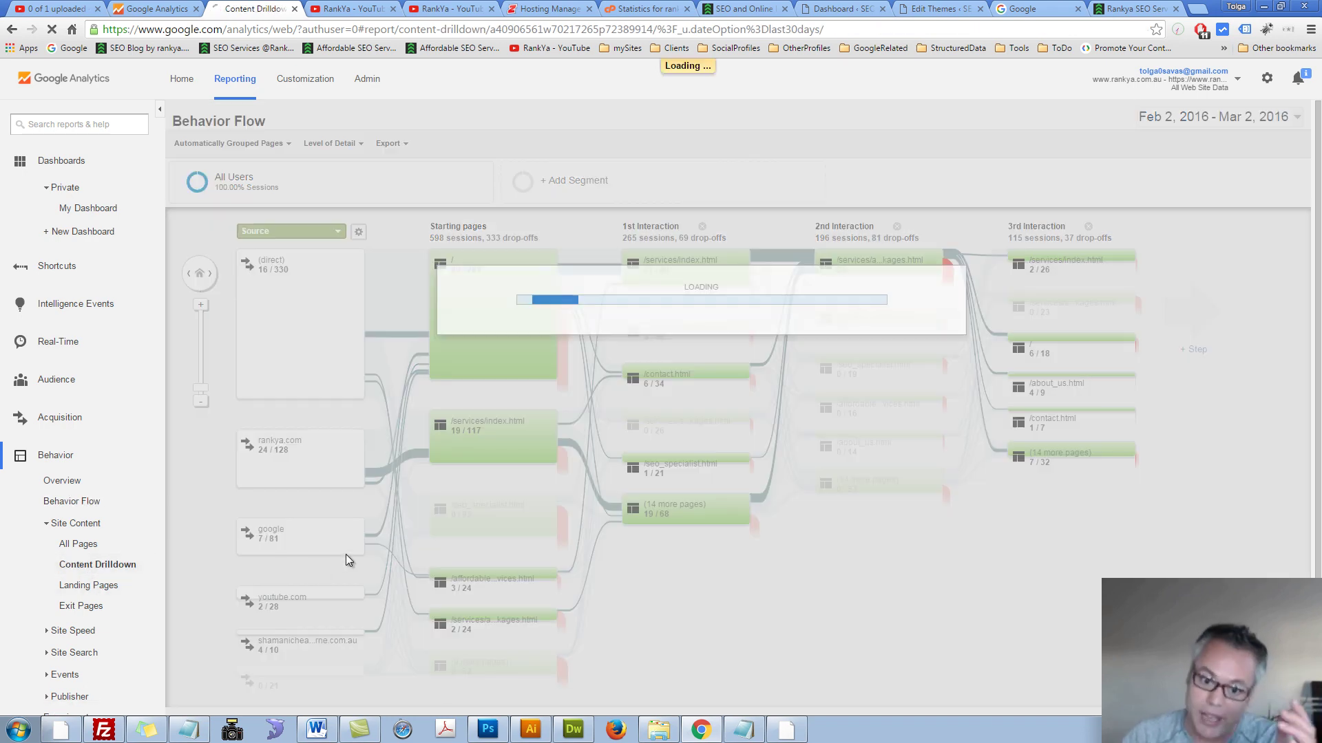
scroll(295, 468, down, 1)
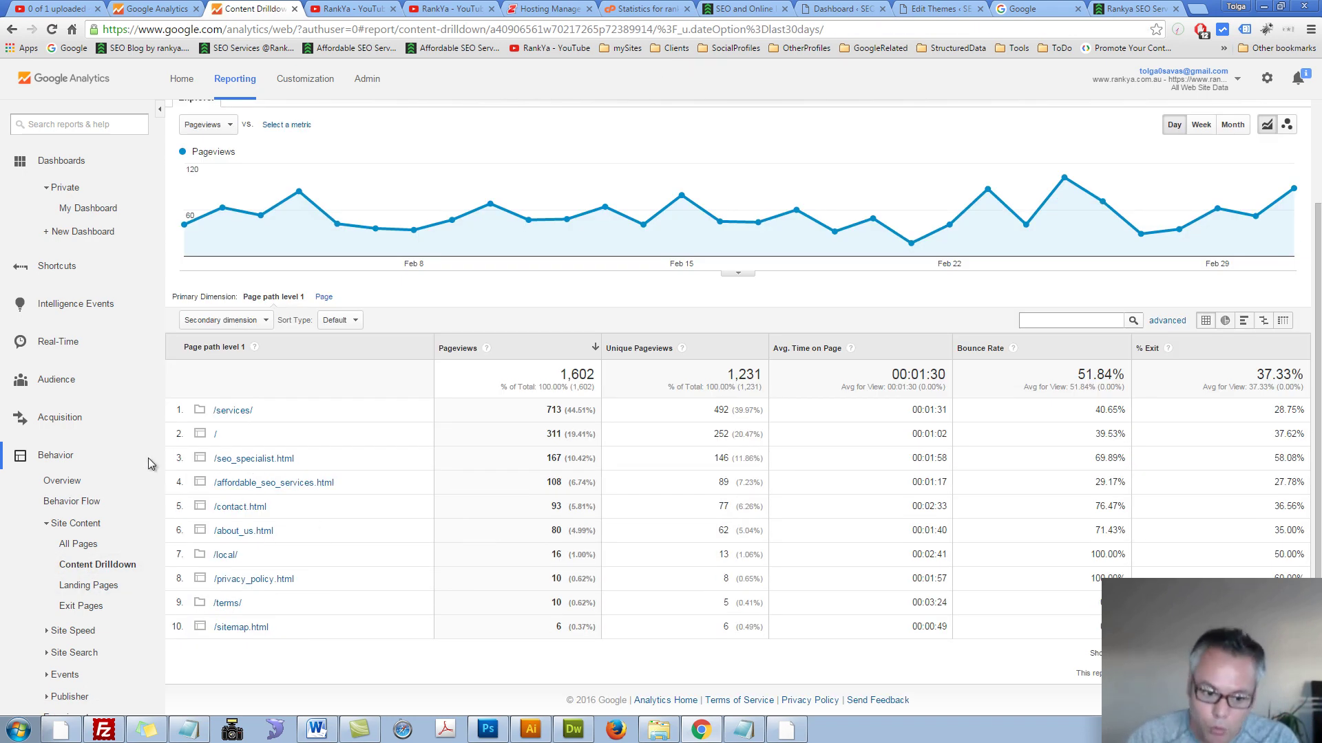
scroll(378, 460, up, 2)
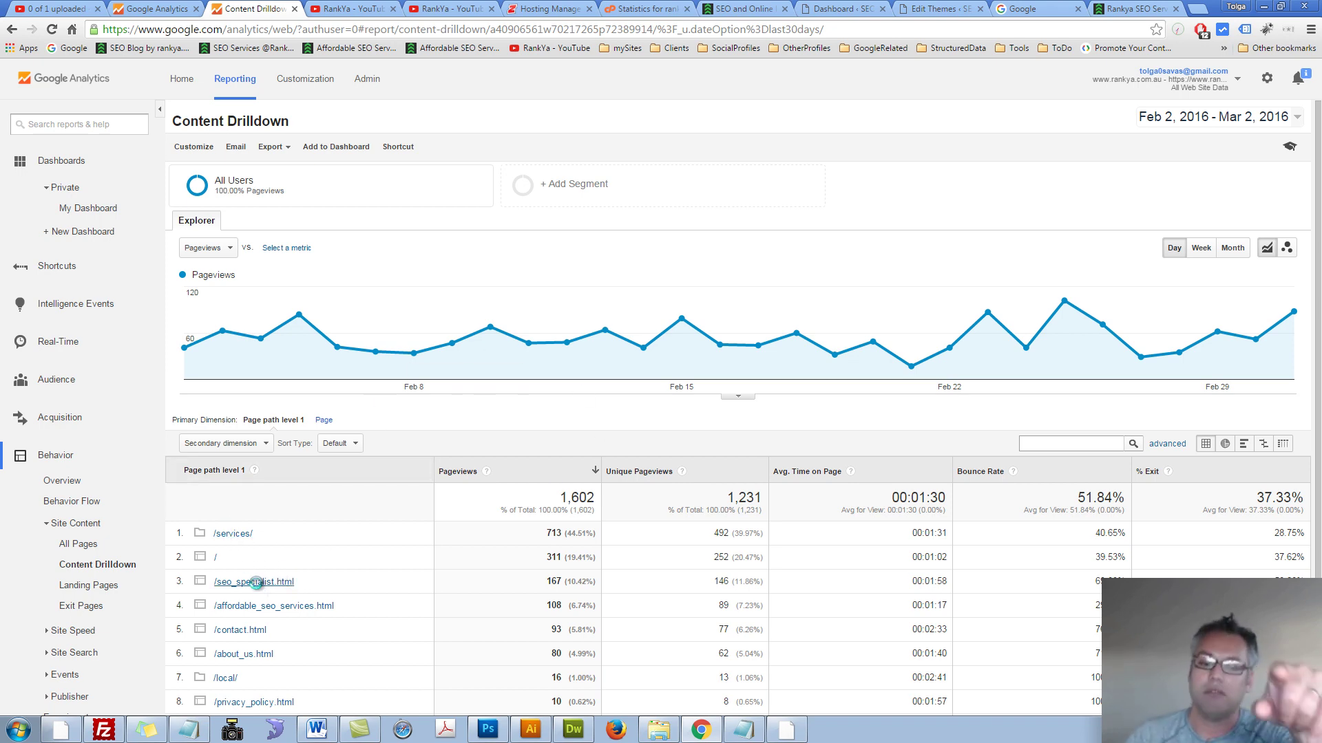
- Drill into /seo_specialist.html, pick a metric to compare with pageviews, and start an advanced filter
click(256, 582)
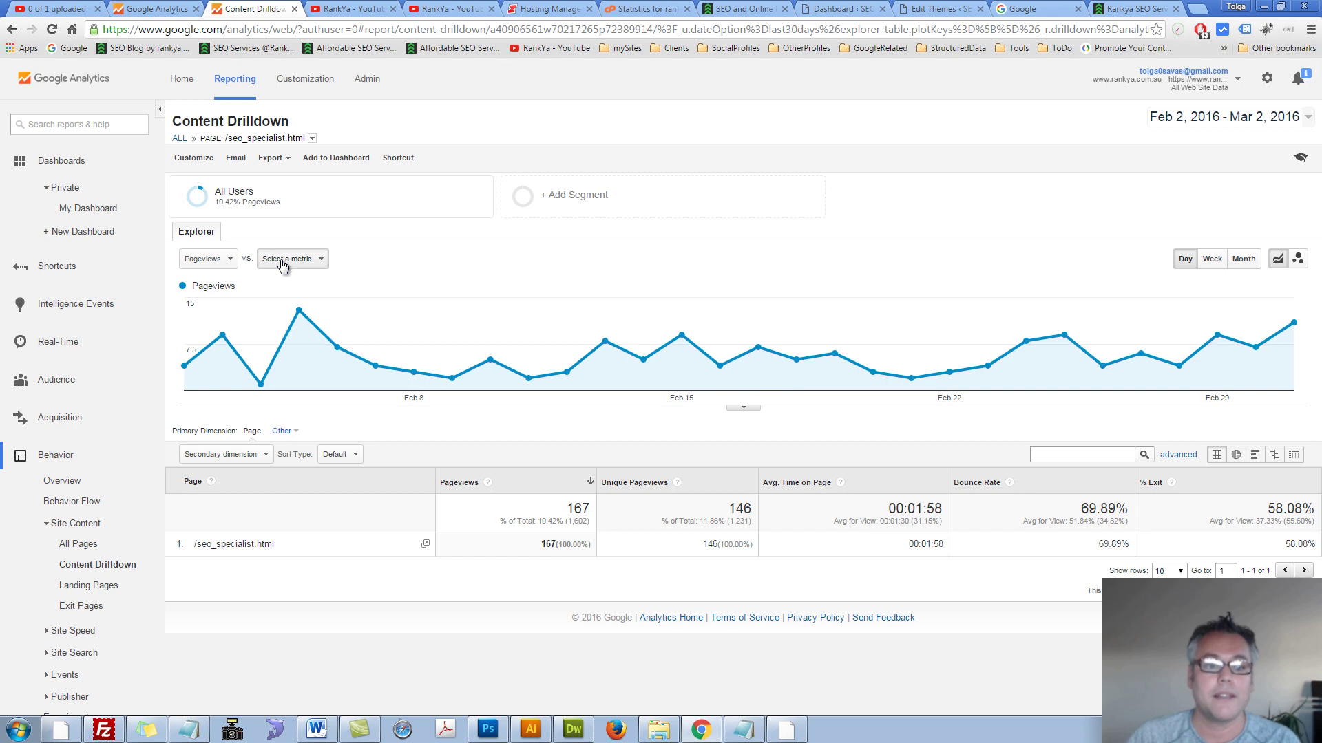
click(312, 262)
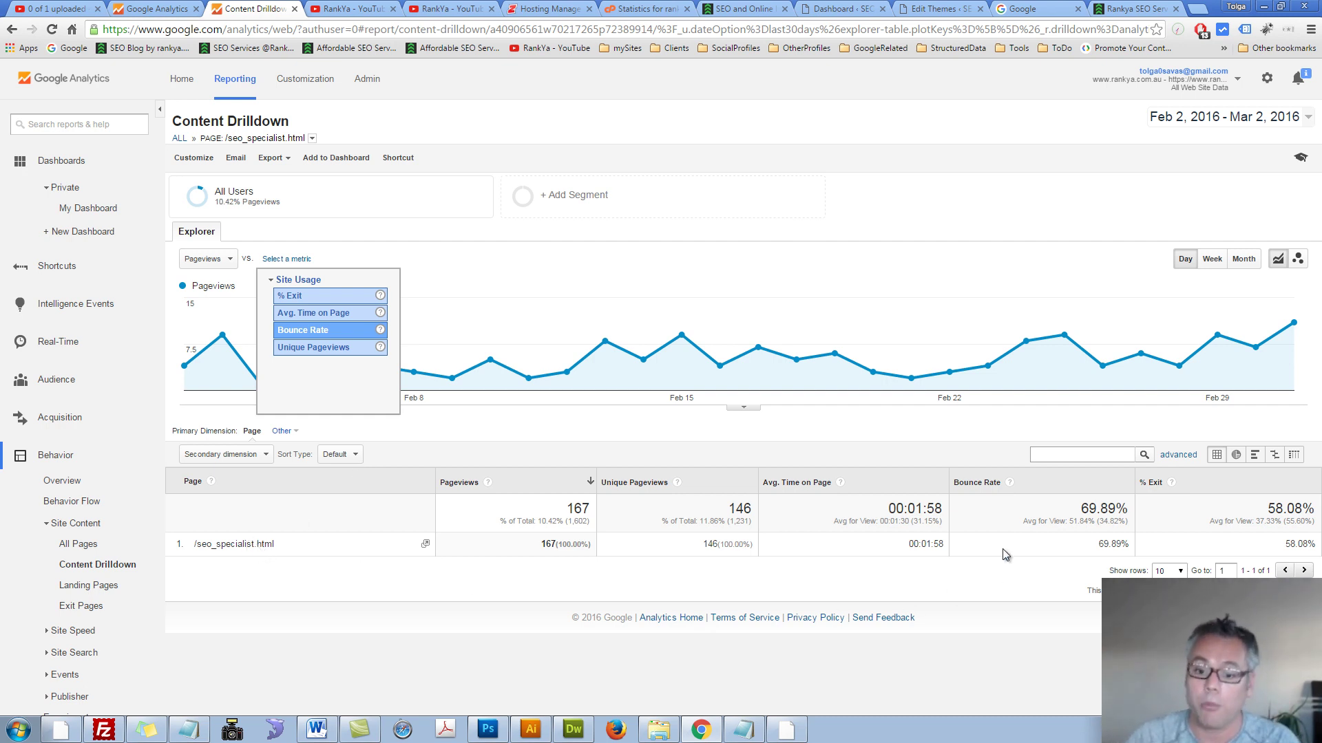
click(1179, 455)
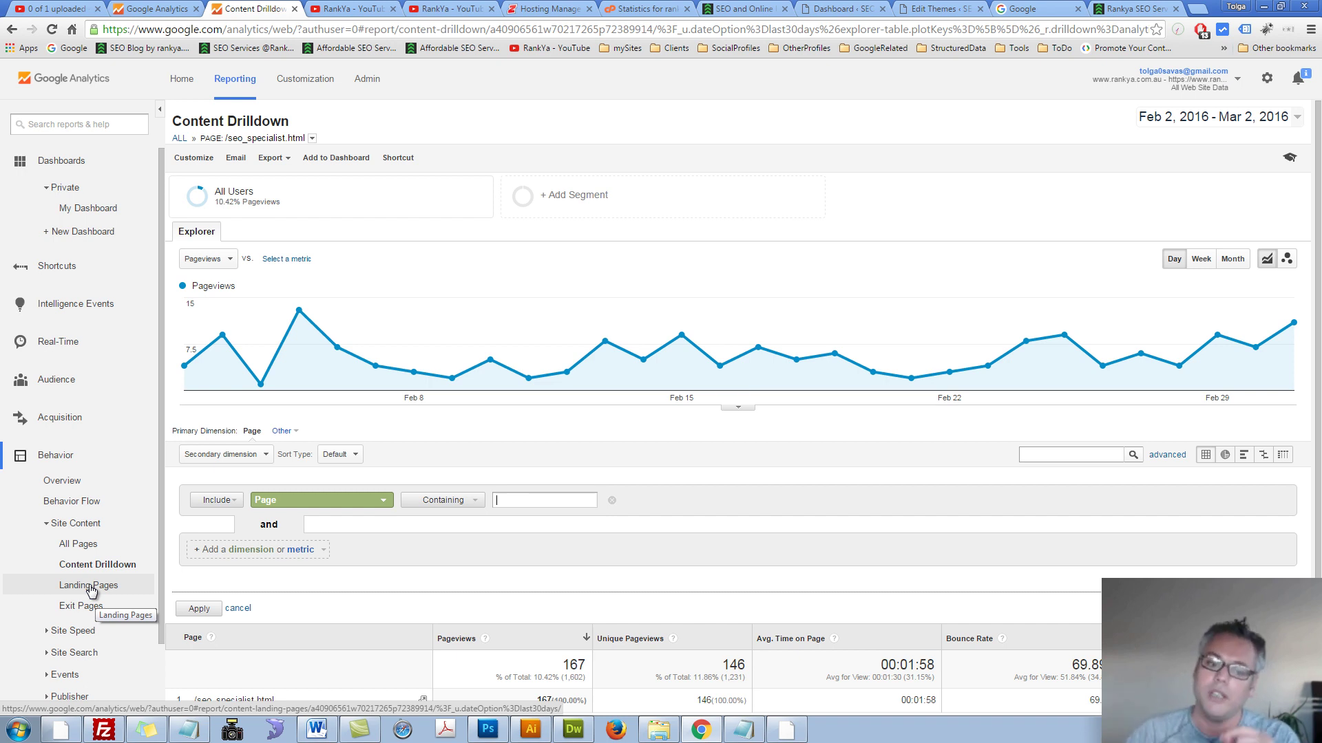
- Open the Exit Pages report under Behavior > Site Content
click(88, 608)
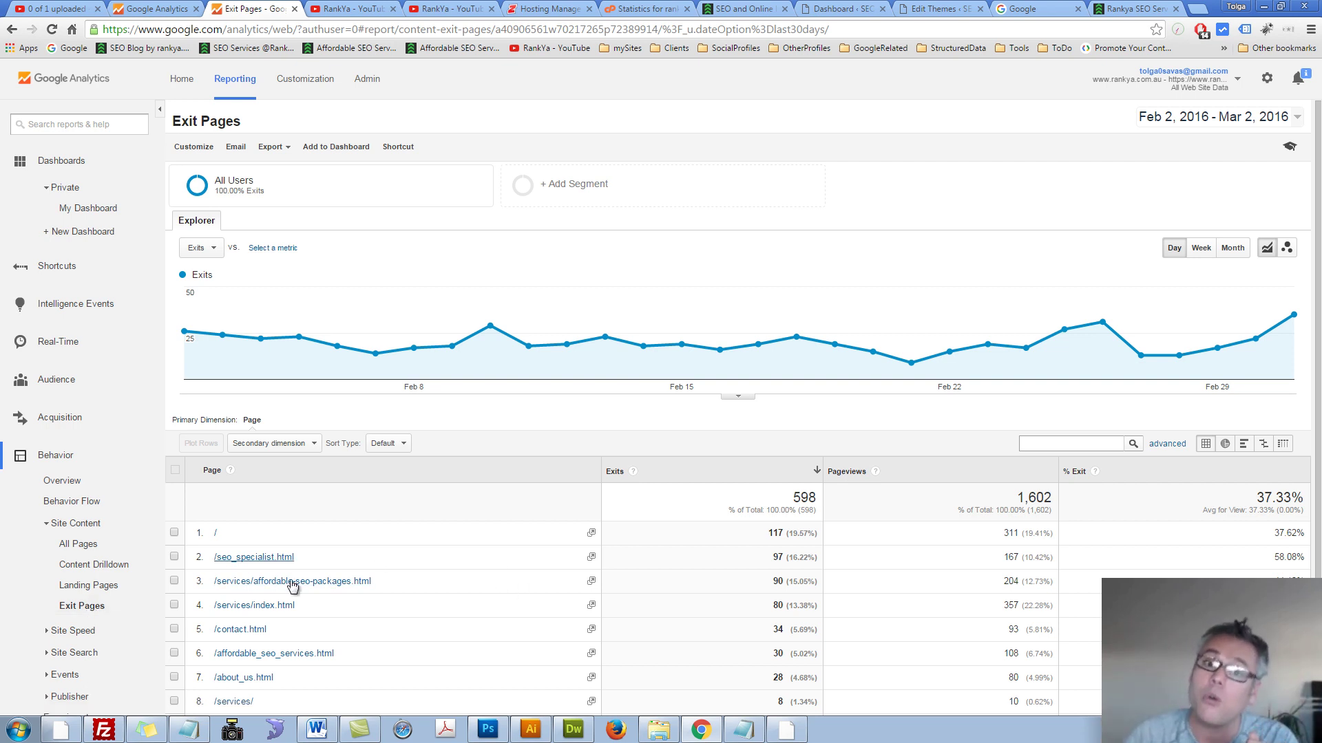
- Show Landing Pages with Site Usage figures, briefly checking the Secondary dimension and Other lists
click(110, 589)
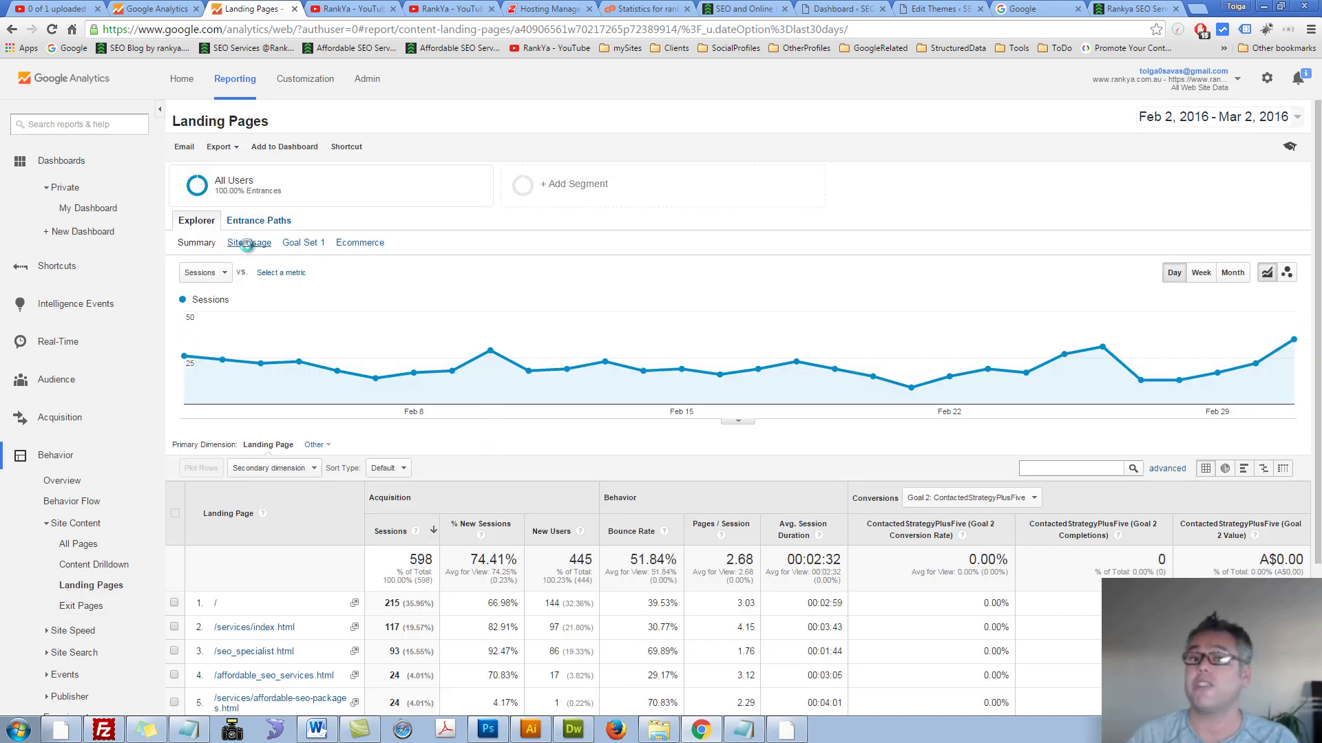
click(246, 243)
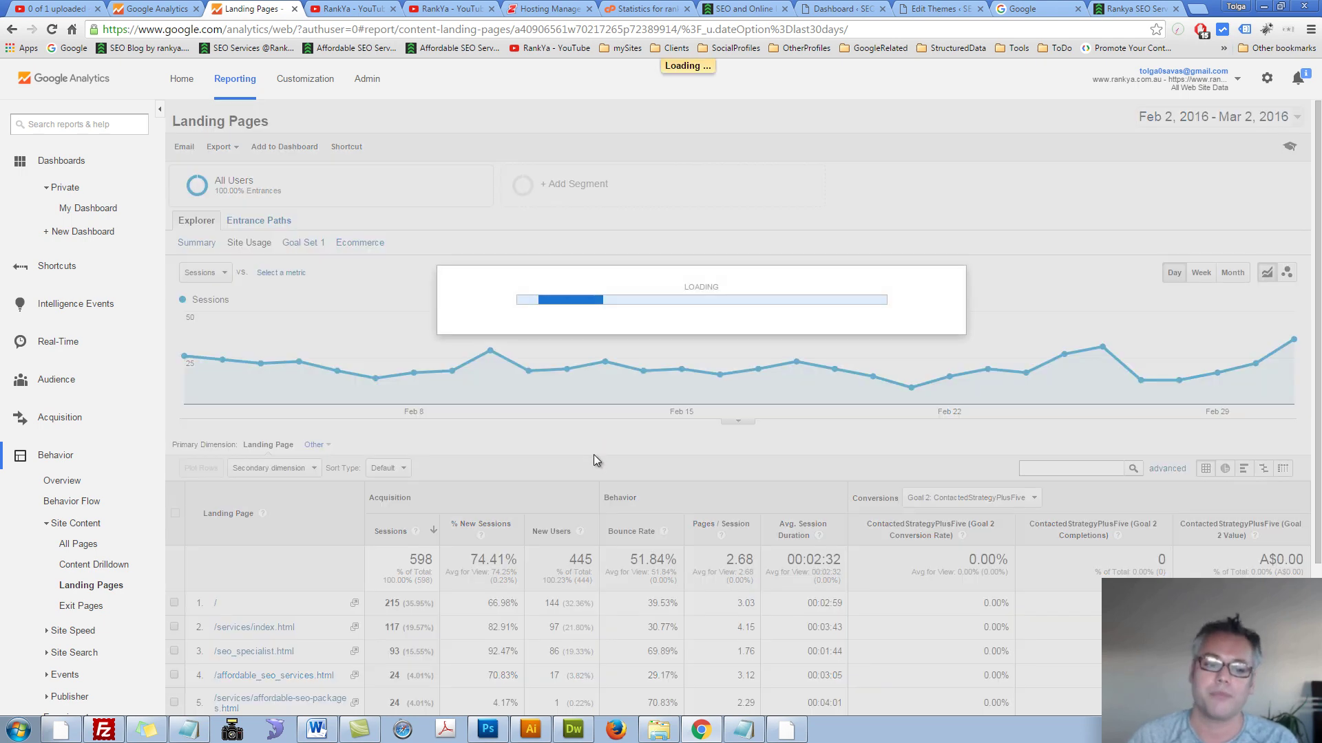
scroll(409, 491, down, 2)
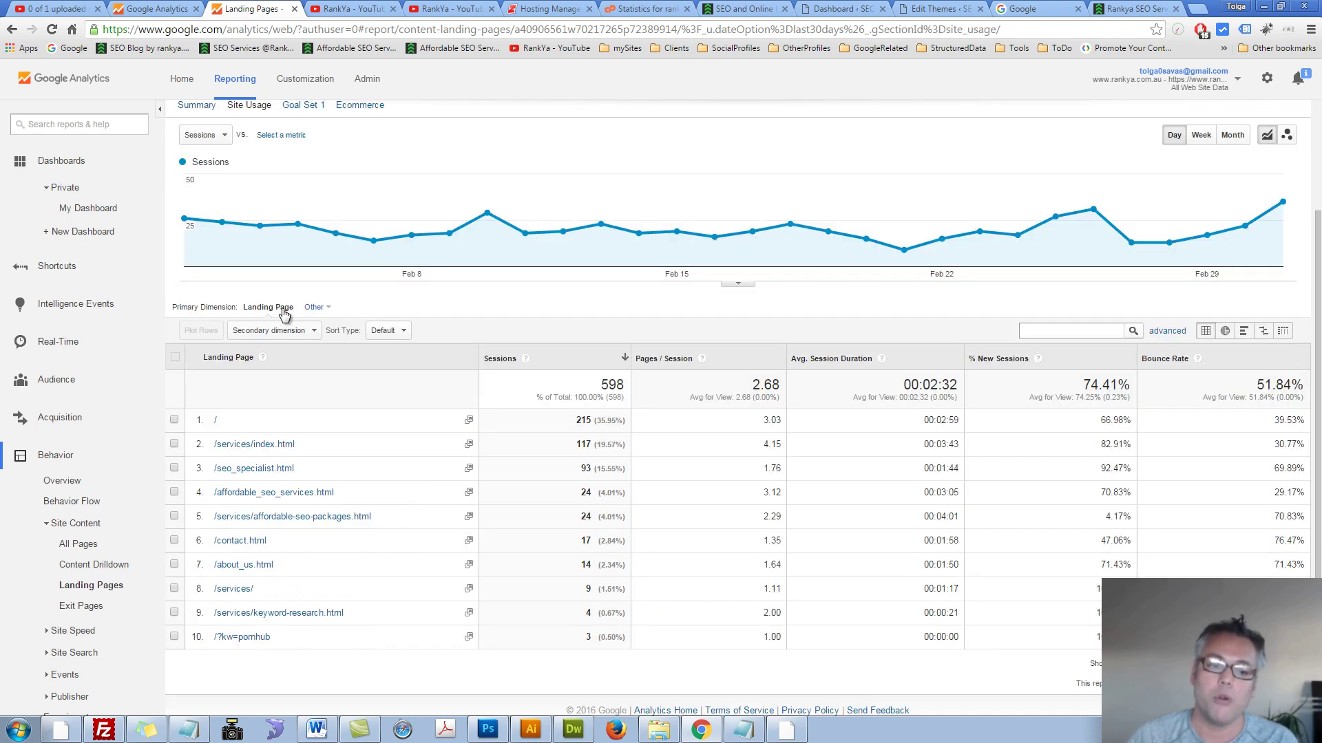
click(313, 331)
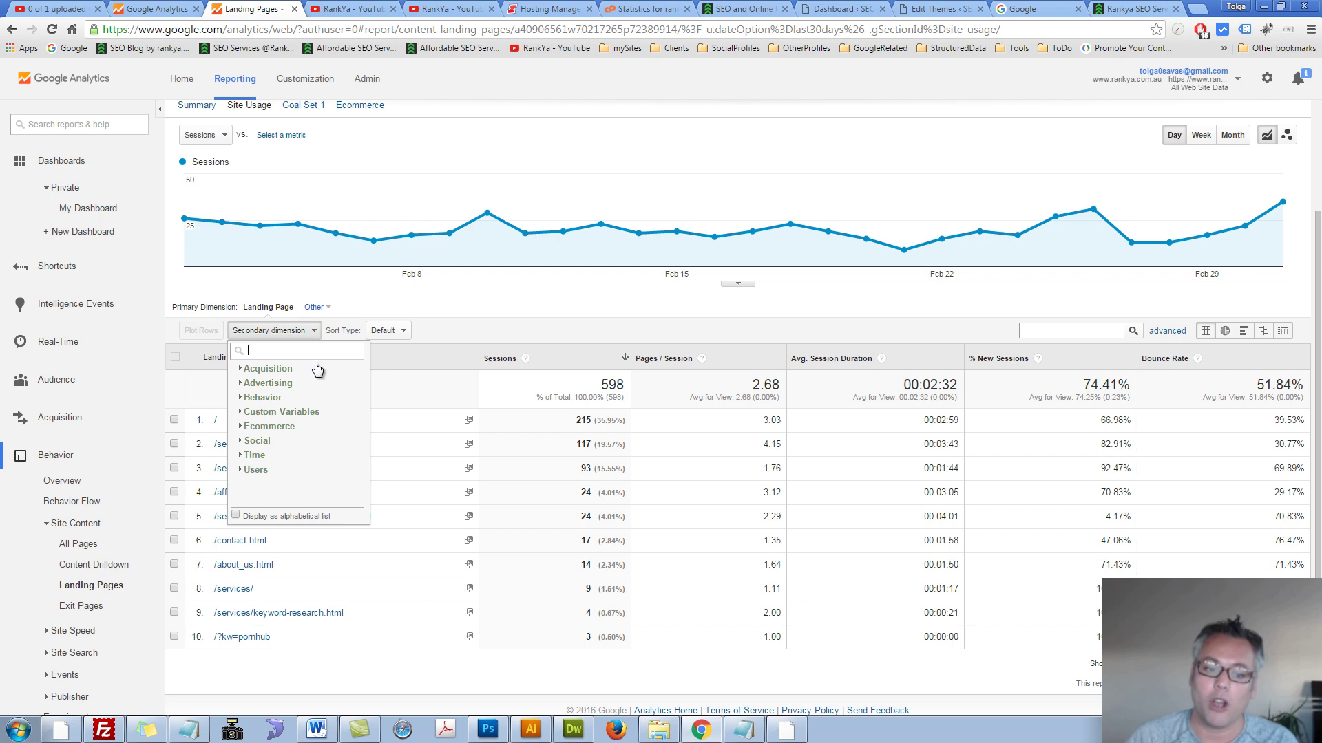
click(321, 308)
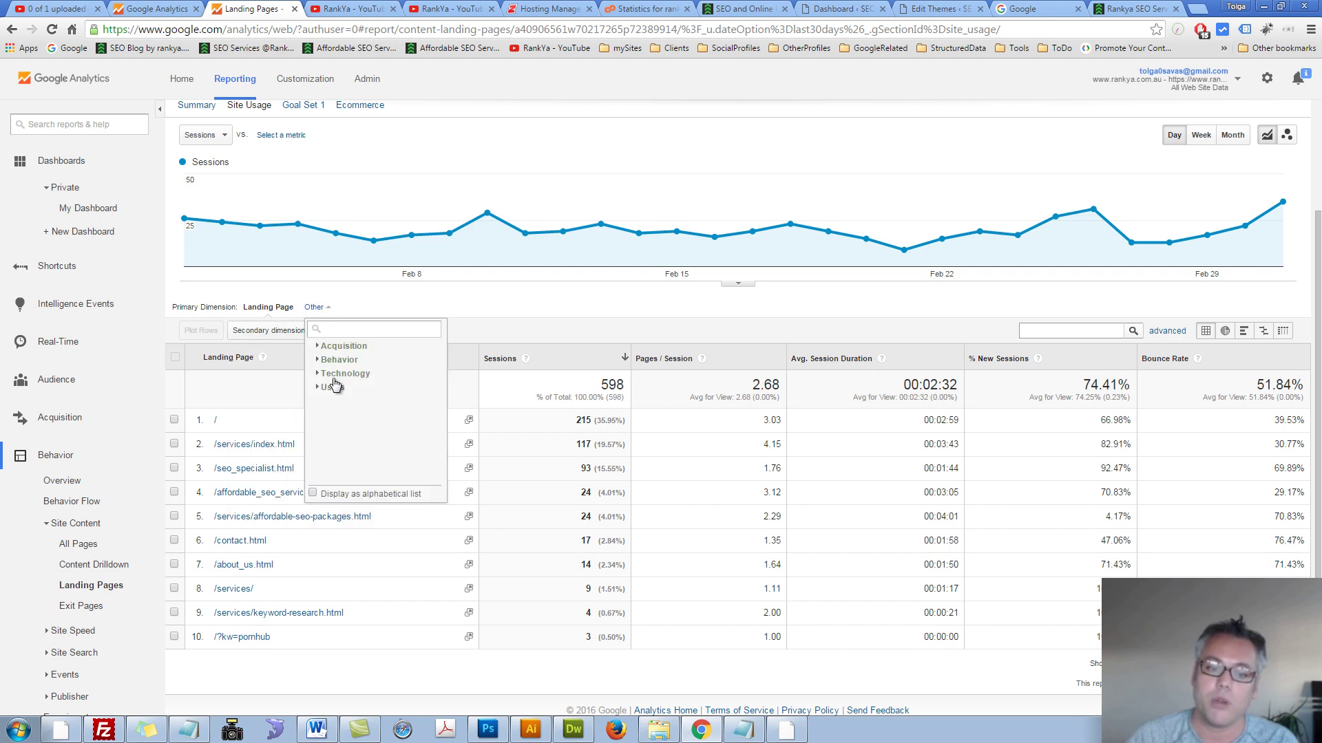
click(452, 300)
- Drill into the /services/index.html landing page and view its Entrance Paths
click(243, 444)
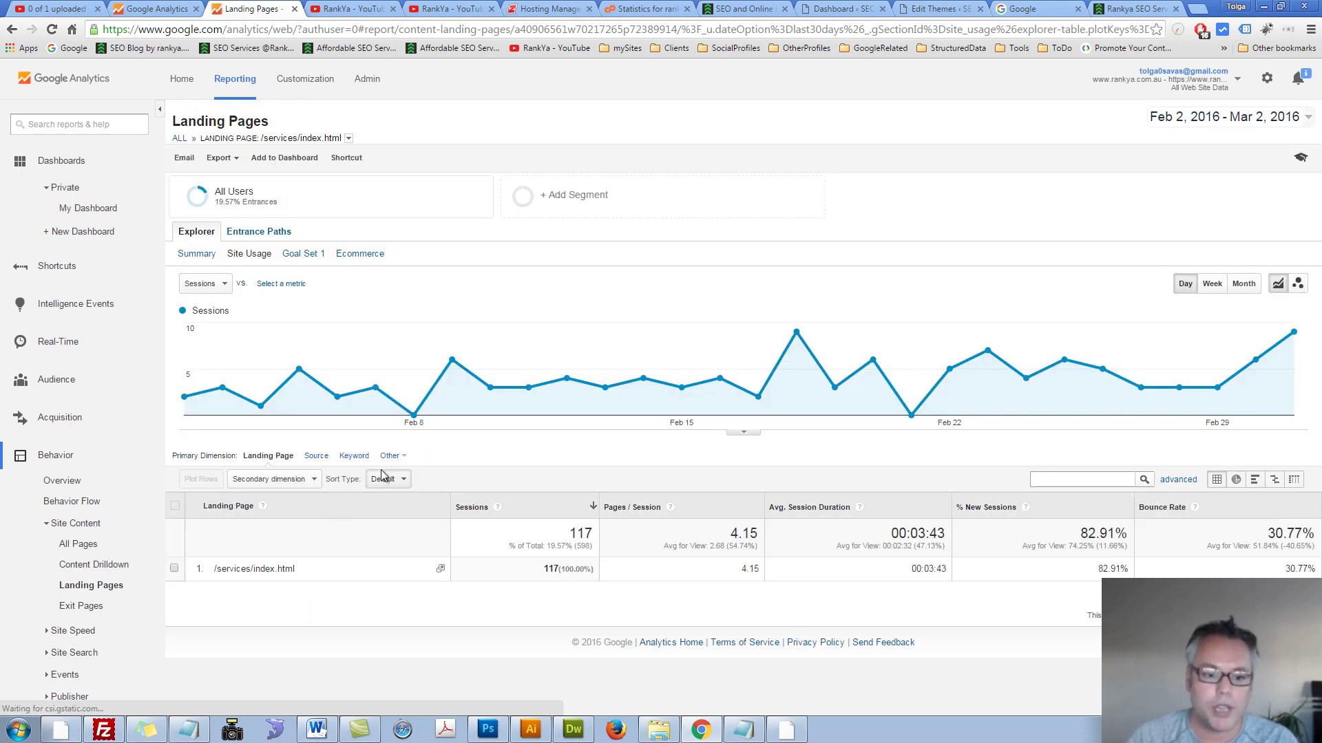
click(264, 231)
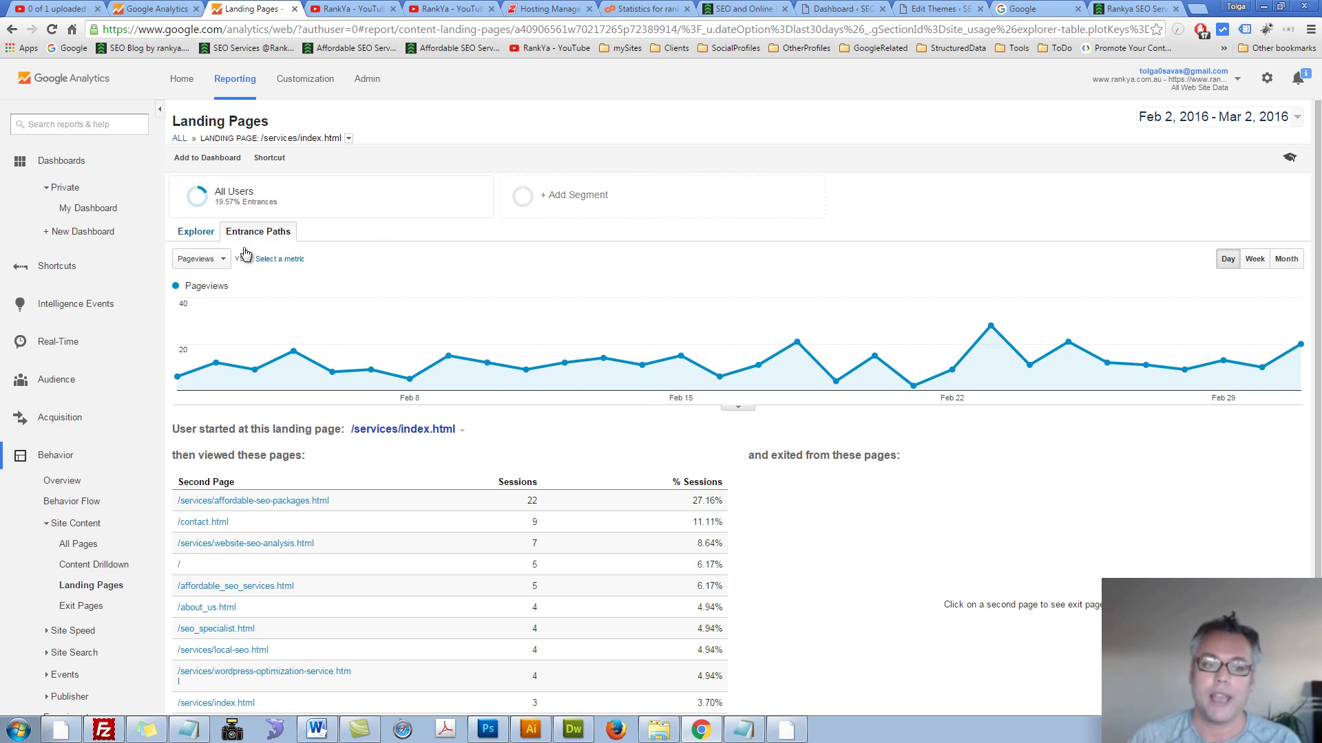
- Highlight the Entrance Paths headings and load exit pages after /services/affordable-seo-packages.html
click(461, 429)
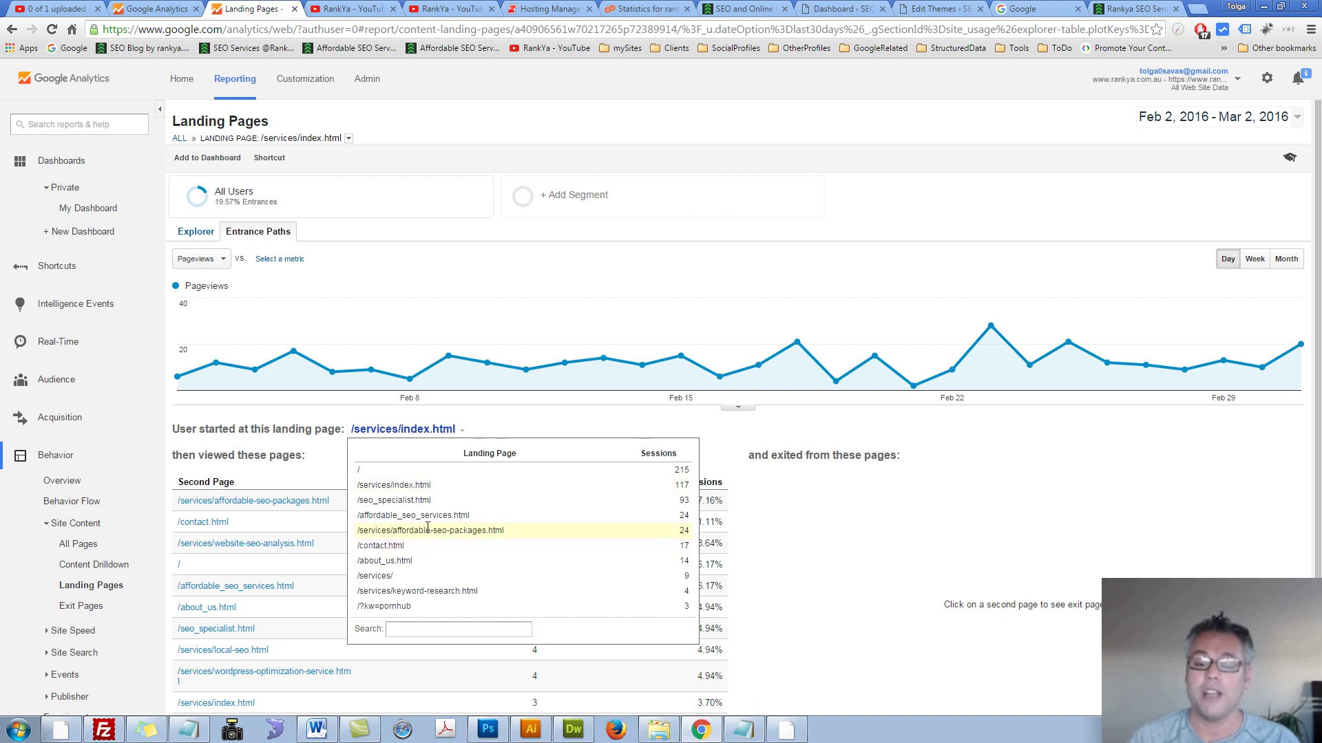
click(232, 446)
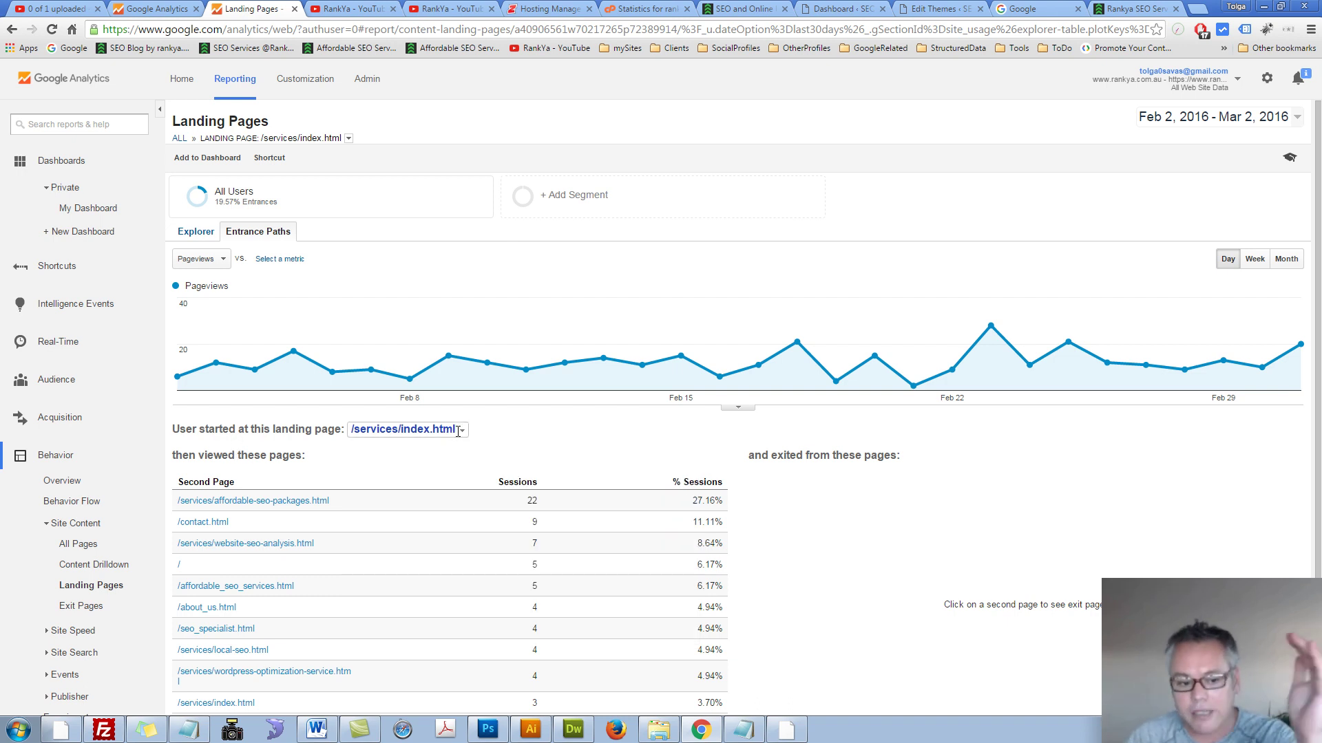
drag(197, 430, 323, 428)
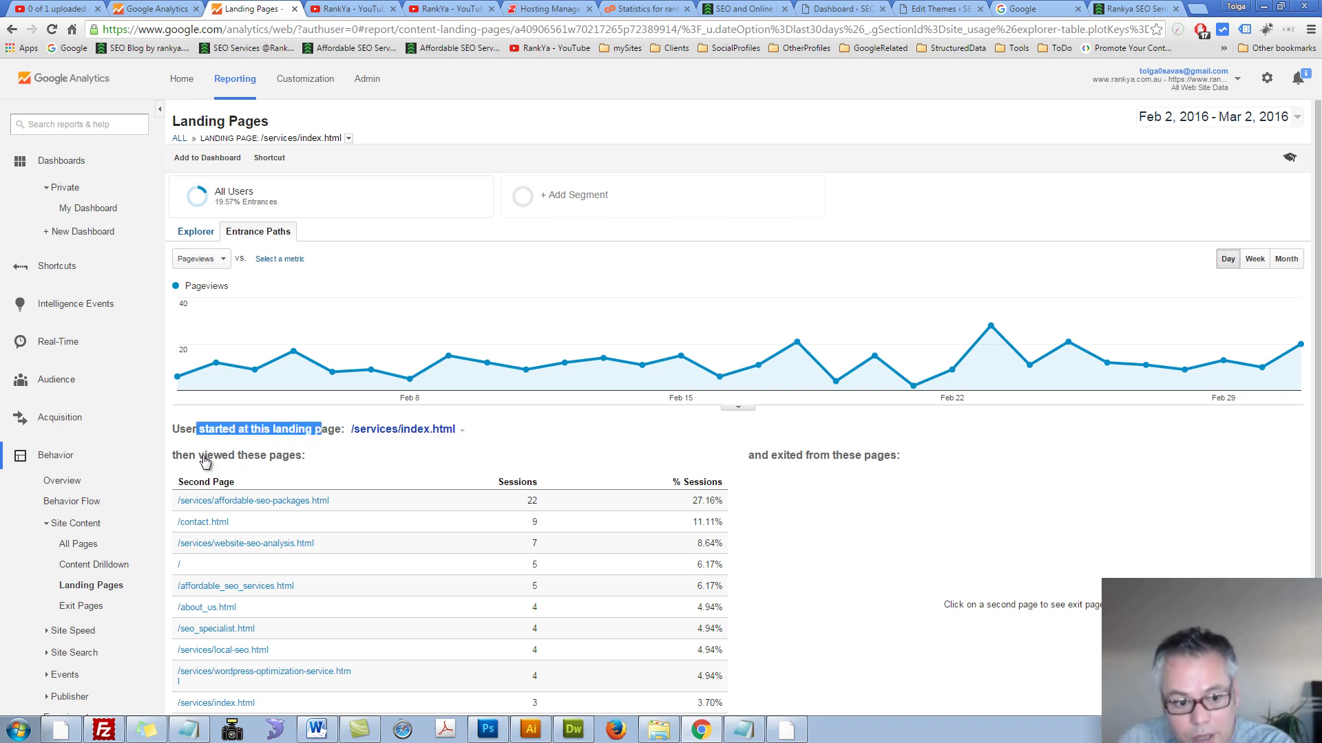
drag(204, 455, 282, 455)
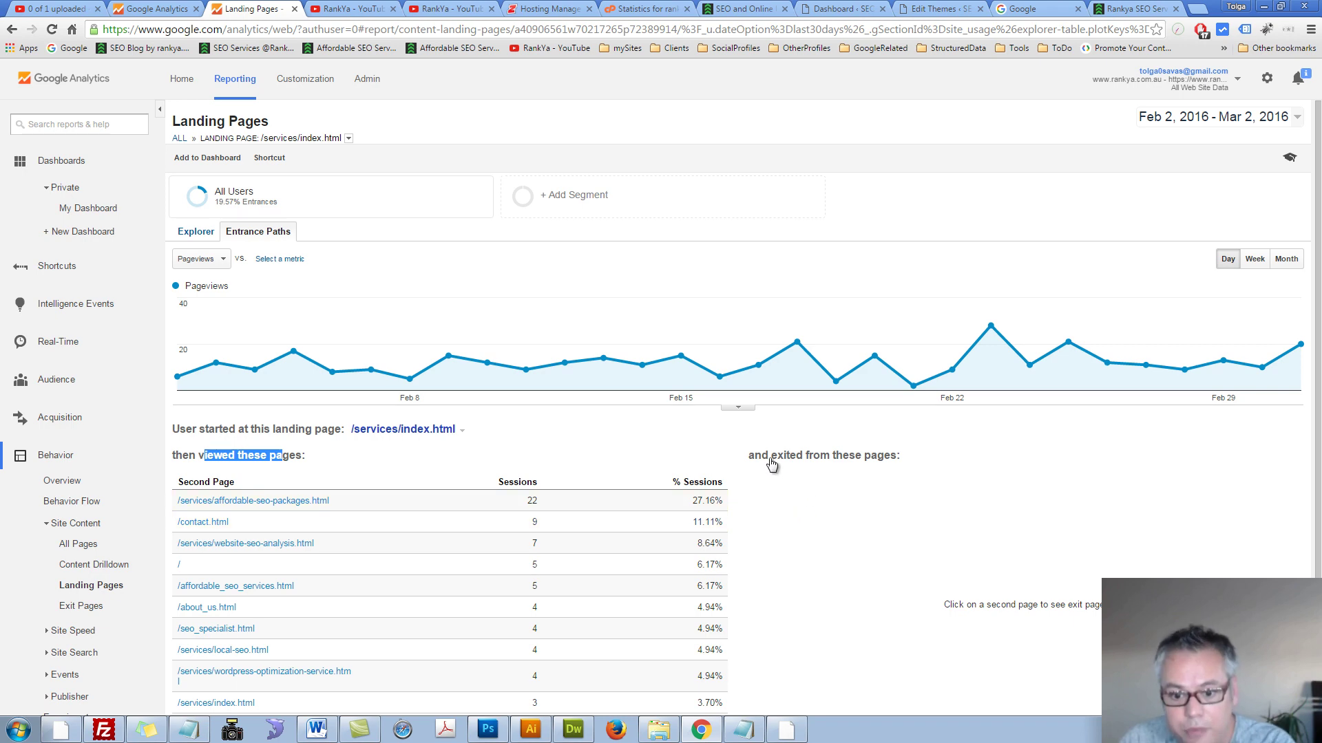
drag(769, 457, 905, 457)
click(649, 498)
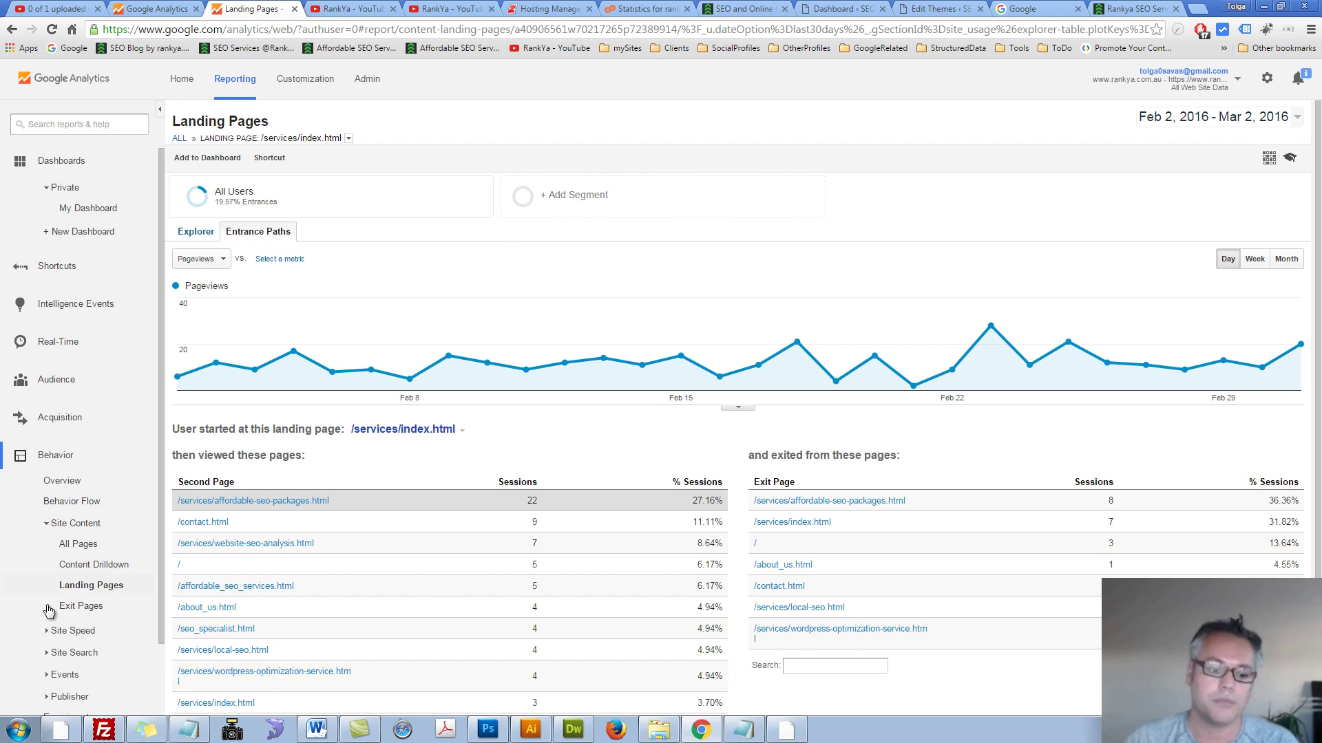
- Expand Behavior > Site Speed in the sidebar and open its Overview report
click(78, 634)
scroll(78, 638, down, 2)
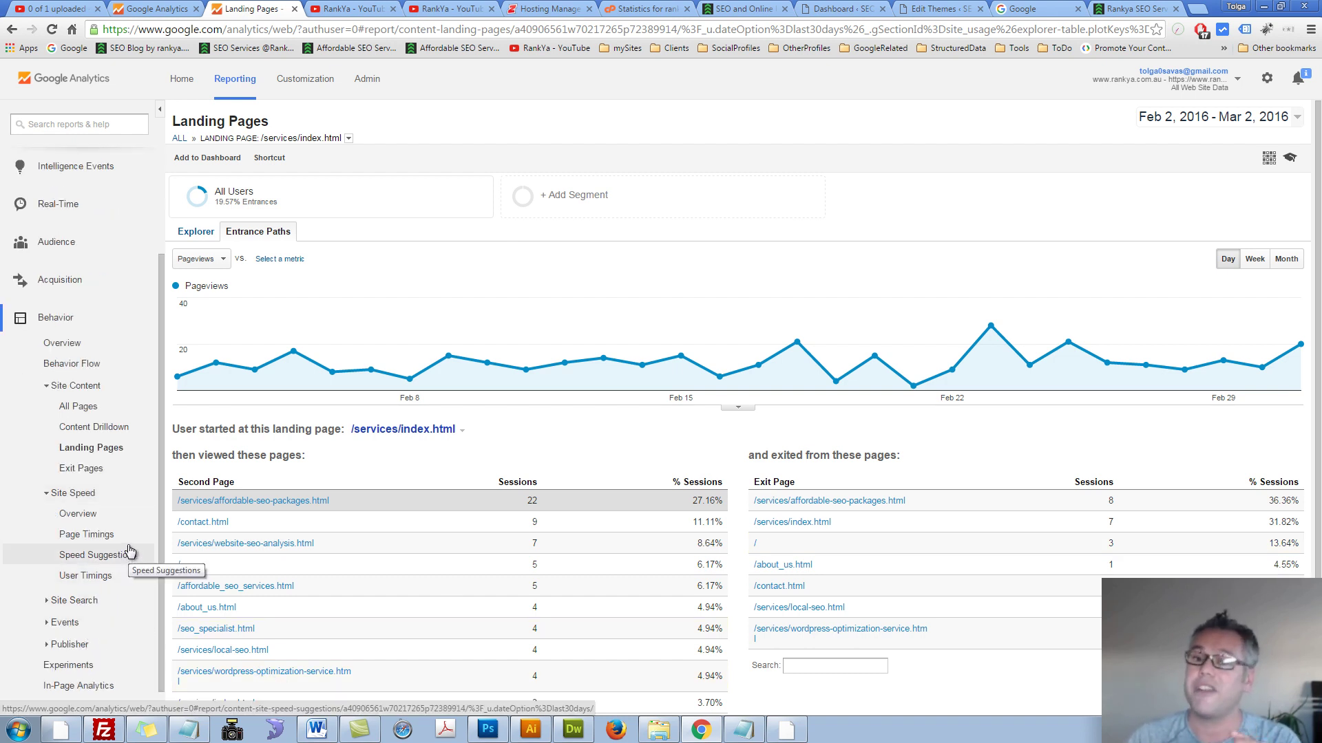
click(84, 515)
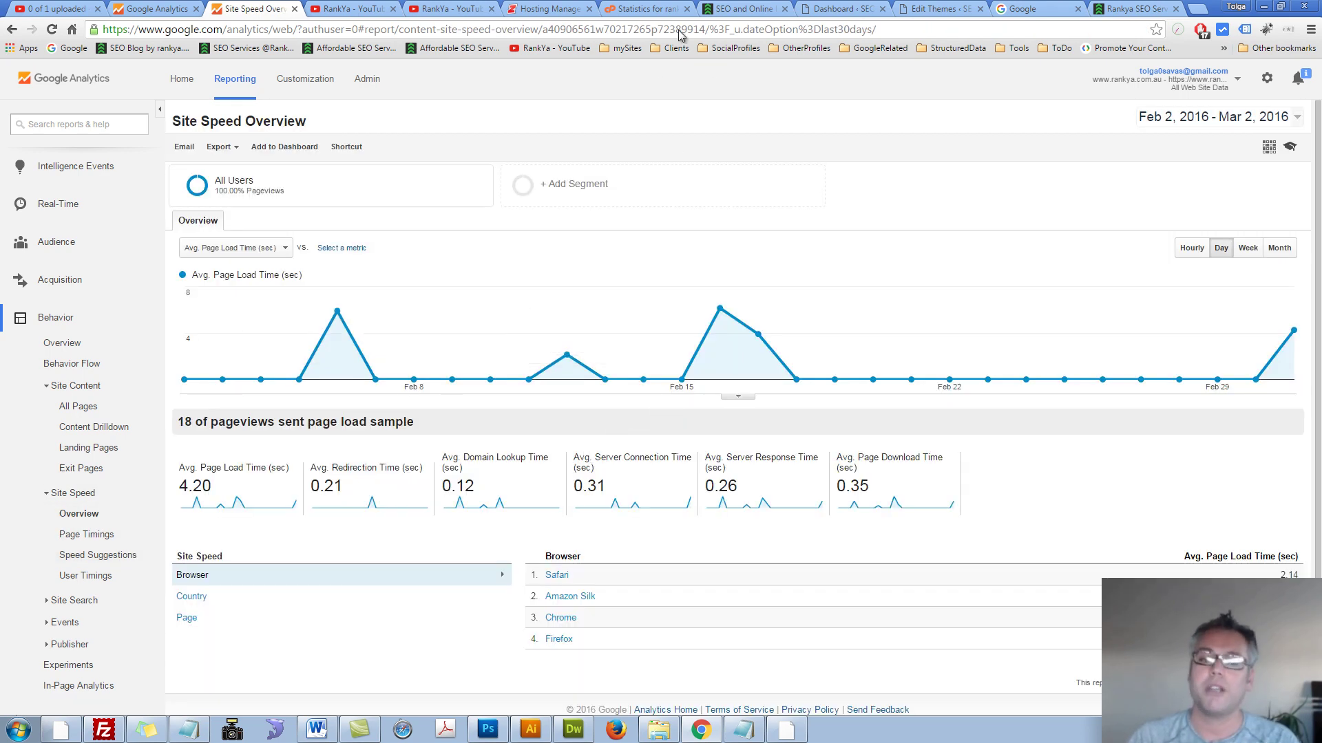
- Search 'pagespeed', refine to 'pagespeed css improvements', and open Optimize CSS Delivery in a background tab
click(1031, 8)
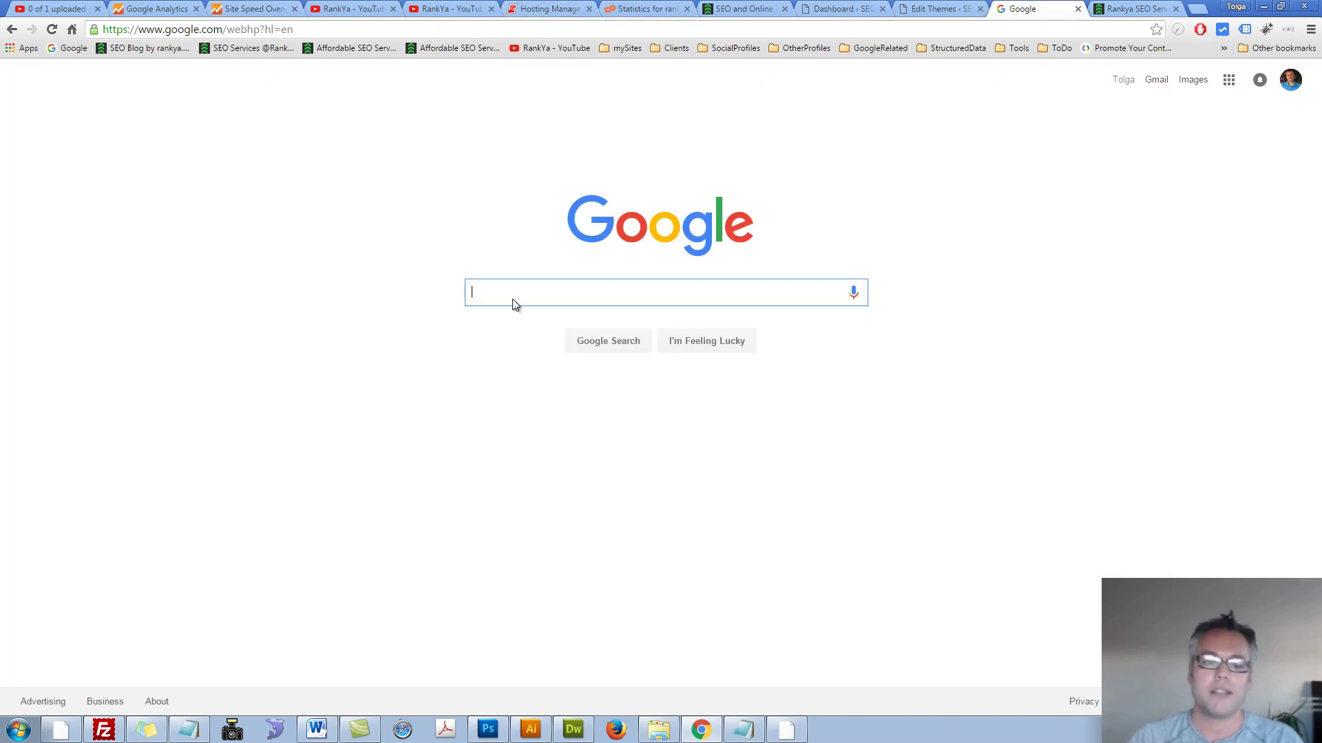
text(pagespeed)
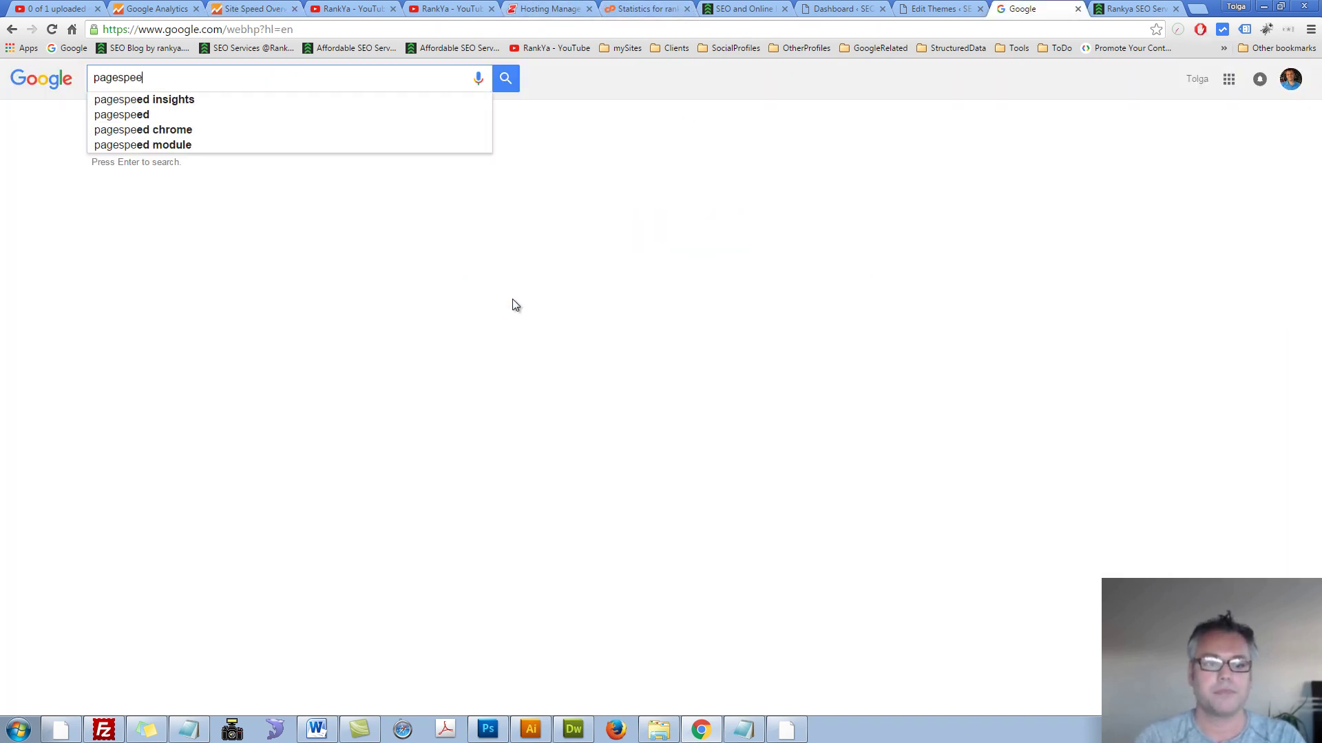
key(Return)
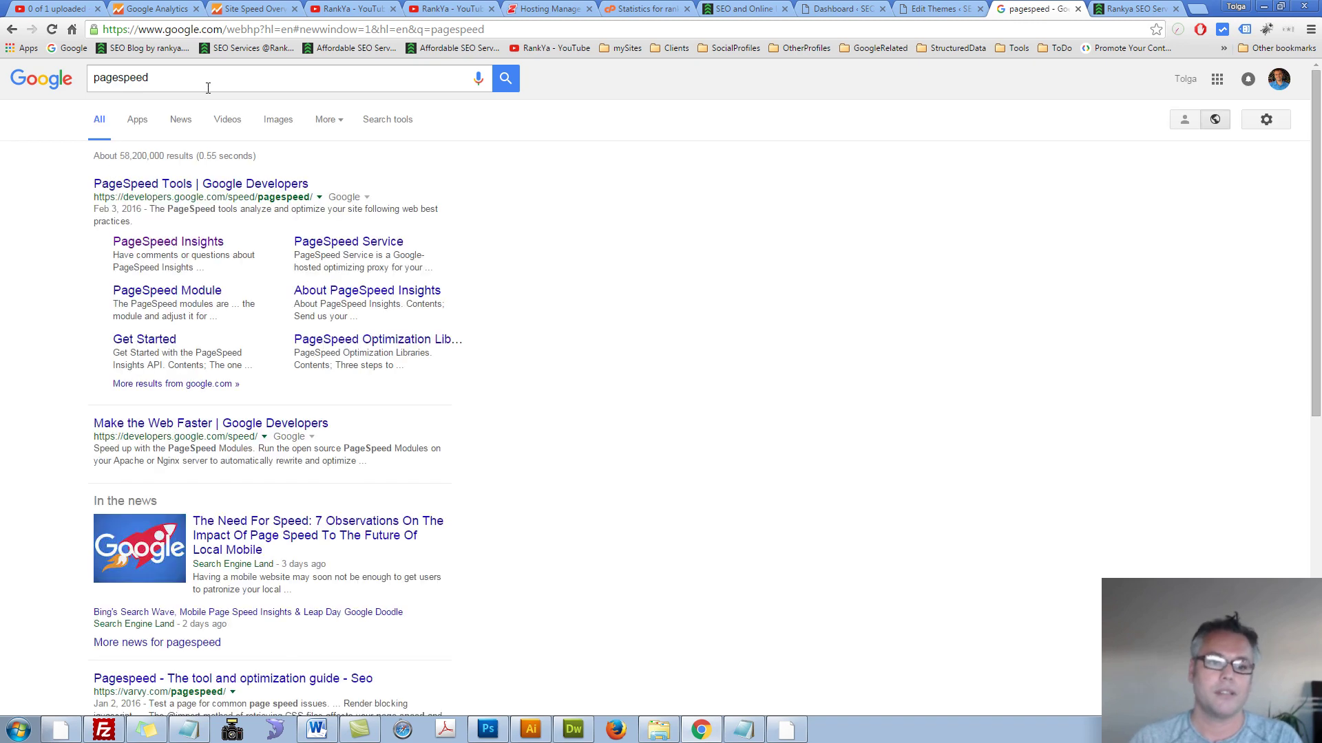
click(205, 82)
text(css imp)
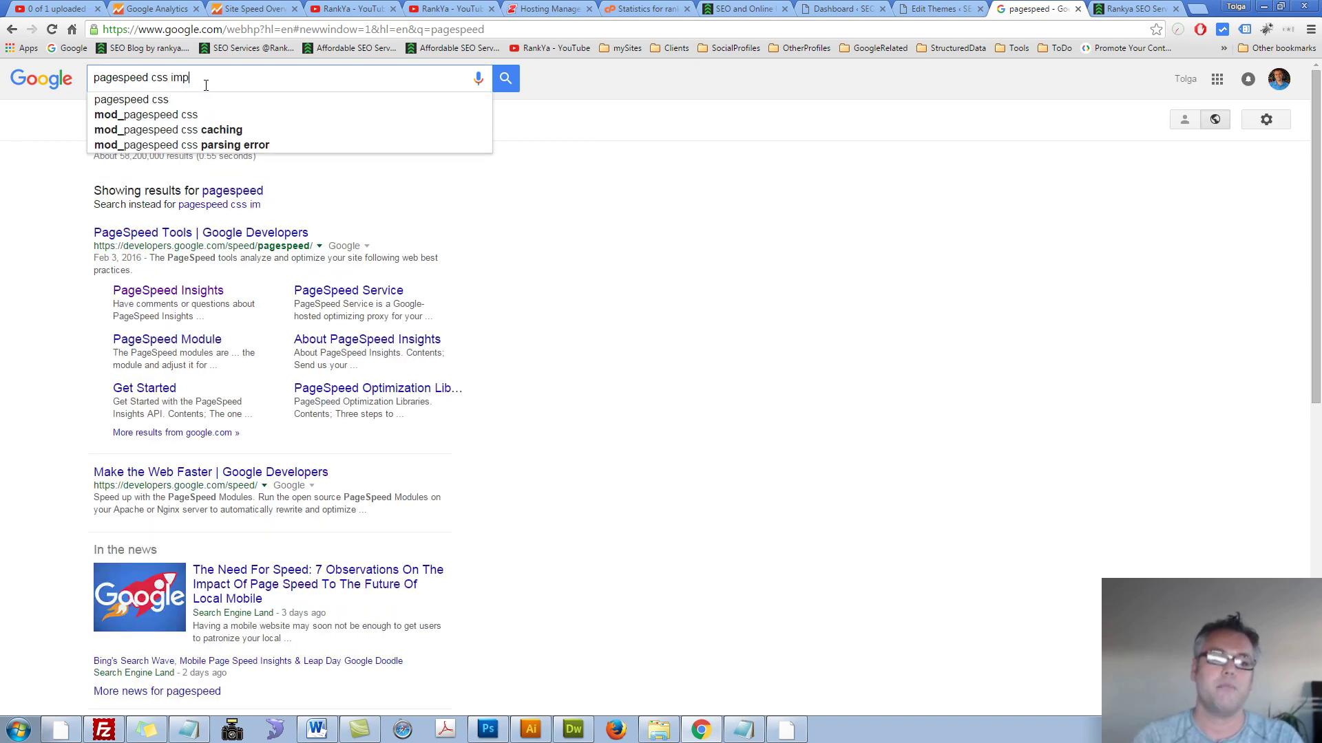
text(rovements)
key(Return)
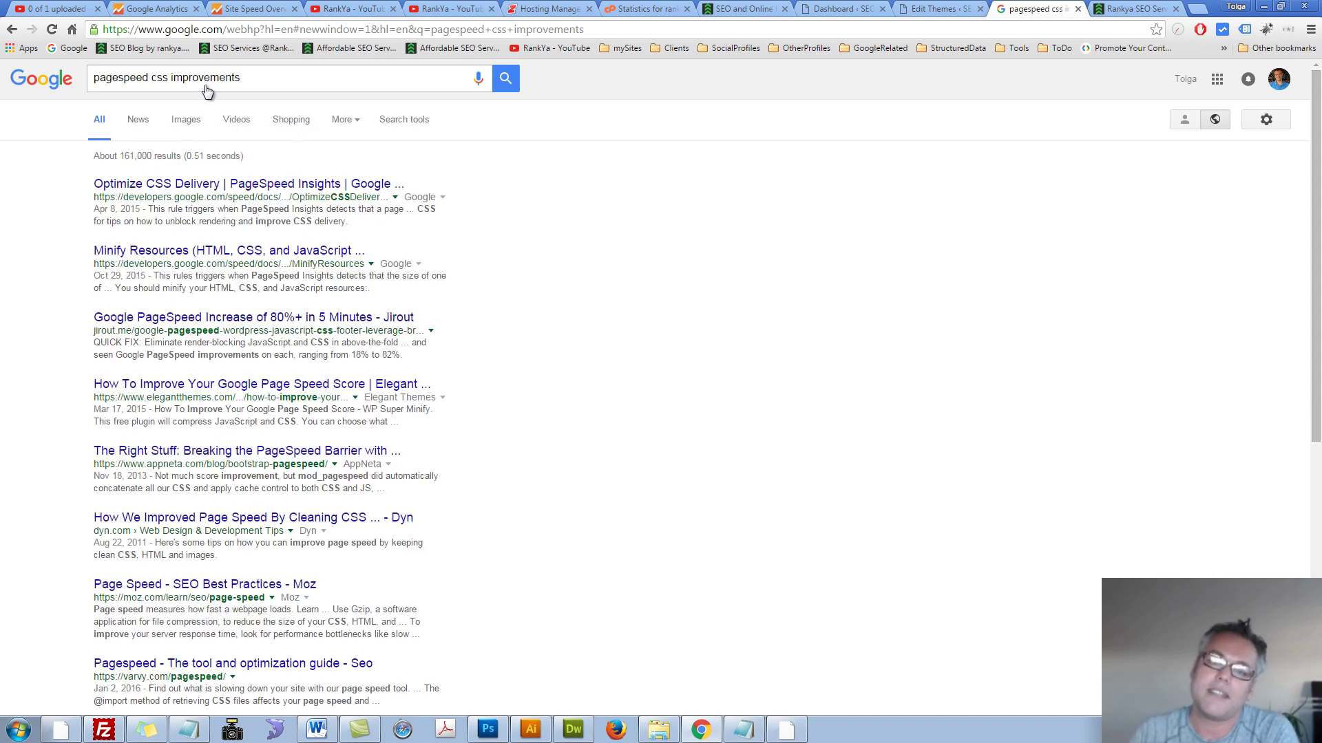
middle_click(160, 186)
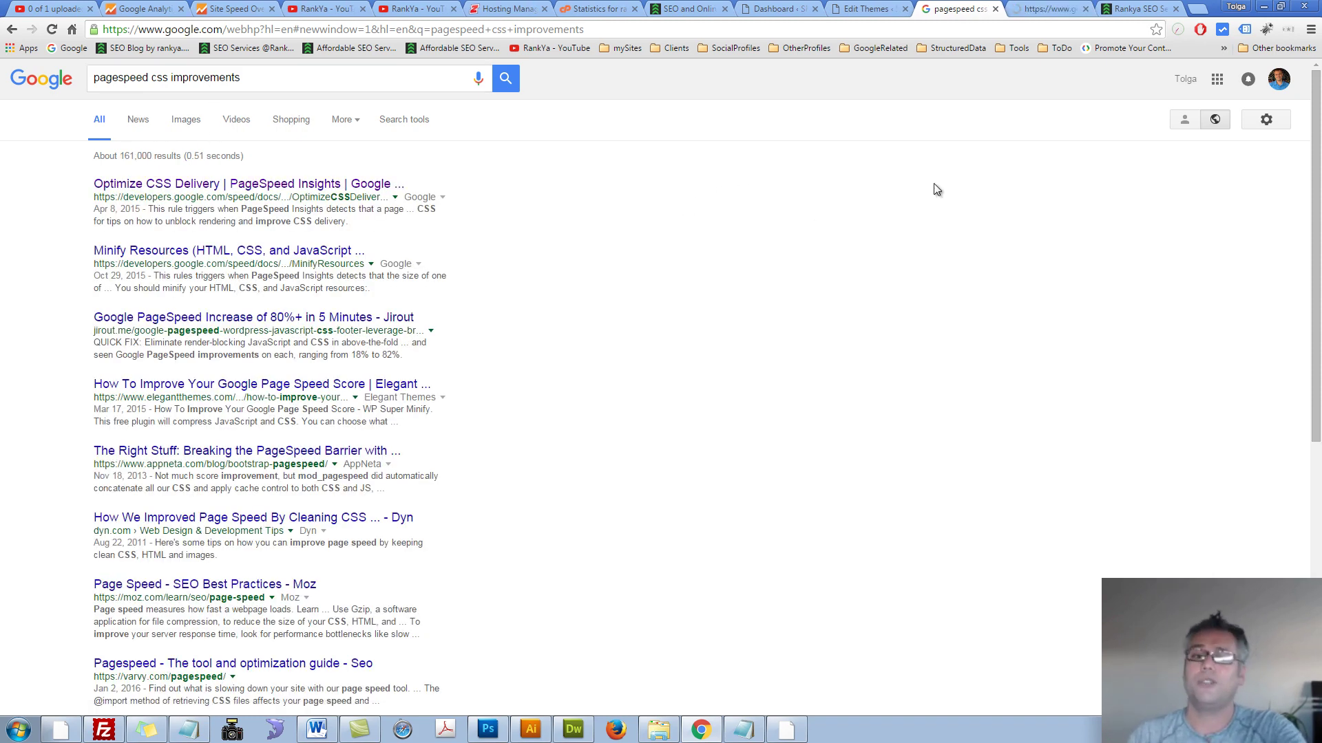
- Highlight the four-line small.css example in the CSS guide, then go back to Site Speed Overview
click(1047, 9)
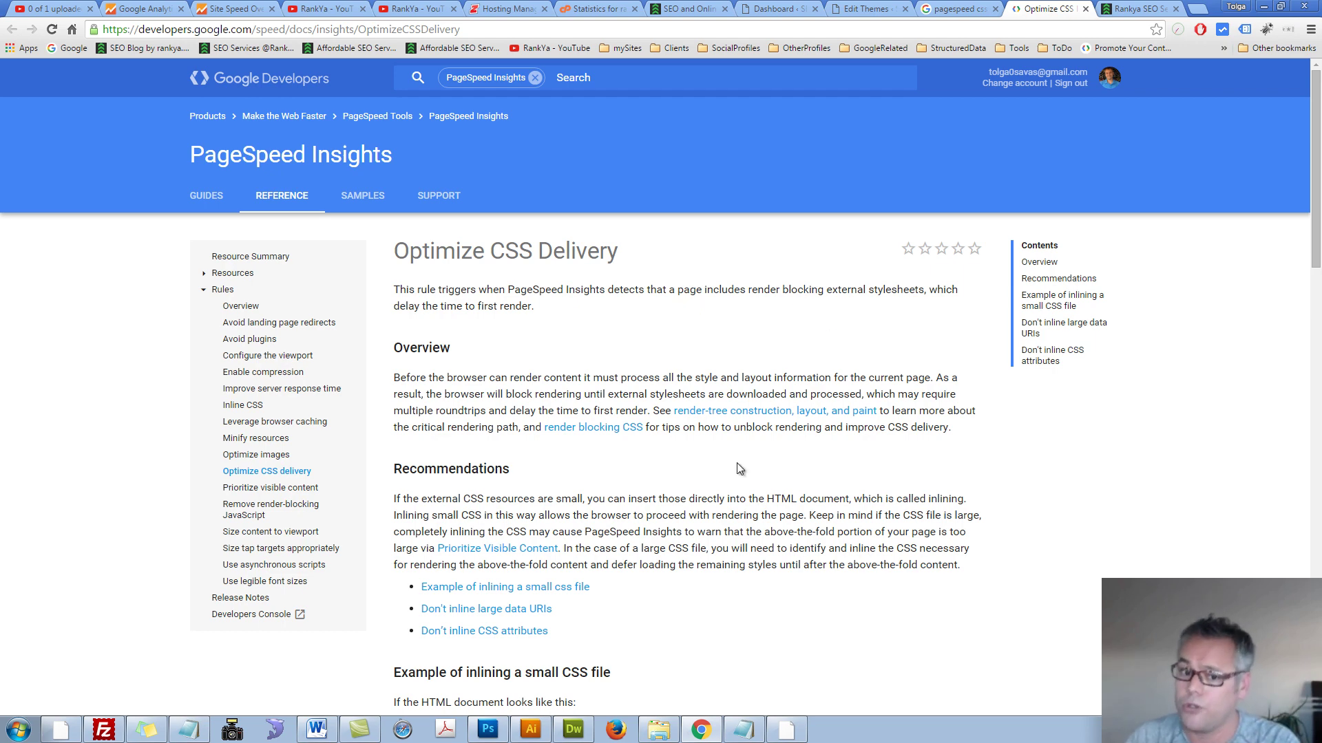
scroll(694, 468, down, 5)
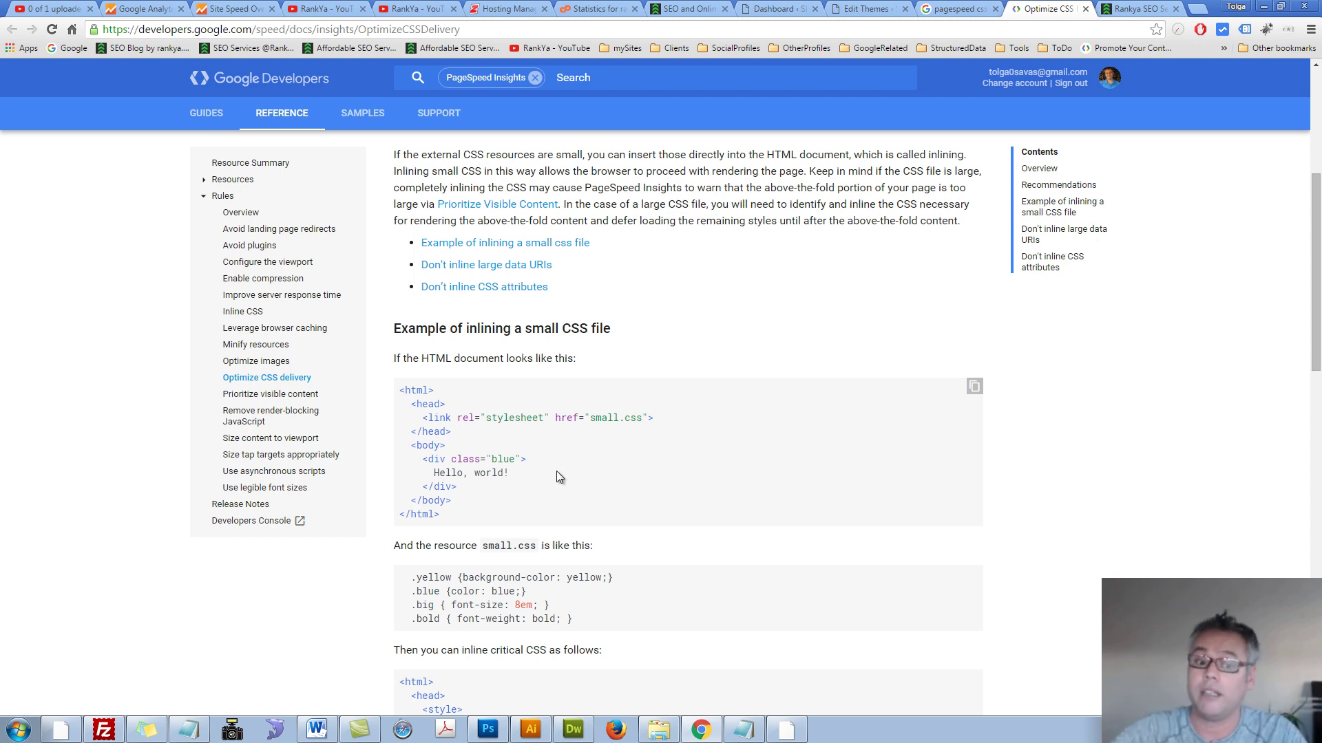
drag(416, 577, 603, 625)
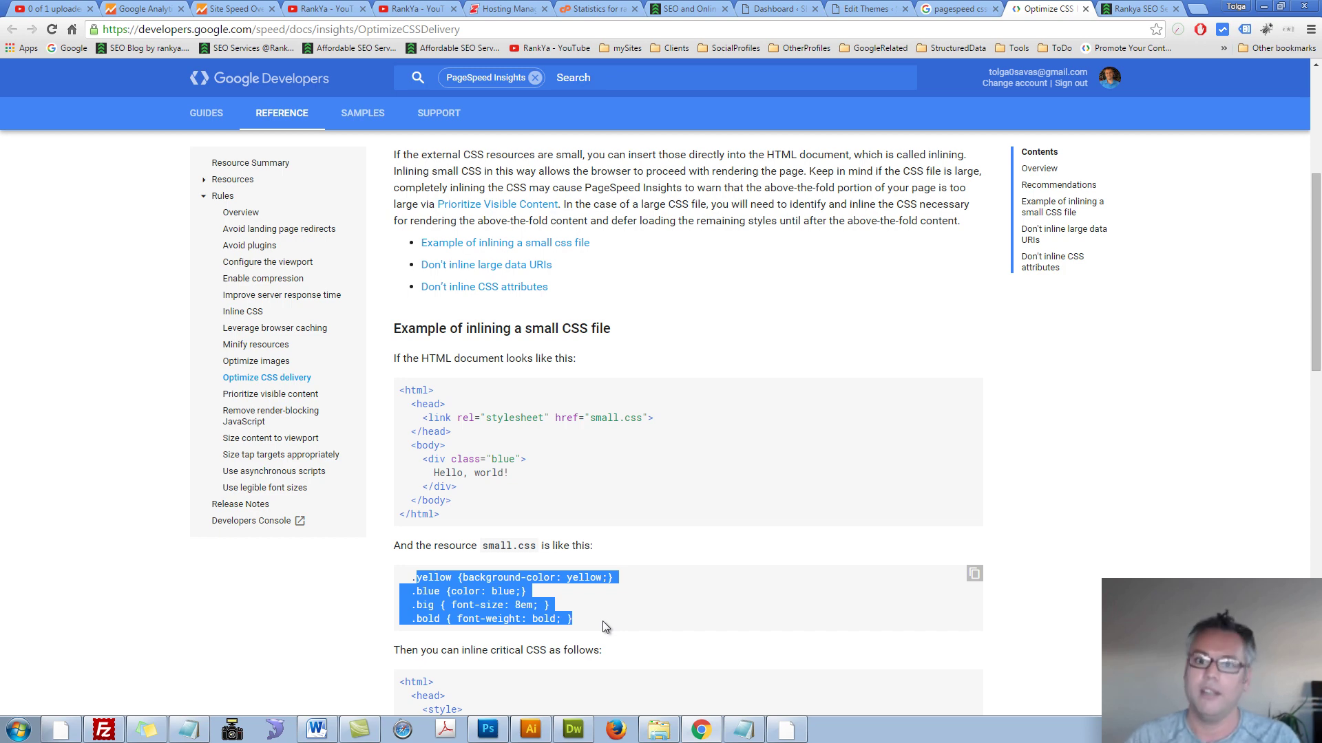
scroll(602, 621, down, 2)
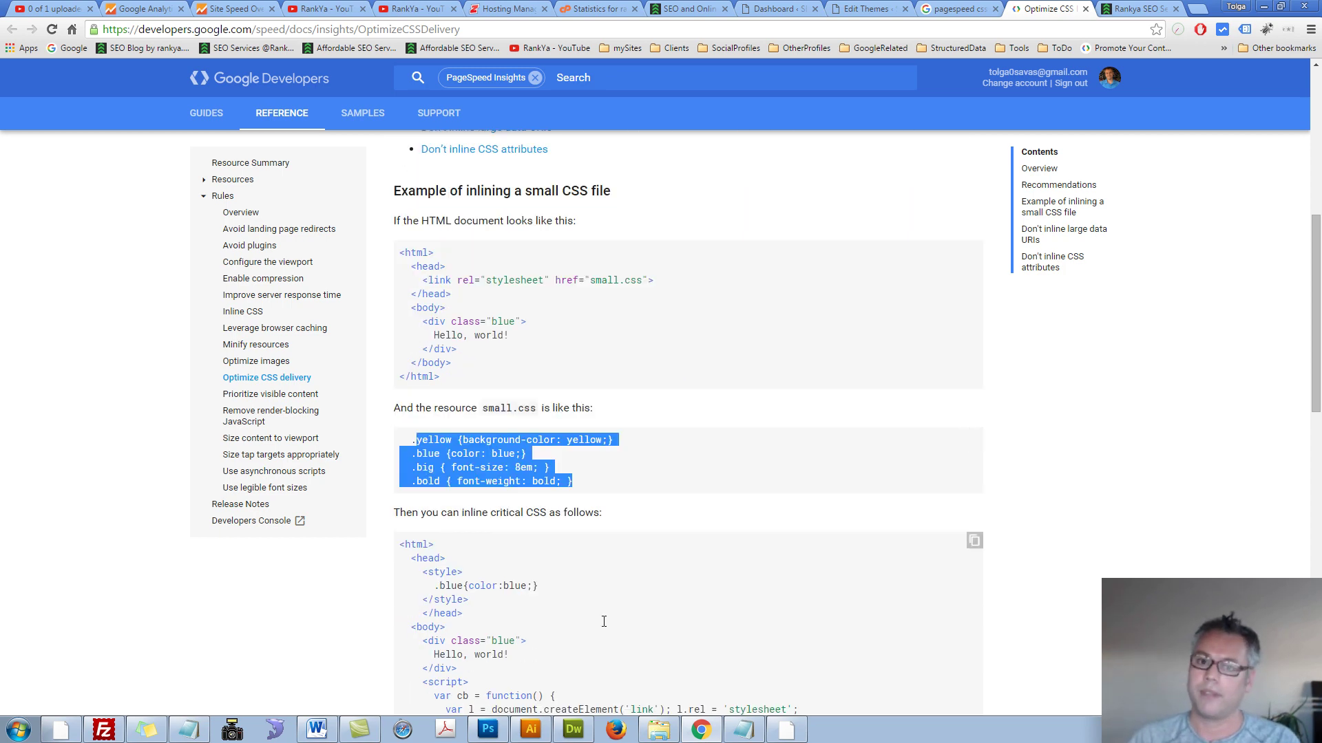
click(471, 449)
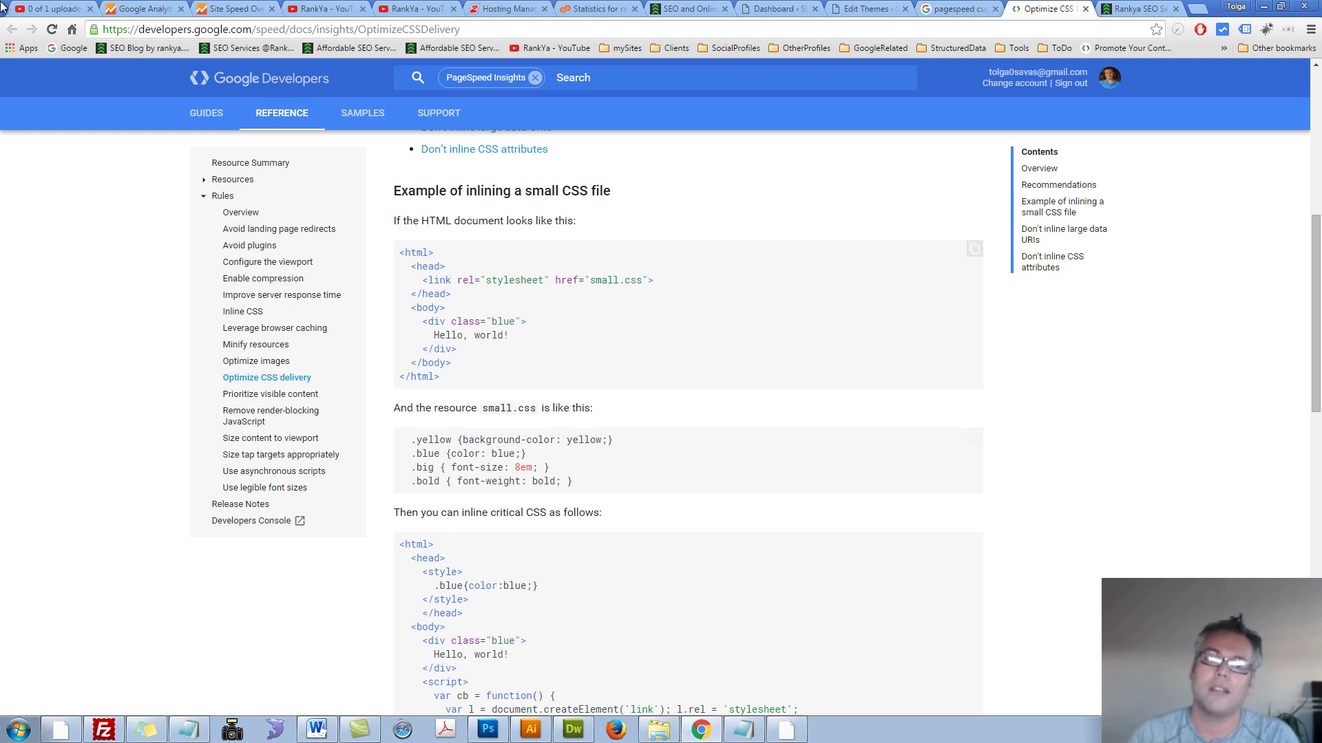
click(231, 8)
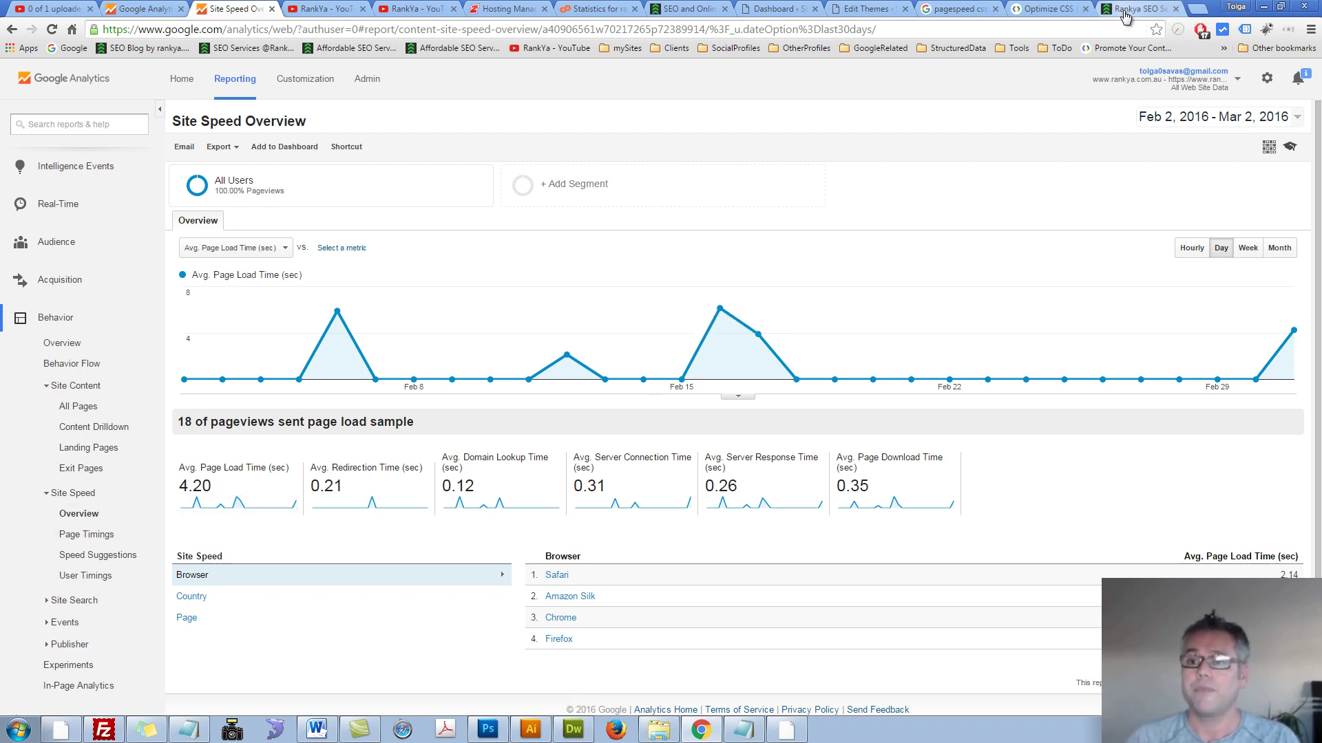
mouse_move(815, 460)
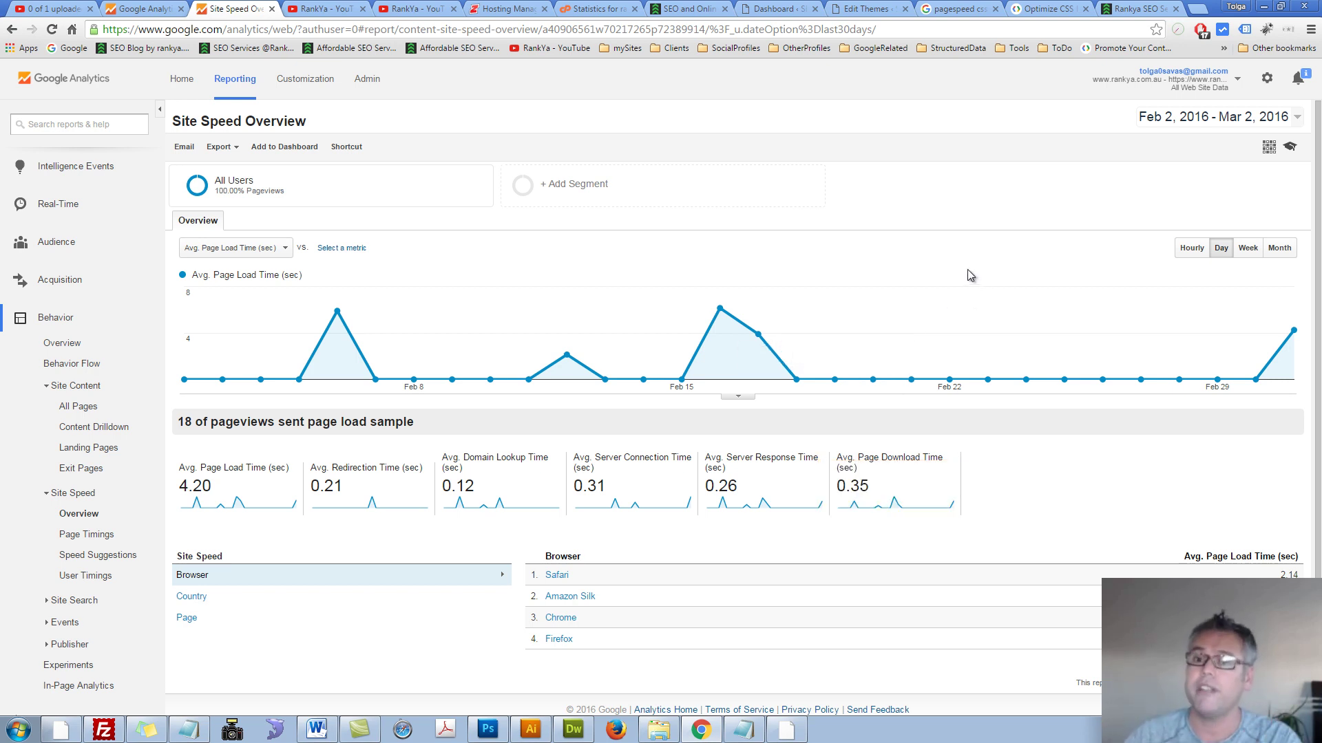
click(1149, 5)
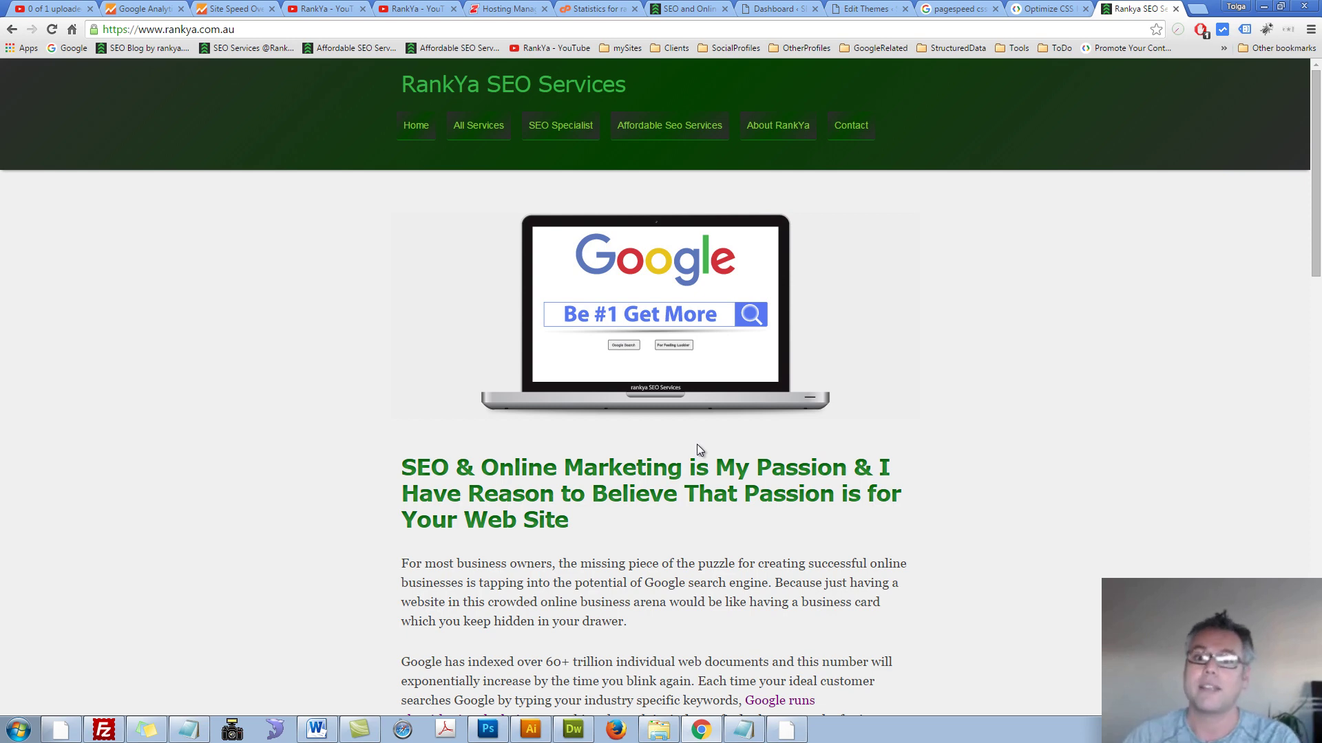
- Open Speed Suggestions, highlight three small.css rules in the CSS guide, then return to the report
click(252, 8)
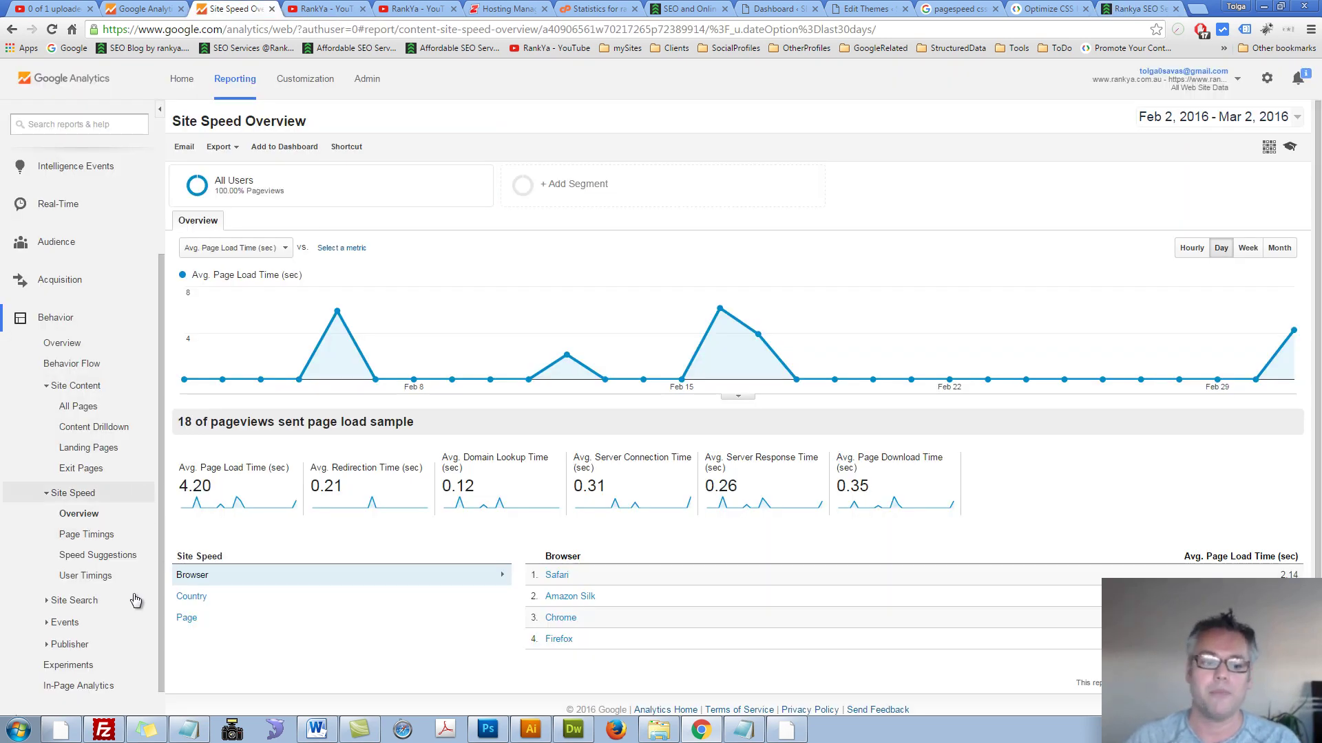
click(110, 554)
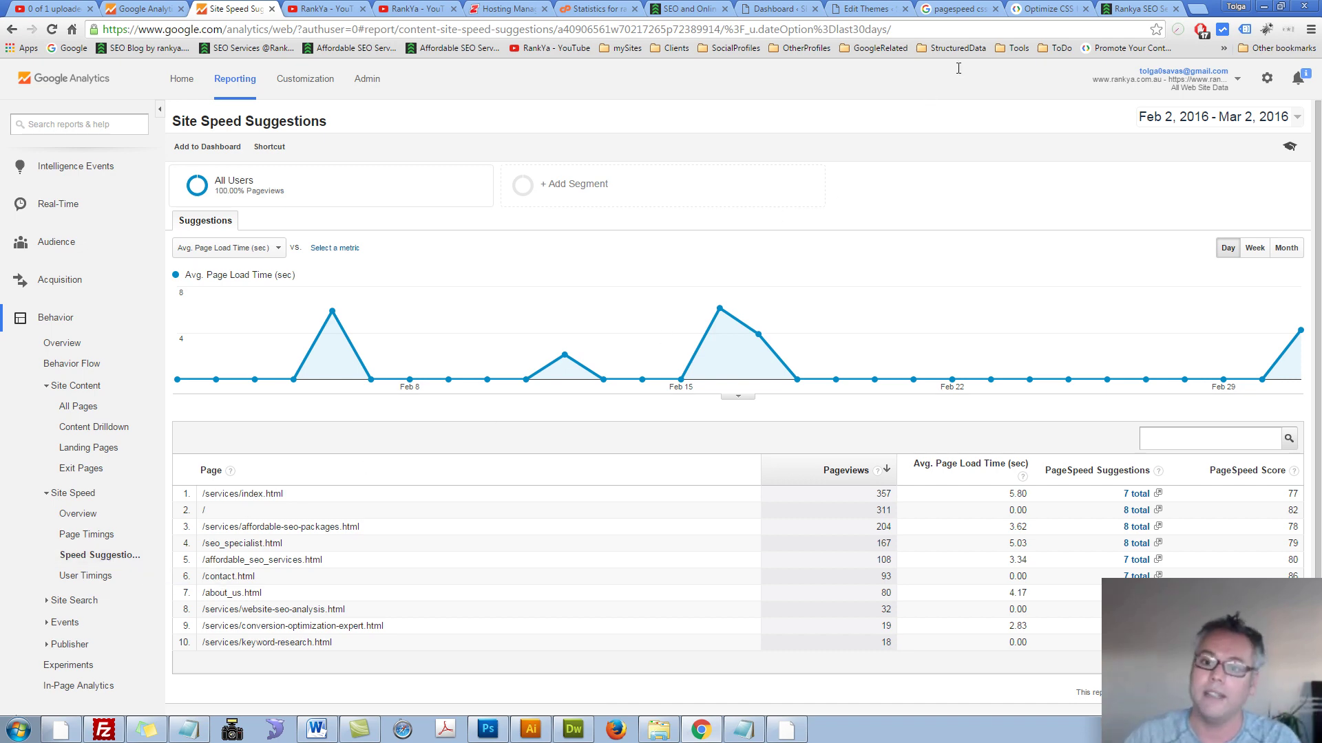
click(1022, 10)
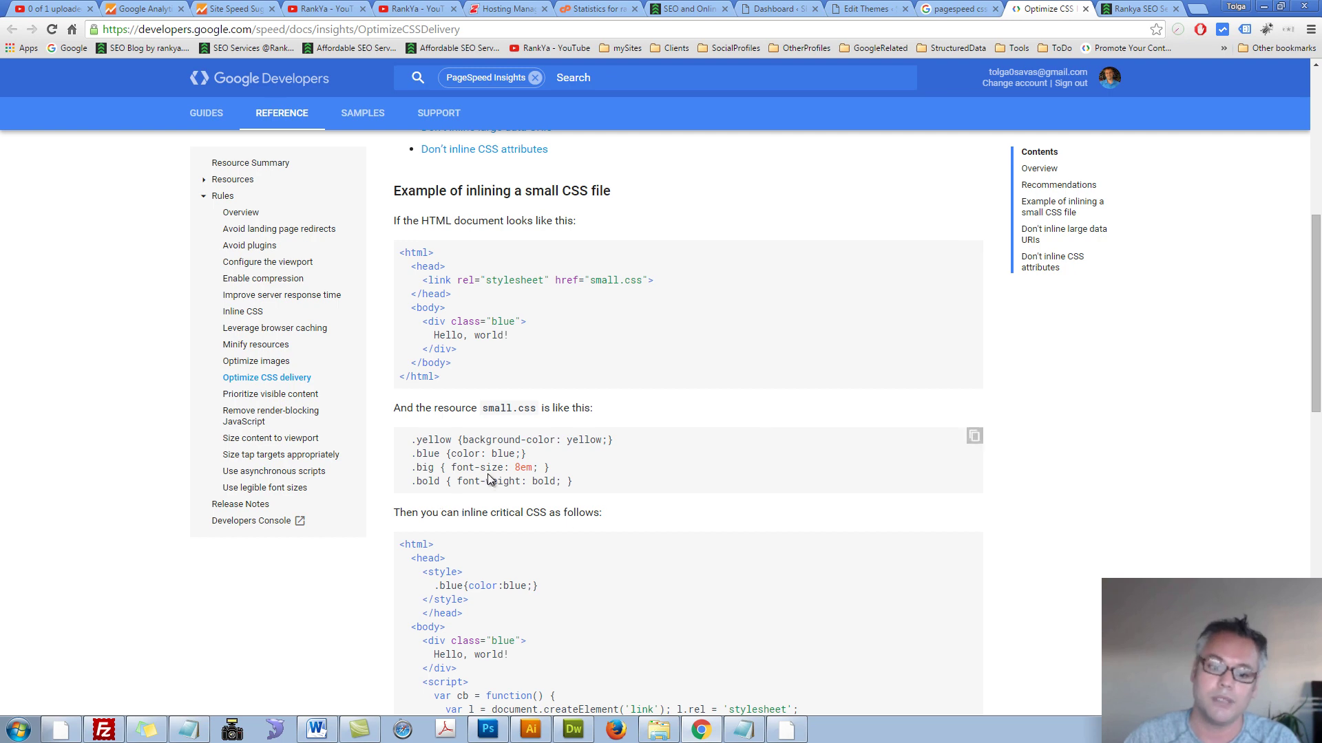
drag(415, 444, 618, 473)
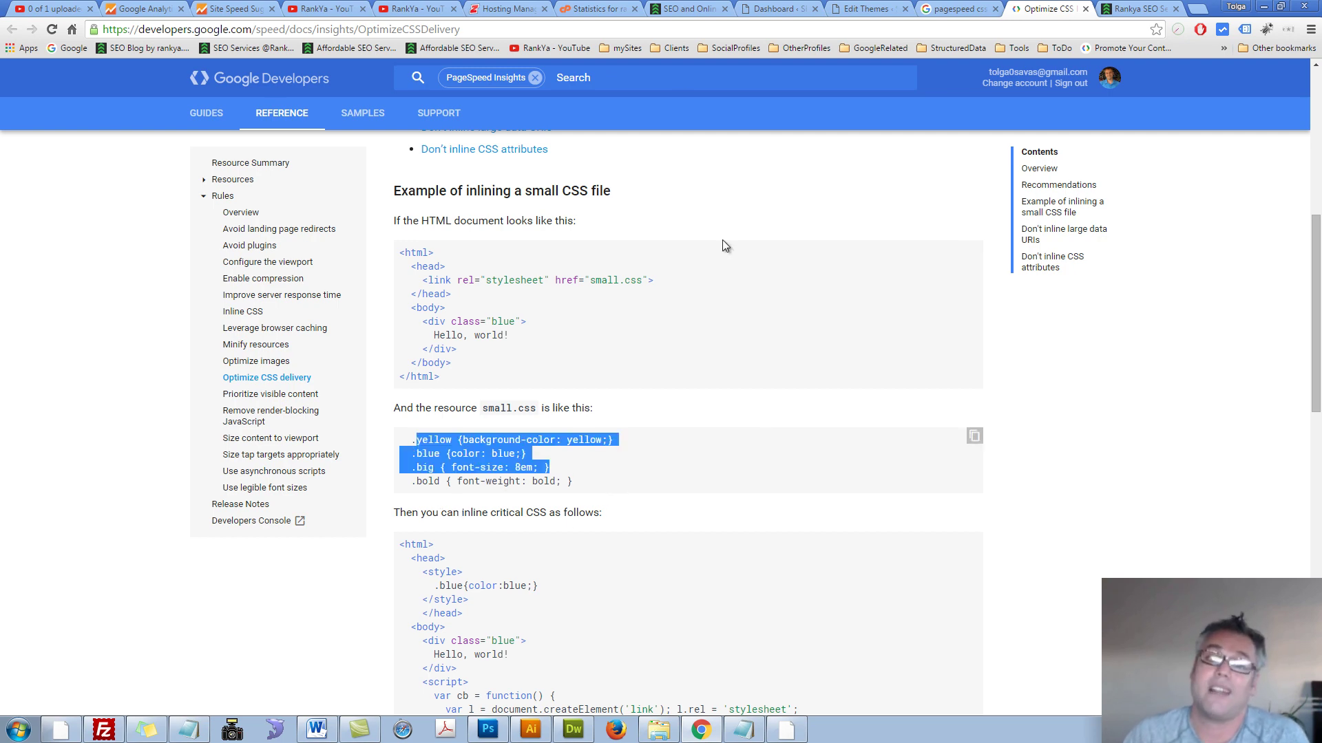
click(234, 9)
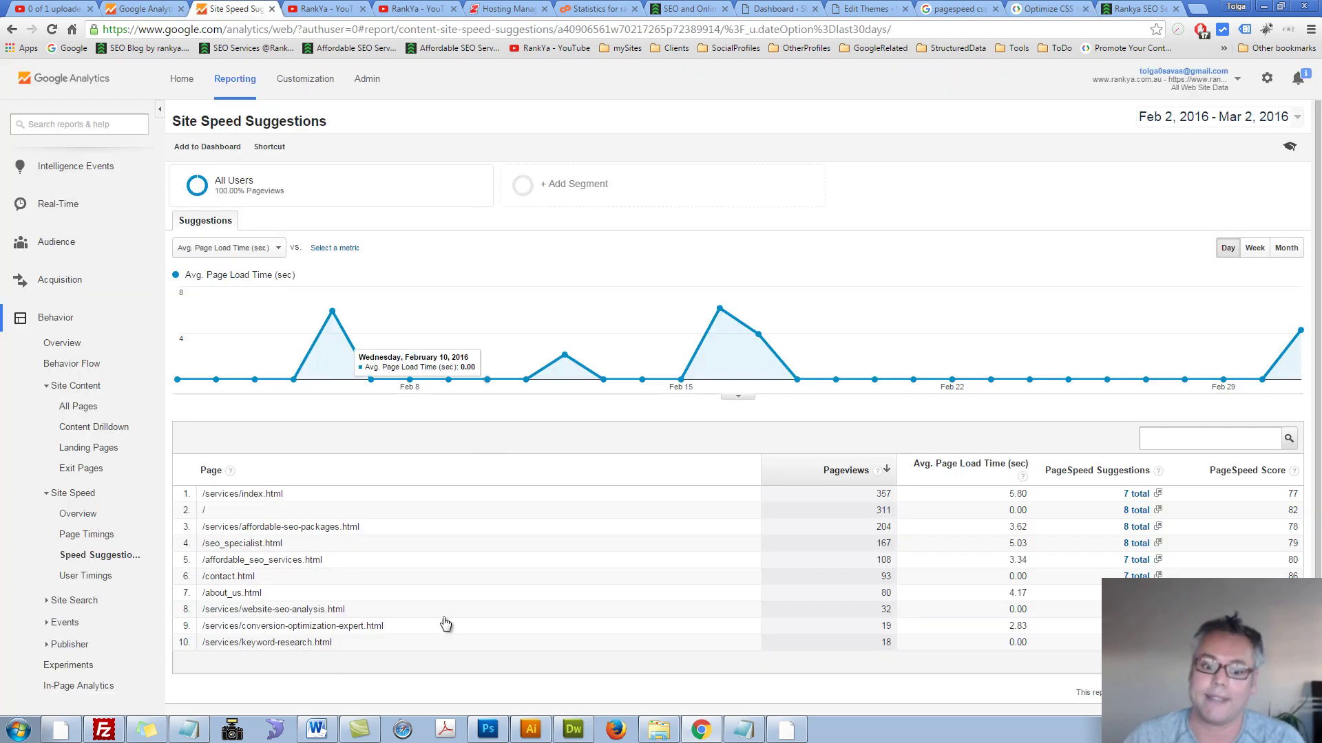
scroll(338, 653, down, 1)
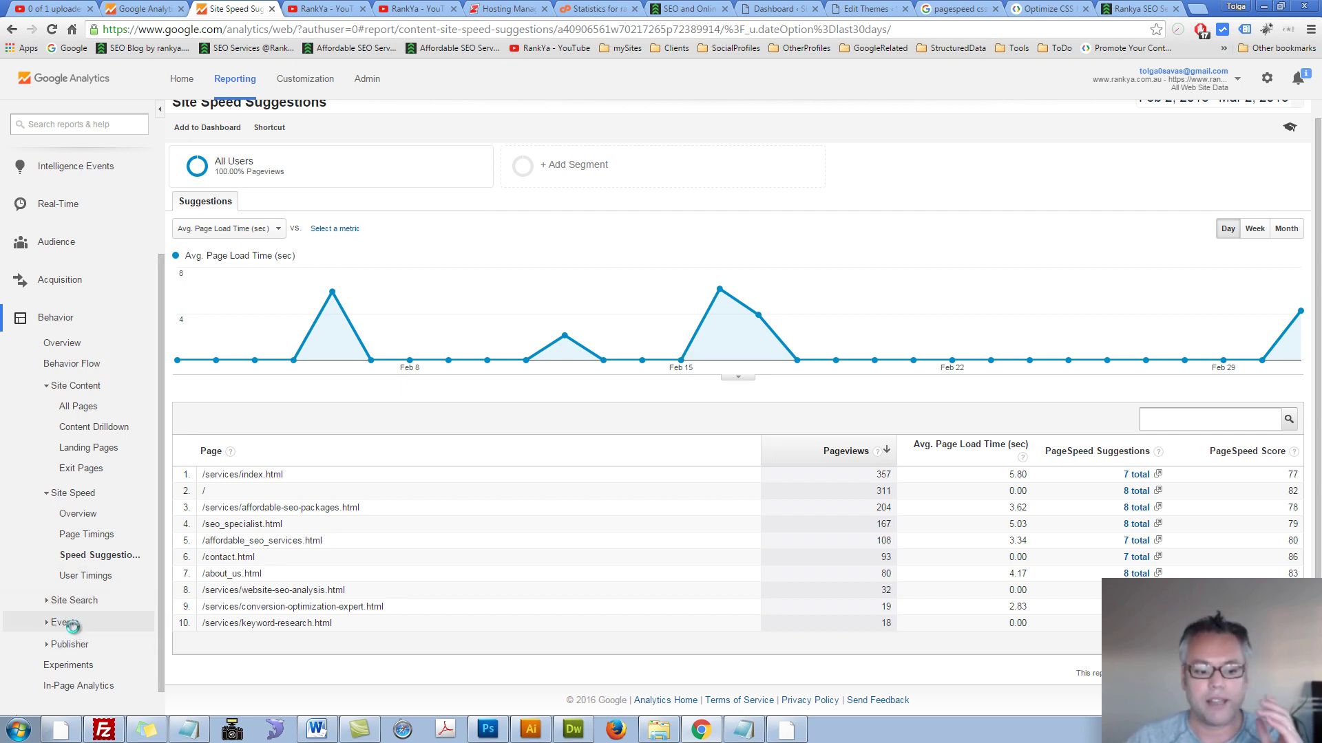
- Open In-Page Analytics, come back from the opened site tab, and turn on the Browser Size overlay
click(78, 686)
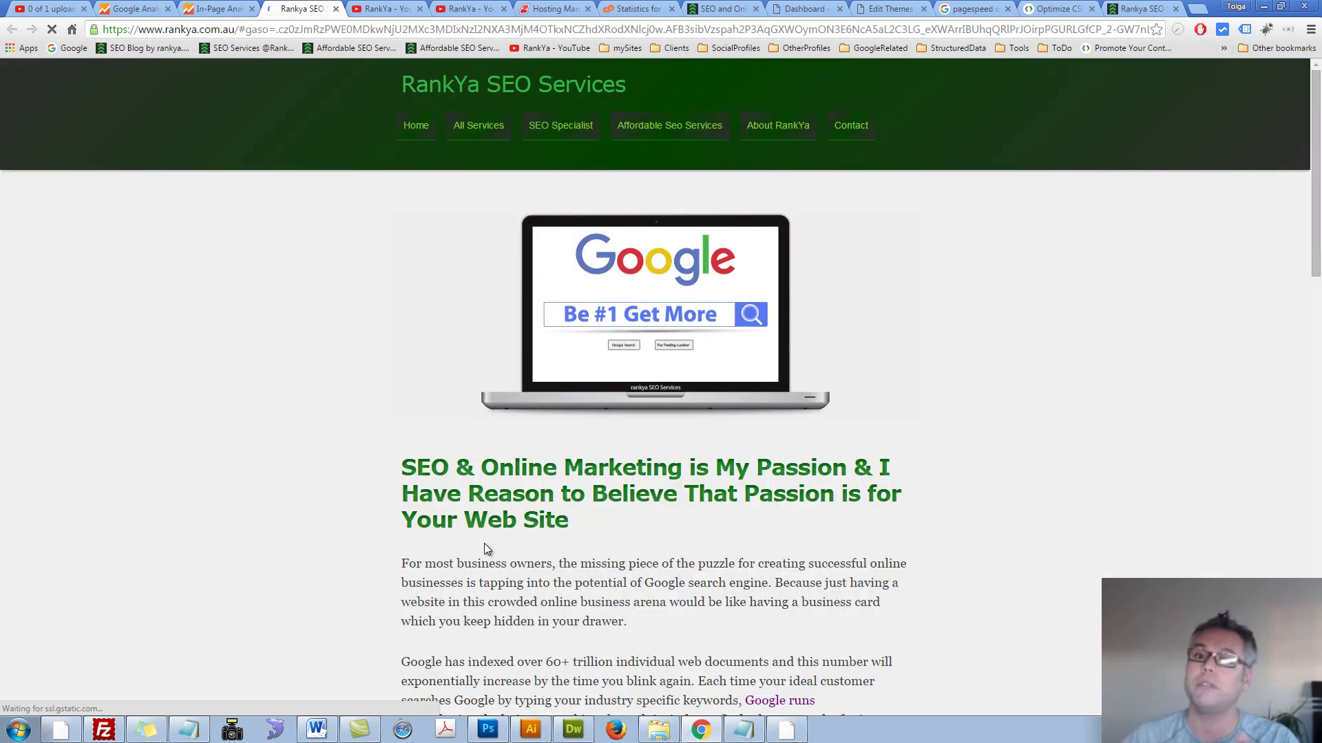
key(ctrl+shift+Tab)
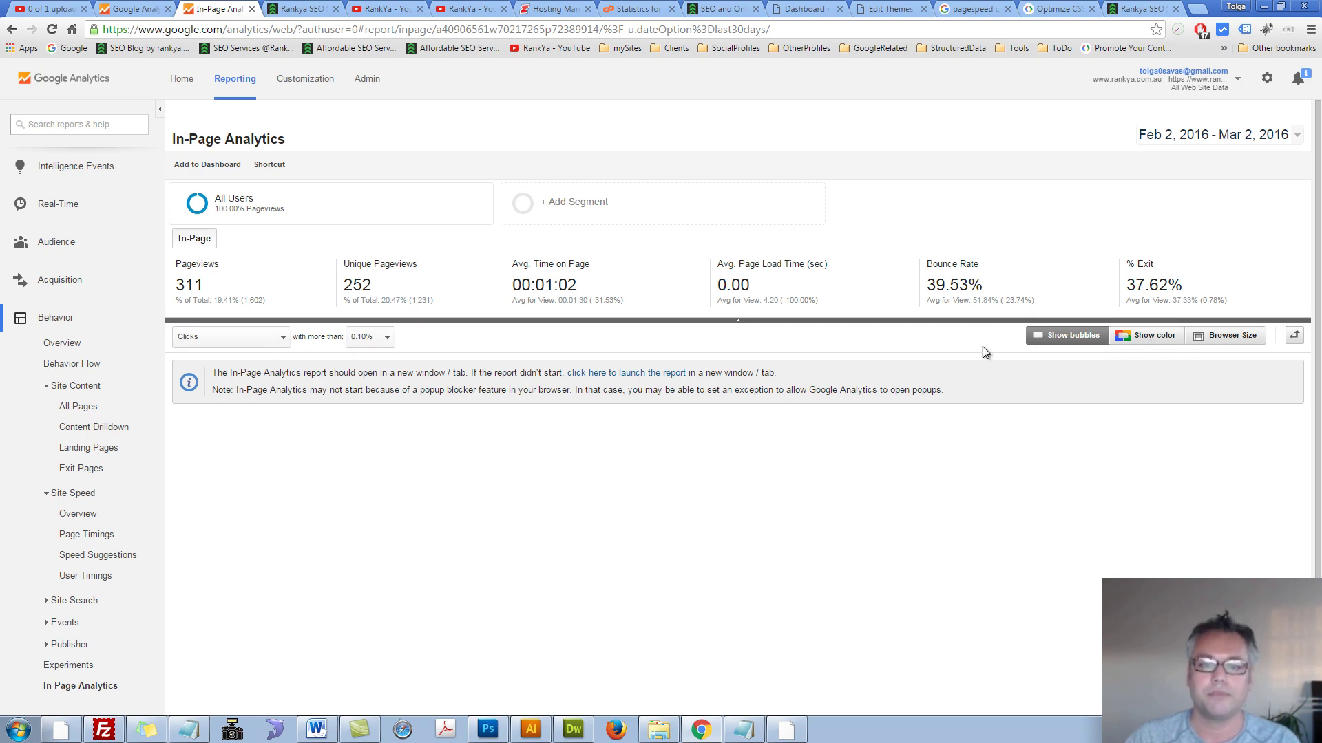
click(1237, 336)
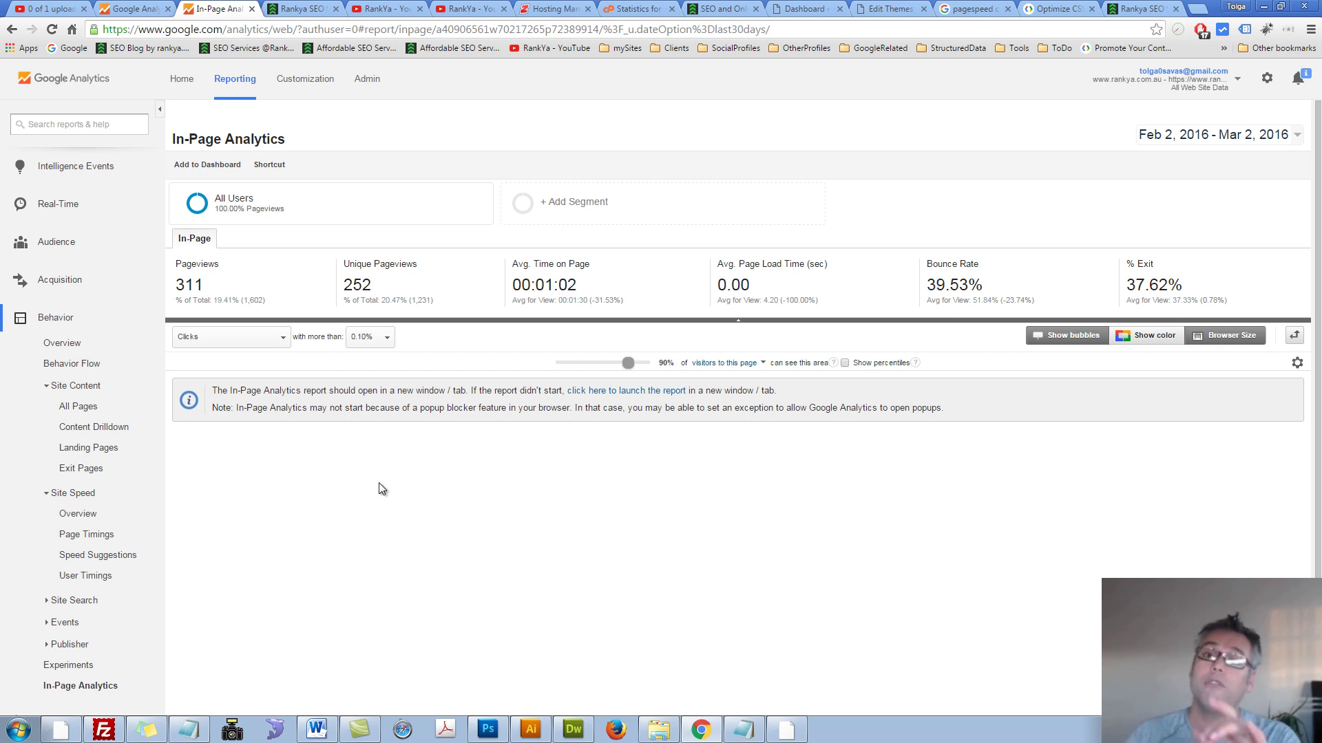
- Switch to the RankYa YouTube channel tab
click(493, 12)
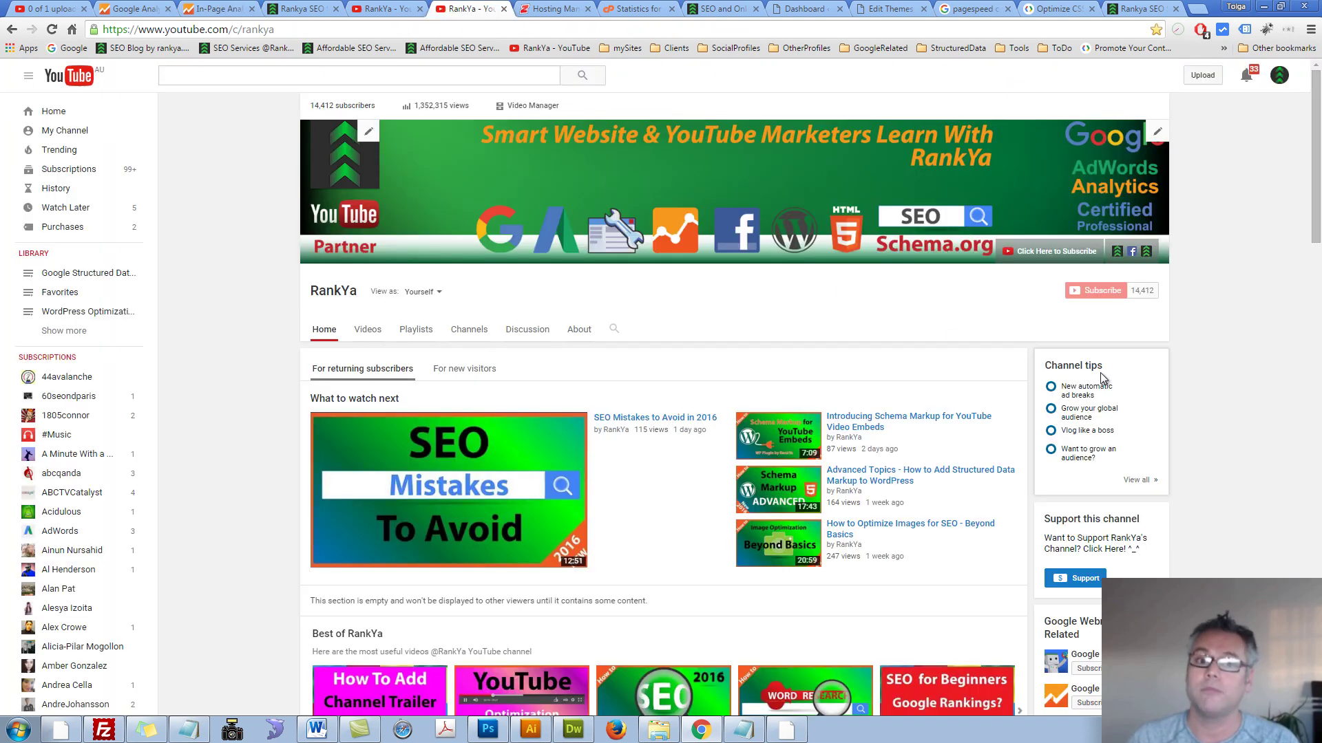